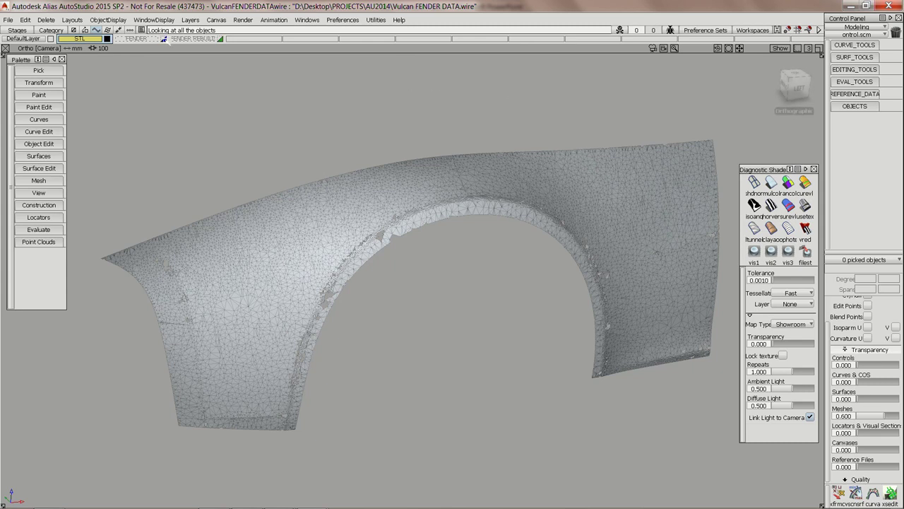
Step: Show the FENDER REBUILD layer on its own, with the STL and FENDER layers hidden
click(165, 41)
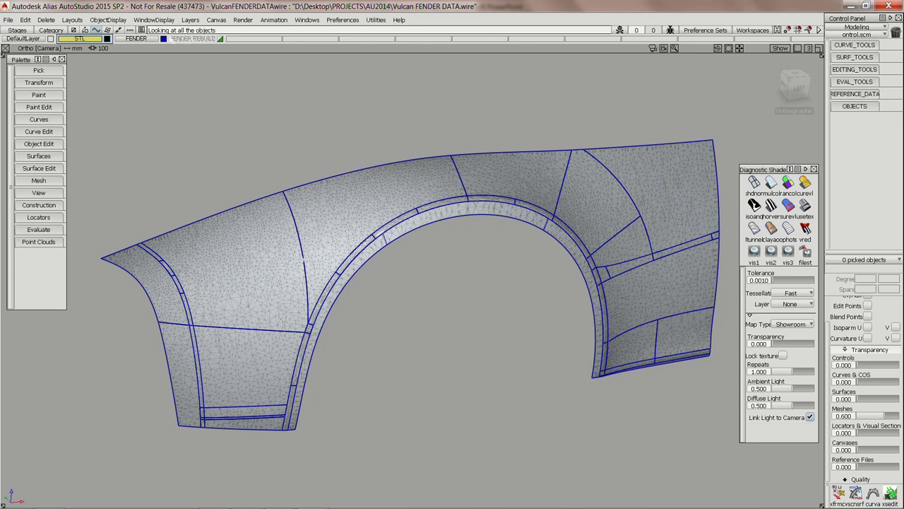
click(186, 40)
middle_click(147, 40)
alt+shift+drag(258, 135, 289, 140)
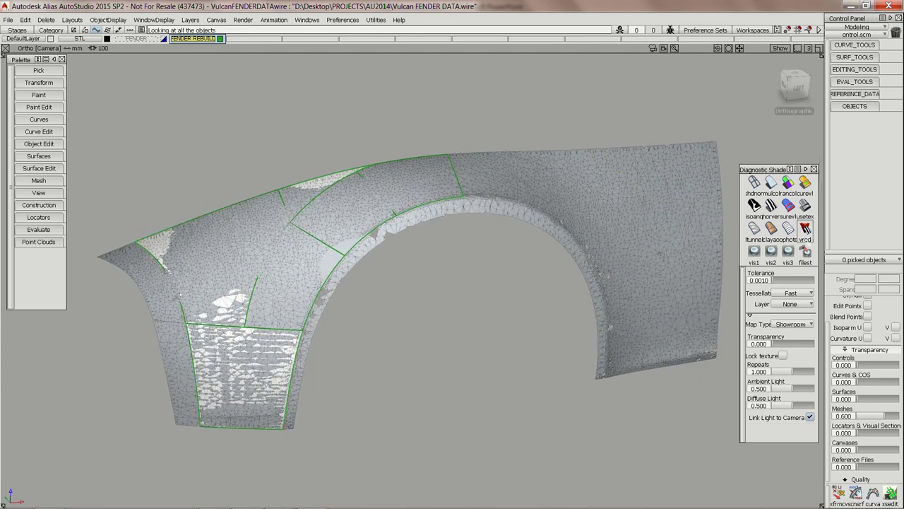
middle_click(108, 41)
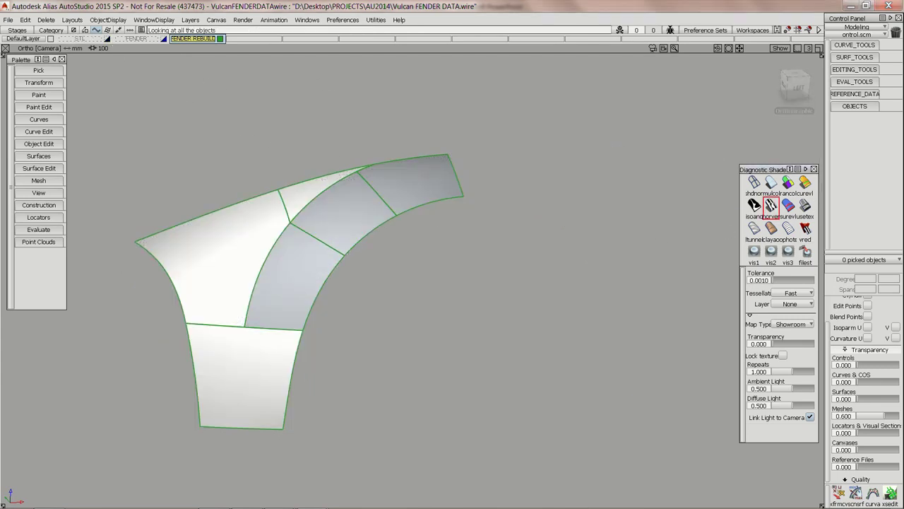
Step: Apply horizontal black-and-white zebra shading to the rebuilt surfaces and bring back the FENDER layer for comparison
click(771, 204)
alt+shift+drag(409, 219, 407, 231)
alt+shift+right_drag(407, 231, 389, 209)
middle_click(165, 40)
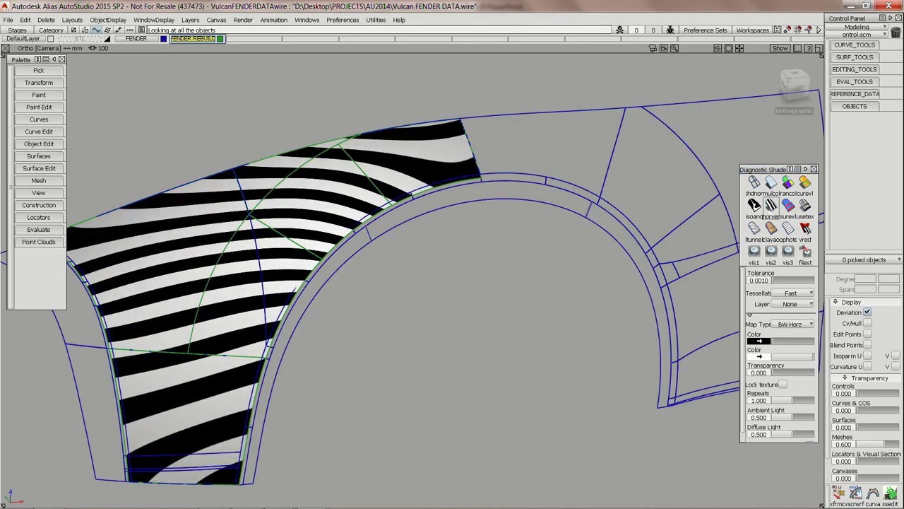
Step: Apply the BW Horz zebra shading to the FENDER layer's surfaces too, with a shading transparency of 0.470
click(770, 205)
drag(779, 373, 796, 374)
alt+shift+drag(426, 301, 456, 279)
alt+shift+right_drag(456, 278, 480, 269)
mouse_move(481, 269)
alt+shift+mouse_down()
mouse_move(437, 216)
mouse_move(398, 223)
alt+shift+mouse_up()
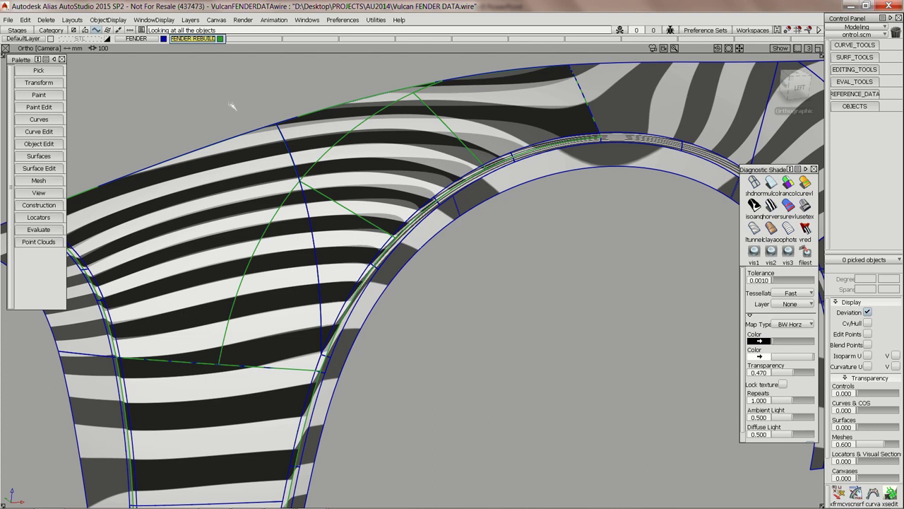
Step: Isolate the FENDER layer and display the CVs and hulls of the two large surfaces above the wheel arch
click(150, 40)
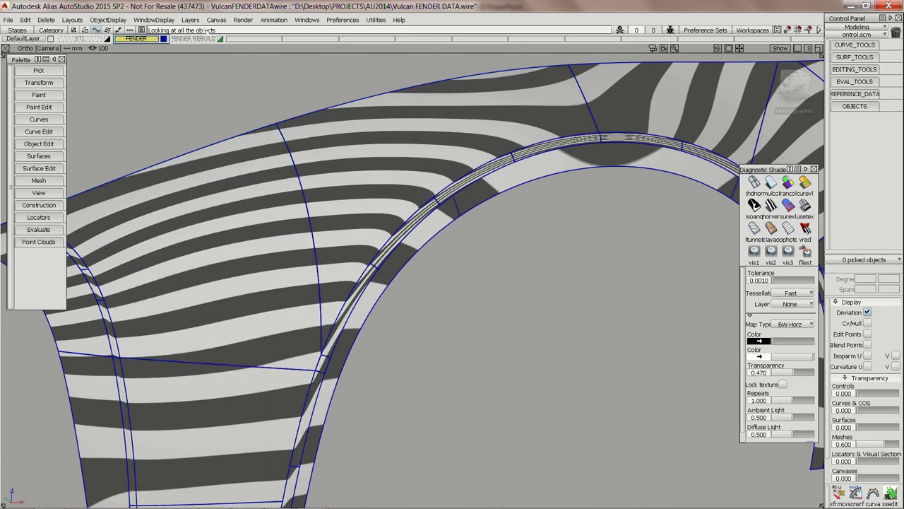
drag(309, 200, 308, 200)
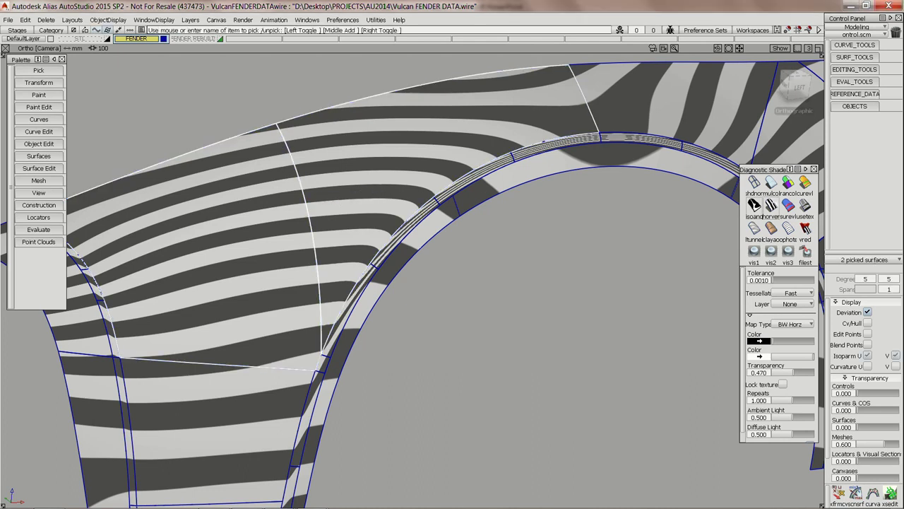
click(868, 323)
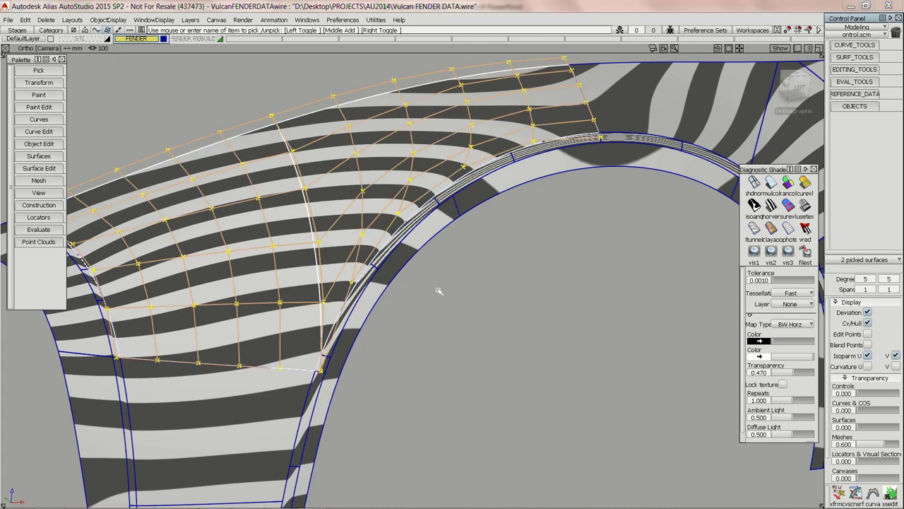
click(476, 322)
alt+shift+drag(591, 213, 587, 233)
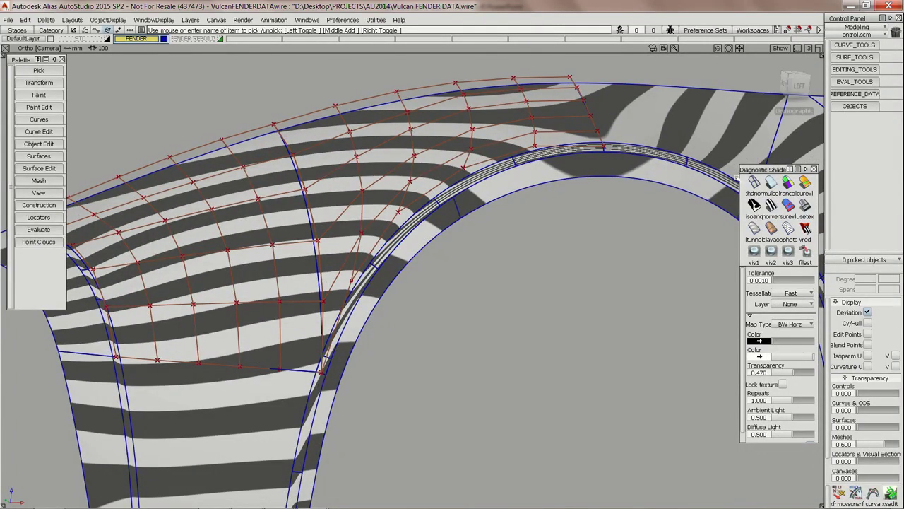
Step: Remove the zebra shading and examine the control-point layout of the two large fender surfaces
click(755, 186)
mouse_move(596, 186)
alt+shift+mouse_down()
mouse_move(373, 205)
mouse_move(426, 265)
mouse_move(458, 276)
alt+shift+mouse_up()
alt+shift+right_drag(458, 276, 466, 186)
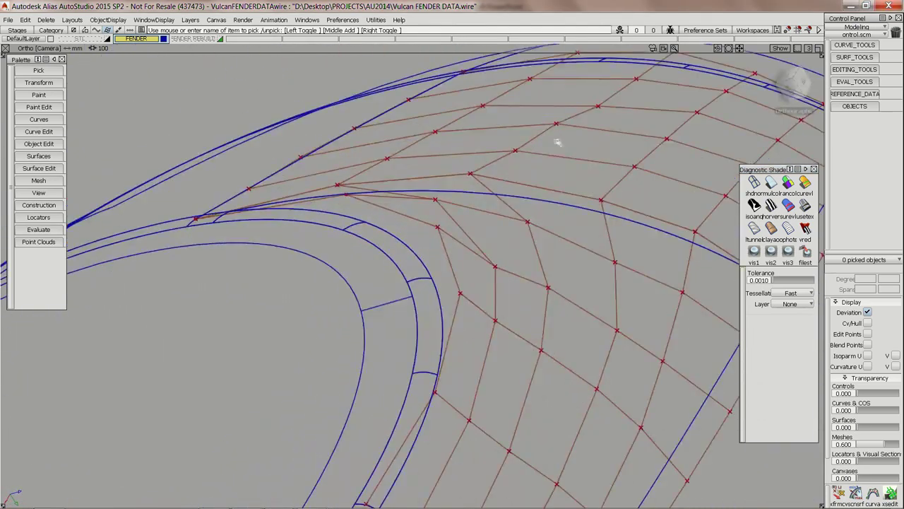
alt+shift+middle_drag(557, 144, 520, 168)
alt+shift+drag(527, 165, 470, 187)
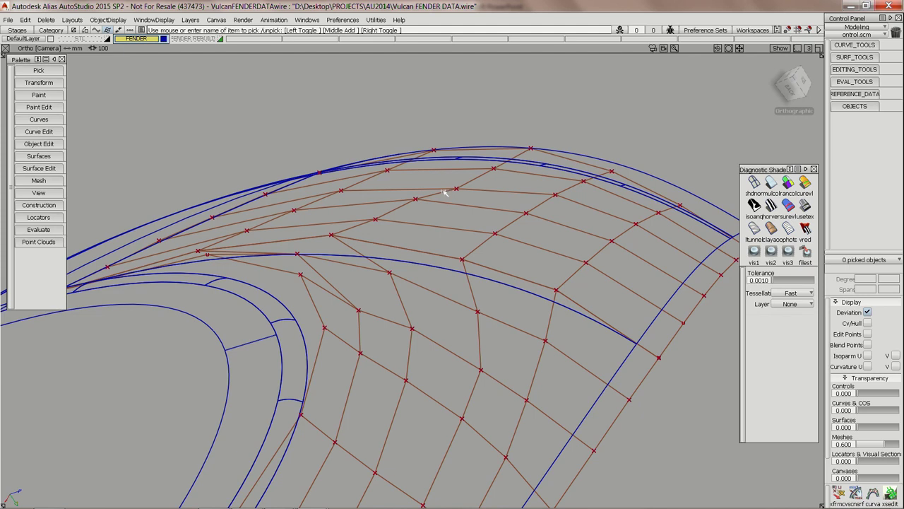
Step: Replace the visible FENDER layer with FENDER REBUILD and display the CVs and hulls of its upper surfaces
click(205, 39)
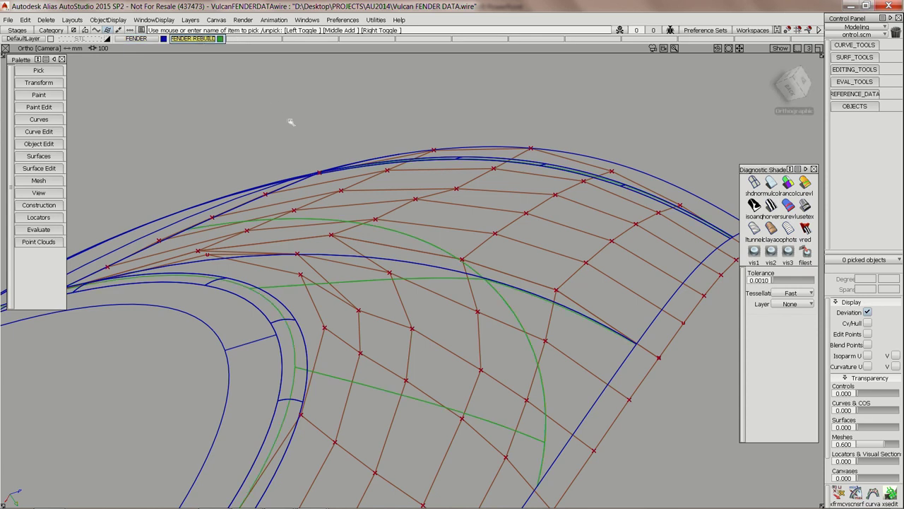
click(164, 39)
drag(327, 207, 493, 273)
click(868, 323)
click(460, 163)
alt+shift+drag(459, 160, 531, 142)
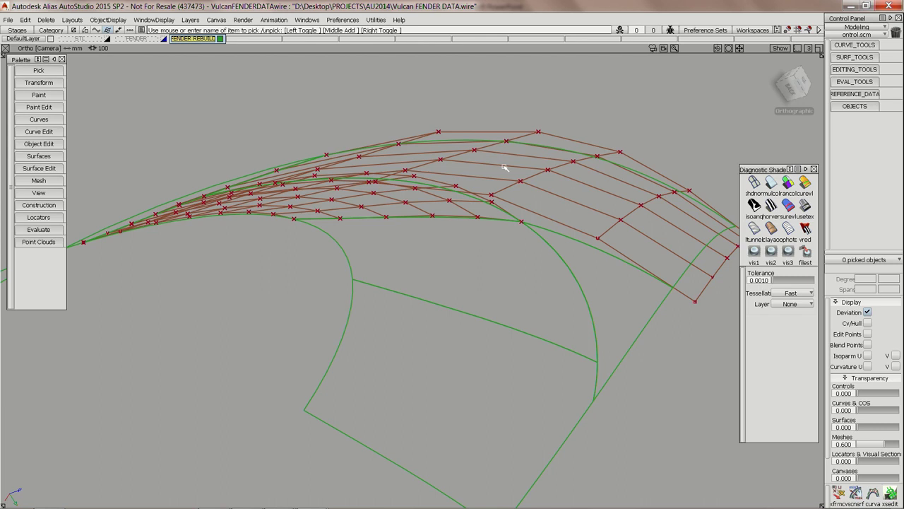
Step: Hide the CVs and hulls of the large upper primary surface square#1229
alt+shift+drag(488, 161, 459, 161)
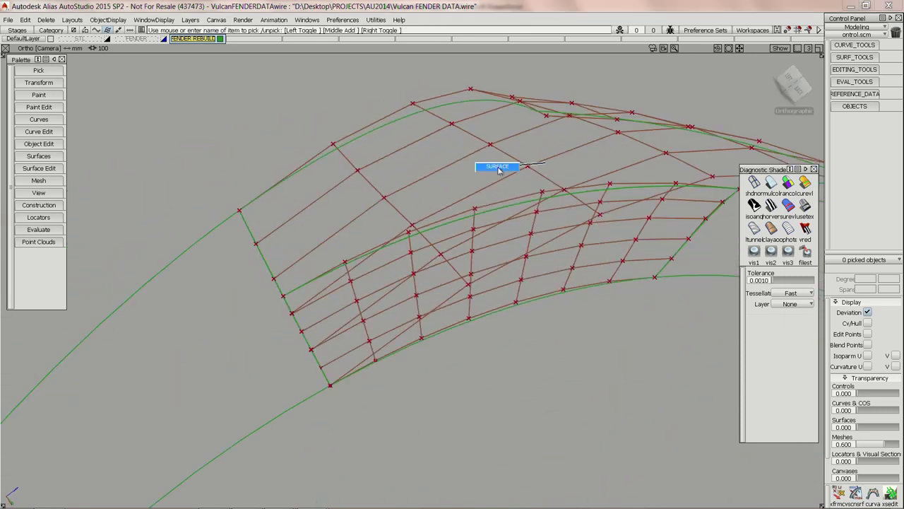
click(537, 161)
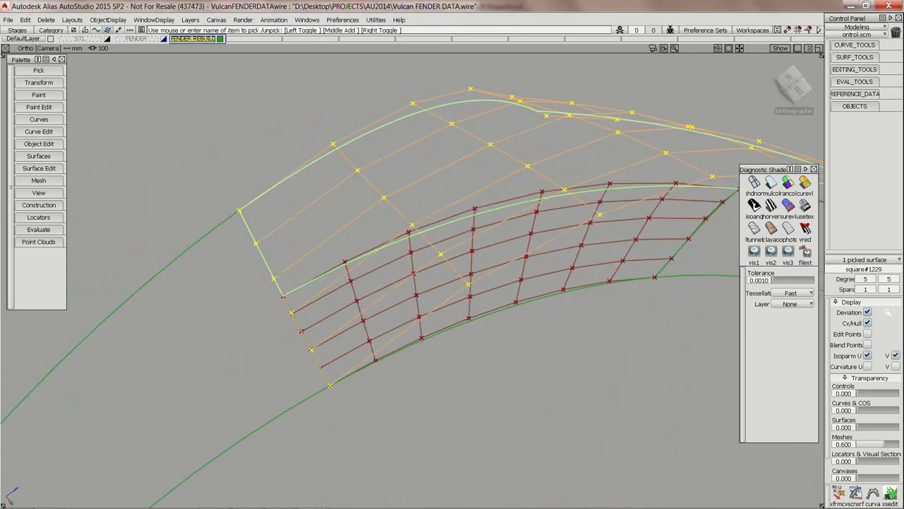
click(870, 322)
click(557, 259)
Step: Display the CVs and hulls of the two remaining rebuilt patches along the wheel arch
alt+shift+middle_drag(558, 259, 437, 247)
alt+shift+drag(626, 245, 632, 354)
click(869, 323)
alt+shift+drag(517, 258, 413, 264)
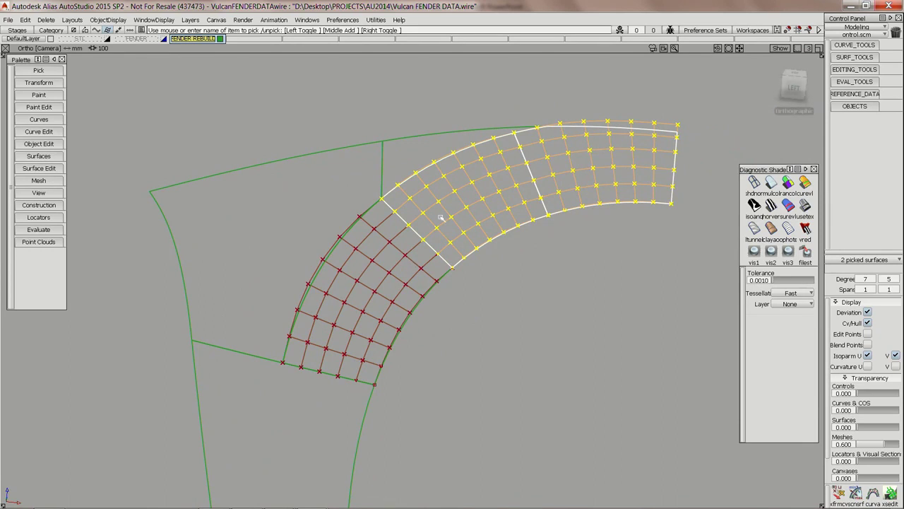
Step: Switch to the PowerPoint slide show and advance to the Class A Surfacing - Secondary Surfaces slide
key(super+Tab)
key(super+Tab)
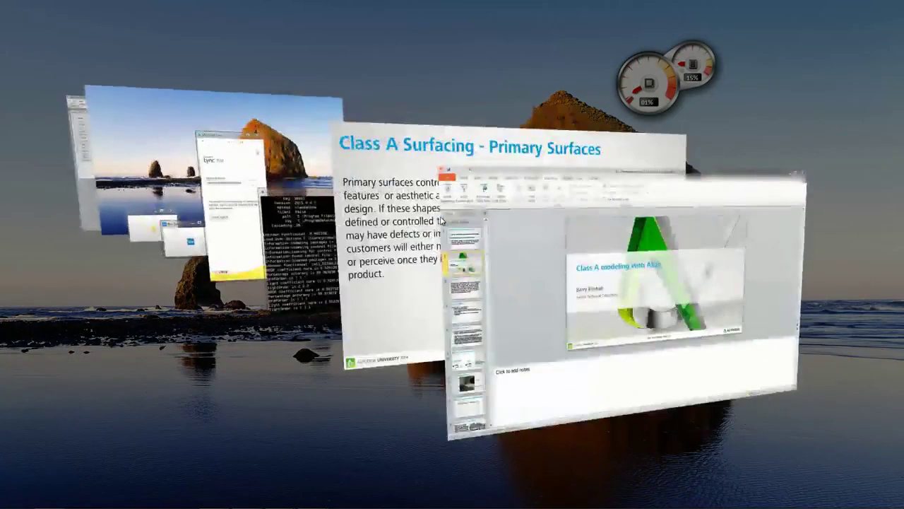
key(super+Tab)
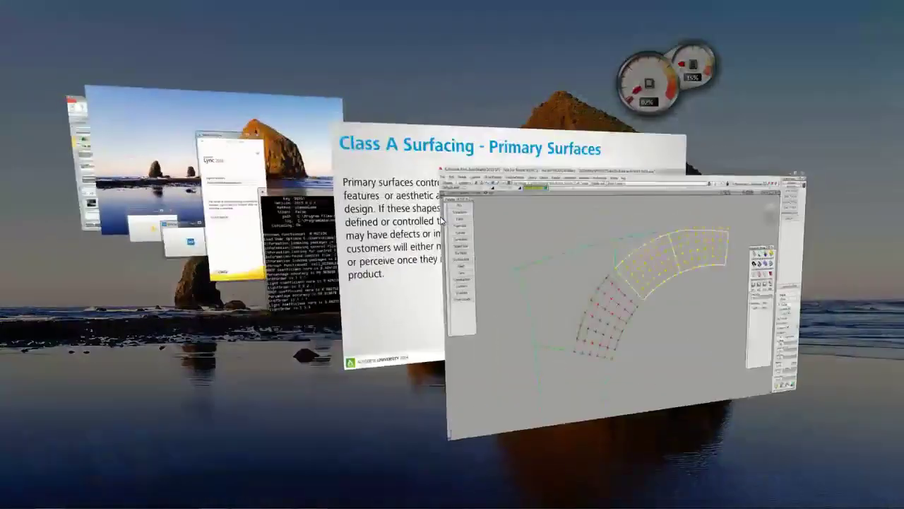
key(super+Tab)
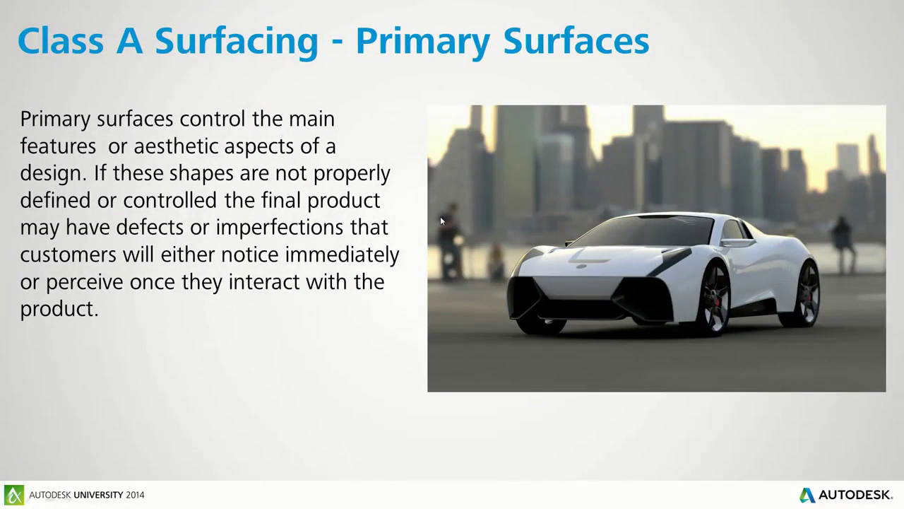
key(Right)
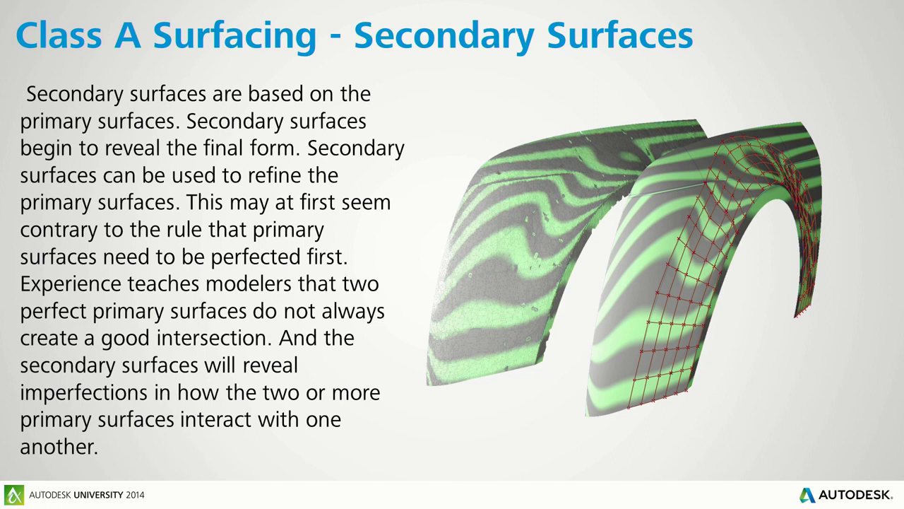
Step: Switch back to Alias AutoStudio and make the CLSA_4_1_FENDERWASHOUTSTARTwire stage current
key(super+Tab)
key(super+Tab)
key(super+Tab)
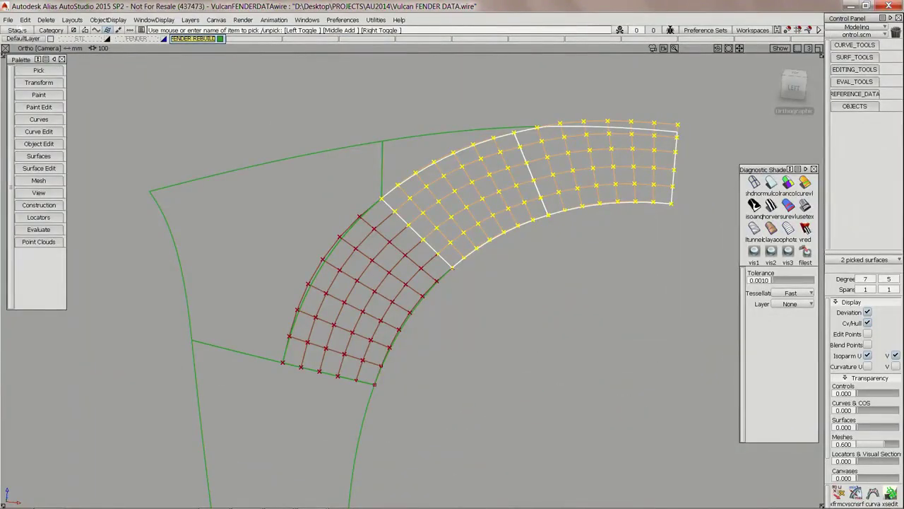
click(17, 31)
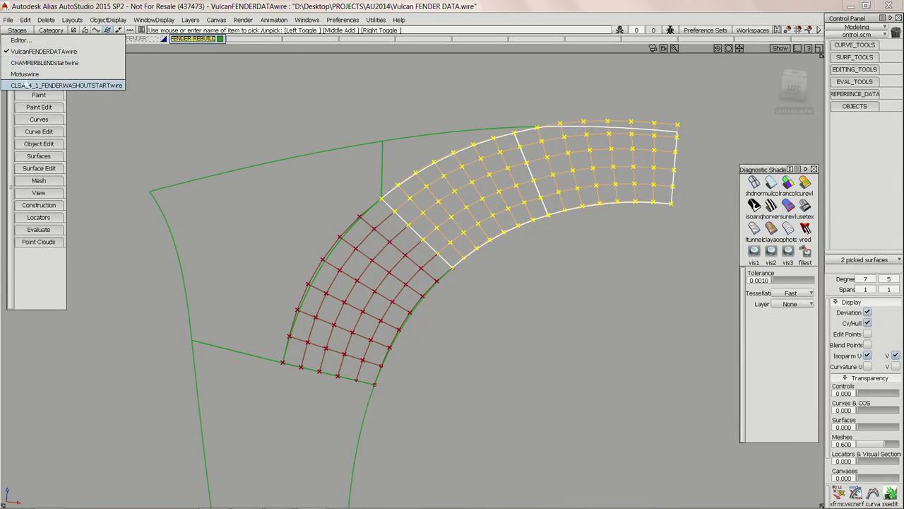
click(28, 85)
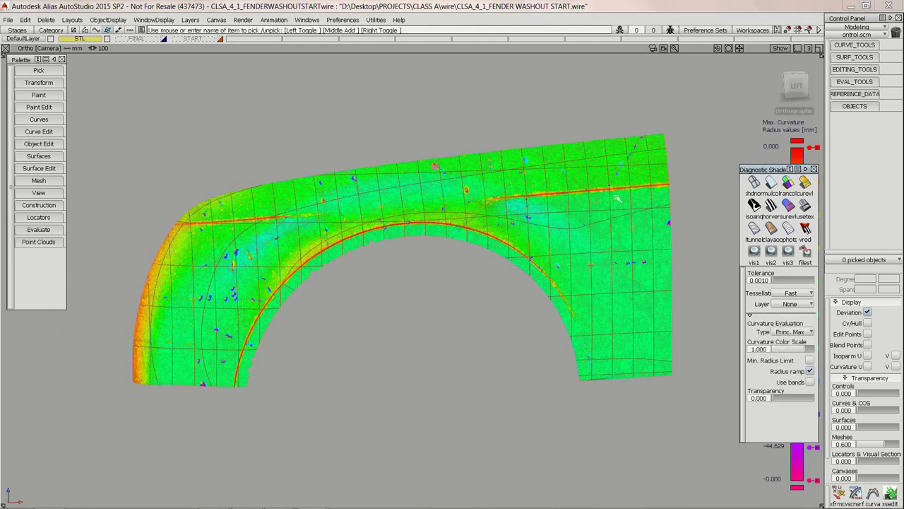
Step: Set the curvature color scale to 2.622 and examine the curvature map around the wheel arch
drag(803, 350, 811, 350)
alt+shift+middle_drag(446, 236, 390, 245)
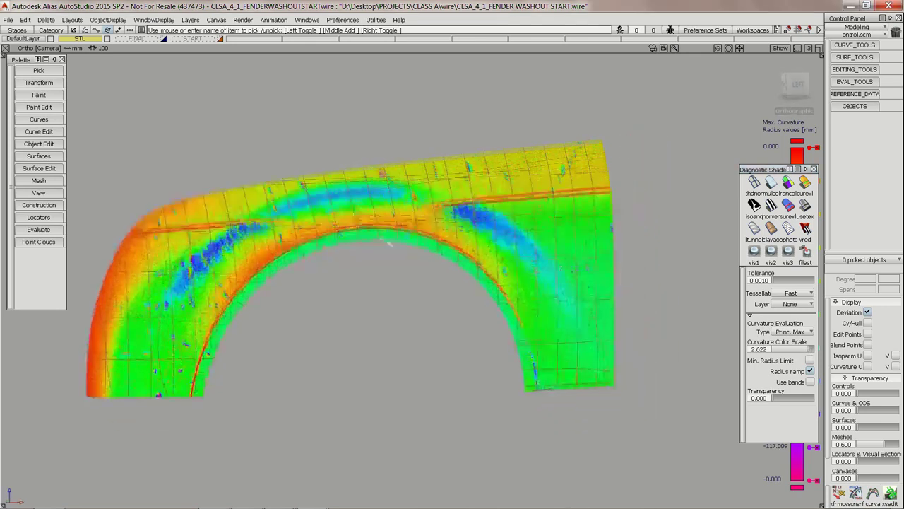
alt+shift+drag(306, 243, 373, 247)
alt+shift+middle_drag(373, 247, 441, 236)
alt+shift+right_drag(442, 236, 450, 210)
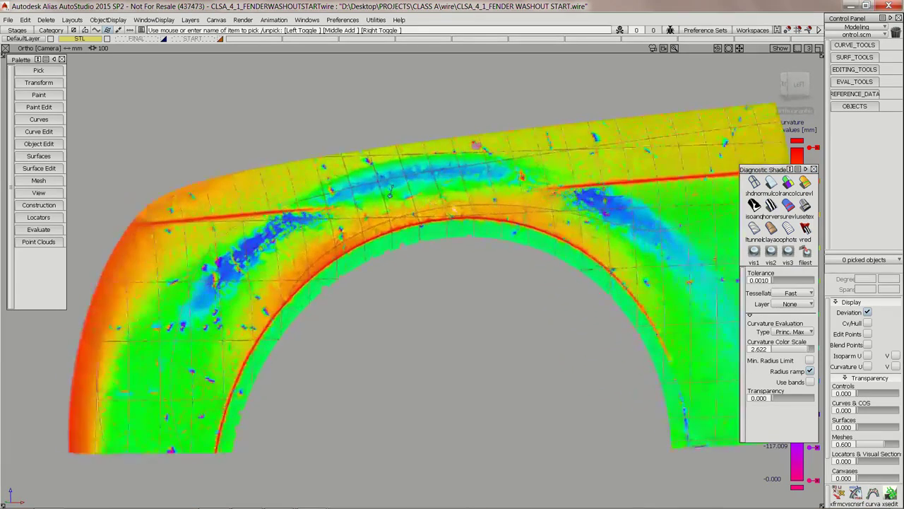
alt+shift+middle_drag(449, 210, 415, 205)
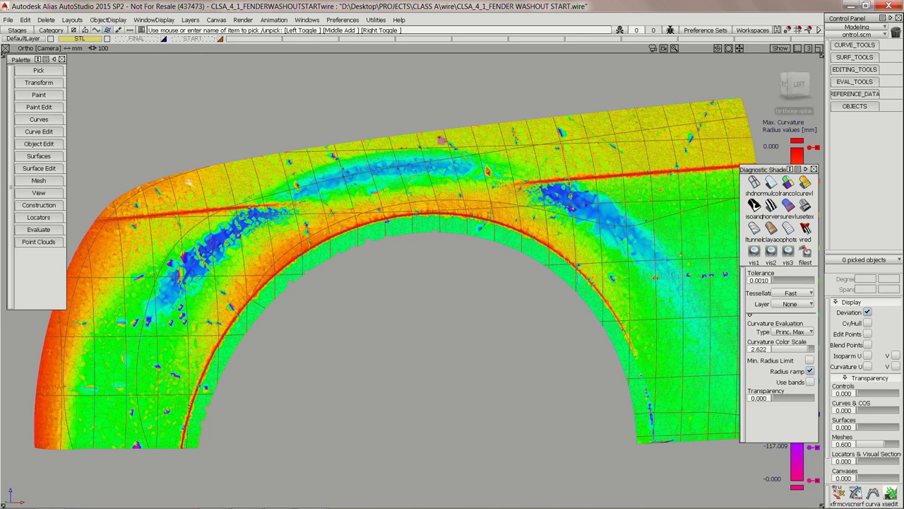
key(alt+shift)
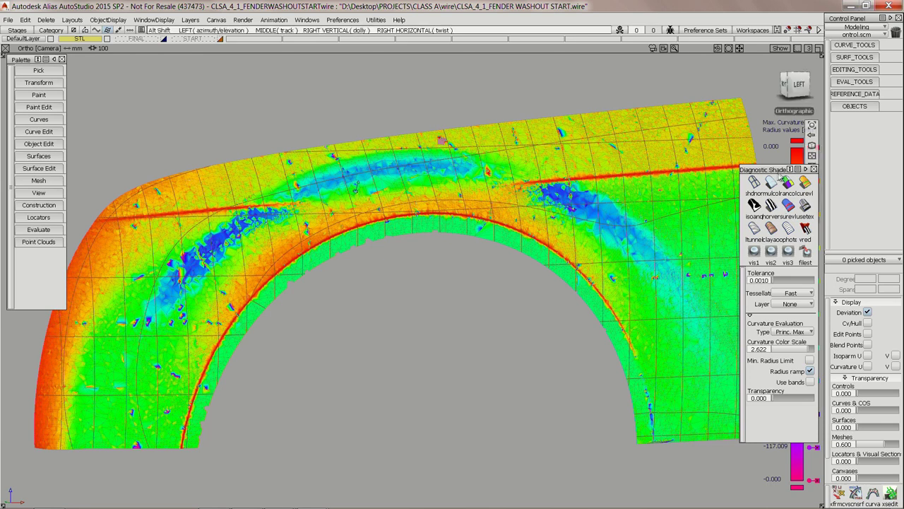
Step: Apply the Shade-Sky shading to the fender scan and inspect where the feature line fades above the wheel arch
click(806, 205)
alt+shift+drag(537, 202, 357, 189)
alt+shift+scroll(357, 189, up, 4)
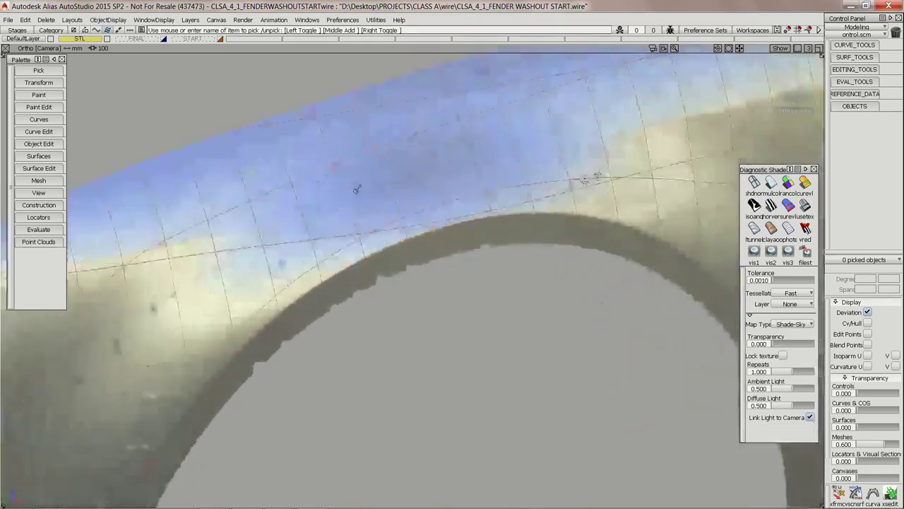
alt+shift+middle_drag(357, 188, 89, 270)
mouse_move(332, 219)
alt+shift+mouse_down()
mouse_move(410, 212)
mouse_move(436, 221)
mouse_move(431, 283)
mouse_move(444, 252)
mouse_move(456, 260)
alt+shift+mouse_up()
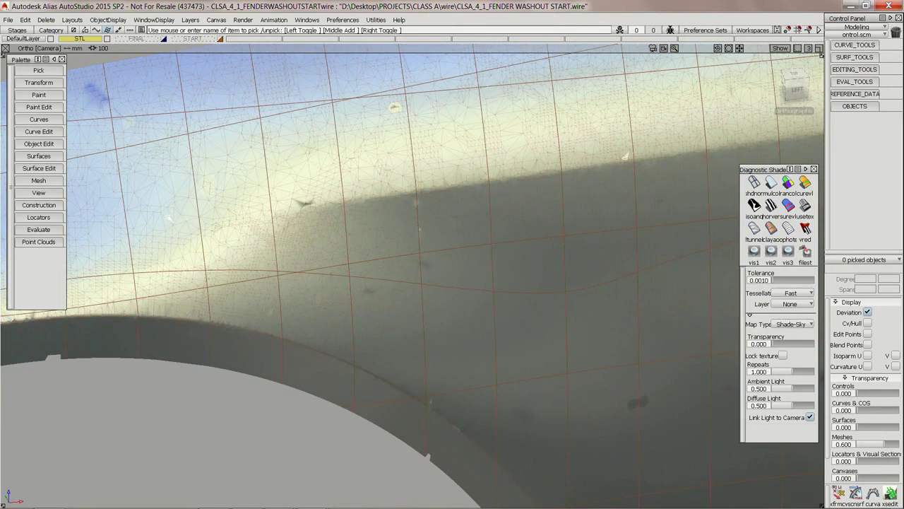
Step: Examine the Shade-Sky highlight across the whole fender scan from changing angles, following the feature line over the wheel arch
alt+shift+right_drag(349, 239, 304, 347)
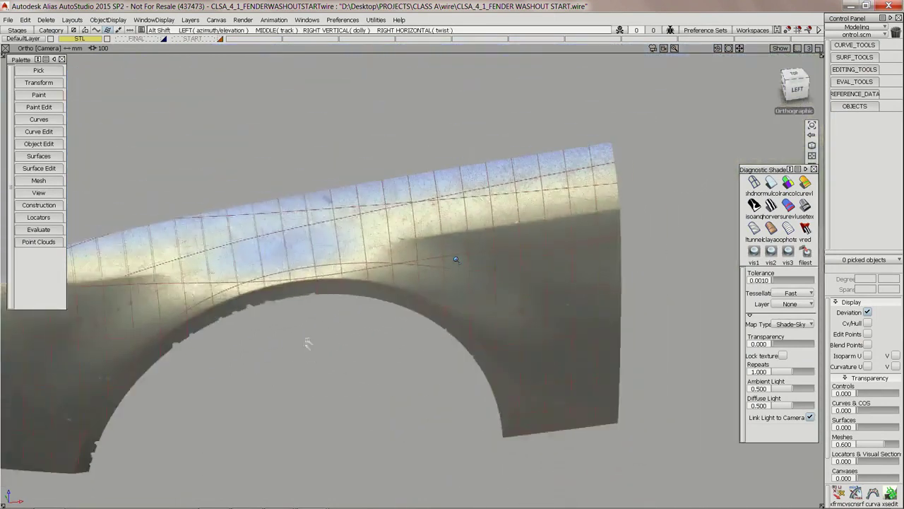
alt+shift+drag(304, 347, 311, 284)
alt+shift+middle_drag(311, 285, 433, 240)
alt+shift+drag(434, 240, 438, 236)
alt+shift+middle_drag(438, 236, 403, 222)
alt+shift+drag(403, 222, 389, 226)
alt+shift+right_drag(389, 227, 384, 229)
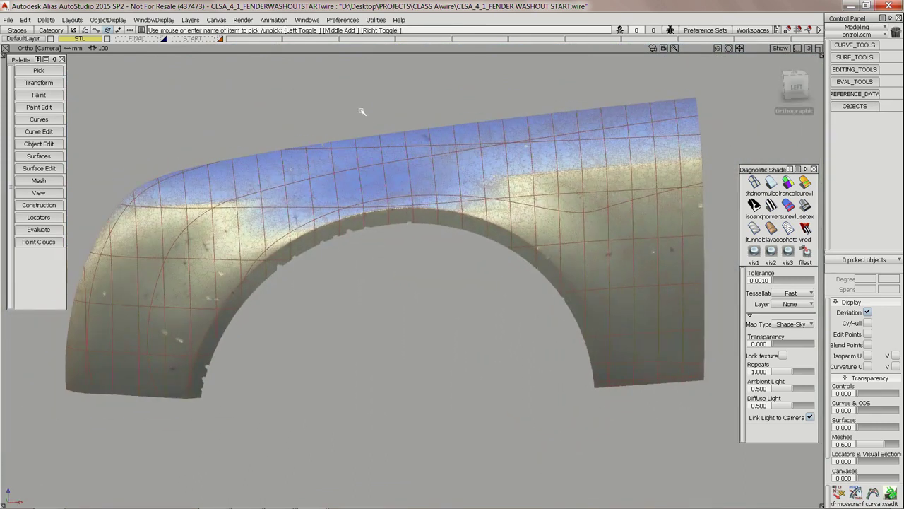
Step: Start the Marker Ink brush and create the Overlay-1 overlay canvas on the current view, with paper size Fit to screen
click(40, 95)
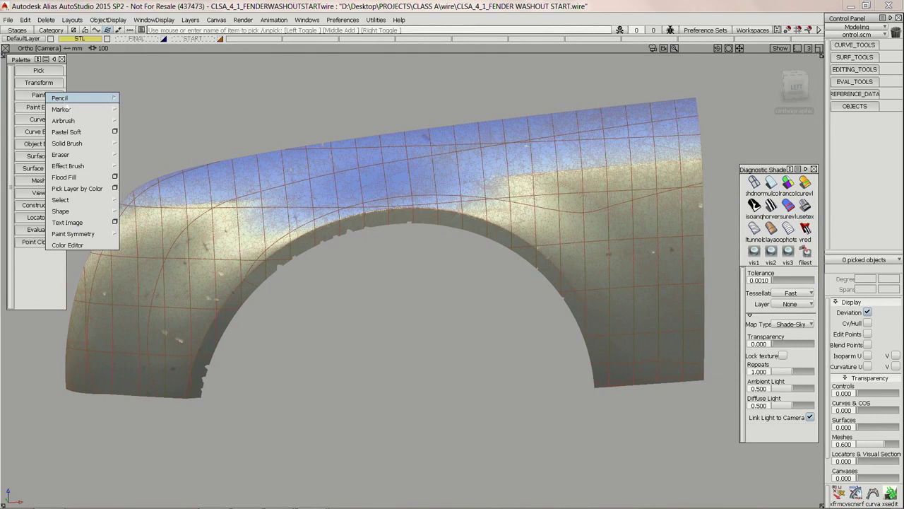
mouse_move(67, 110)
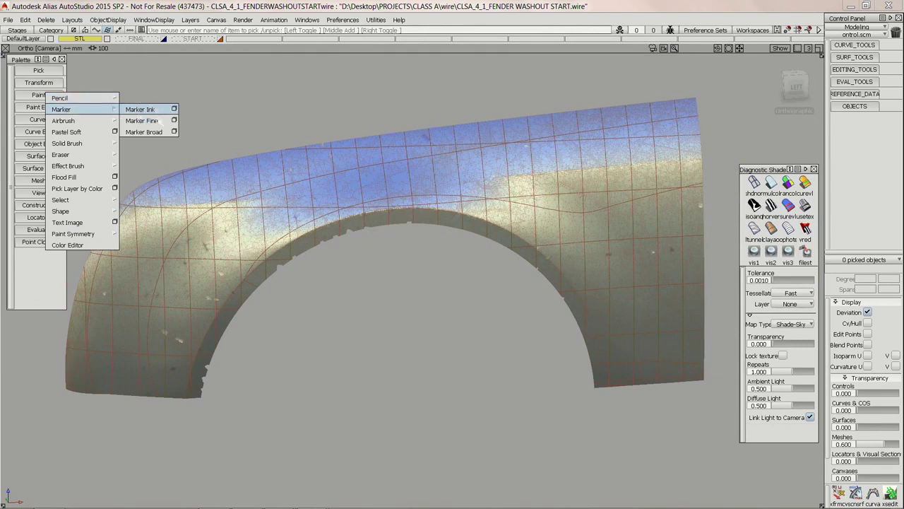
click(157, 110)
click(451, 272)
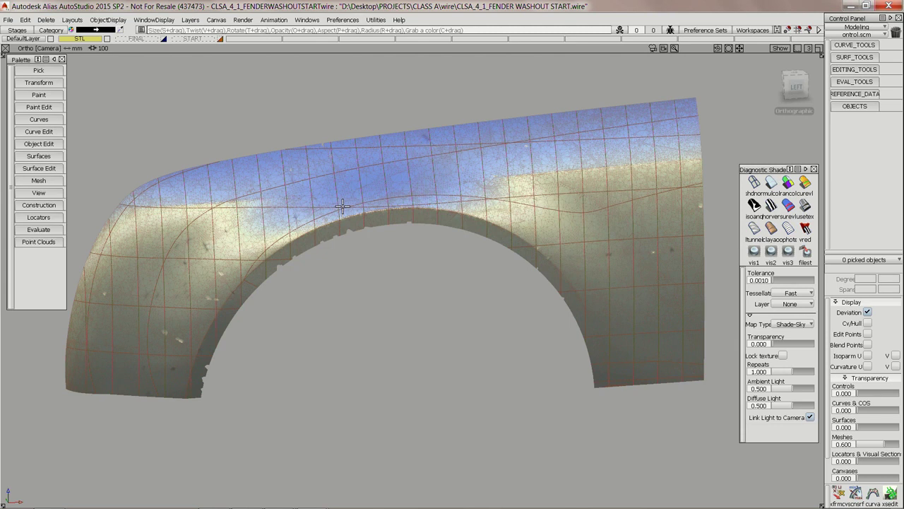
click(342, 205)
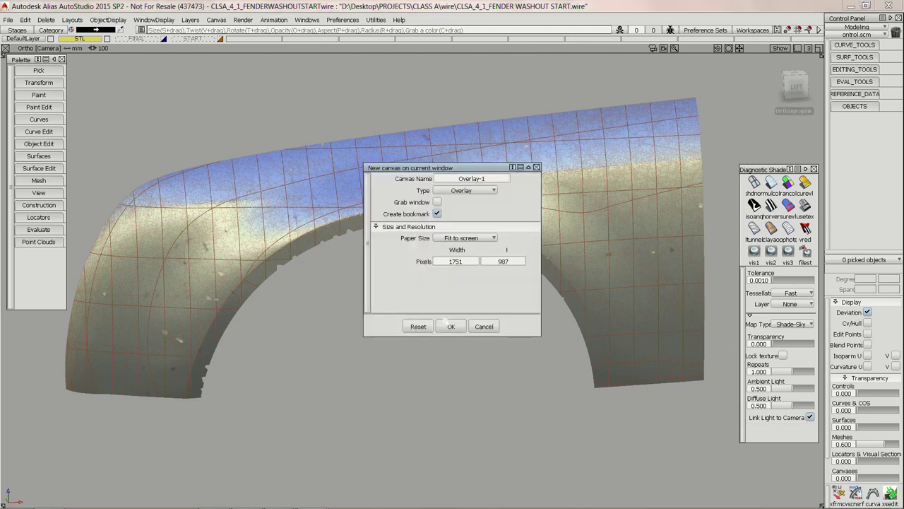
click(448, 325)
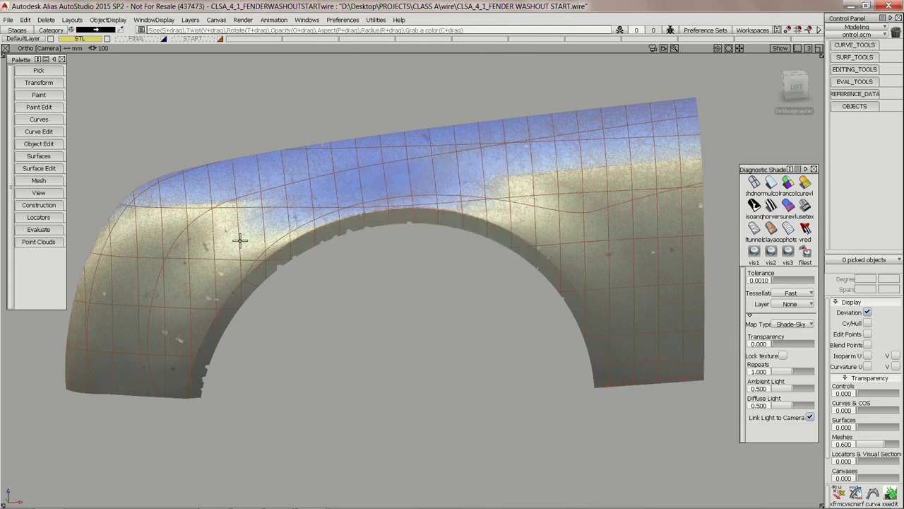
Step: Sketch the feature line as two marker strokes, one ahead of and one behind the wheel arch, redoing the first stroke
drag(125, 204, 324, 191)
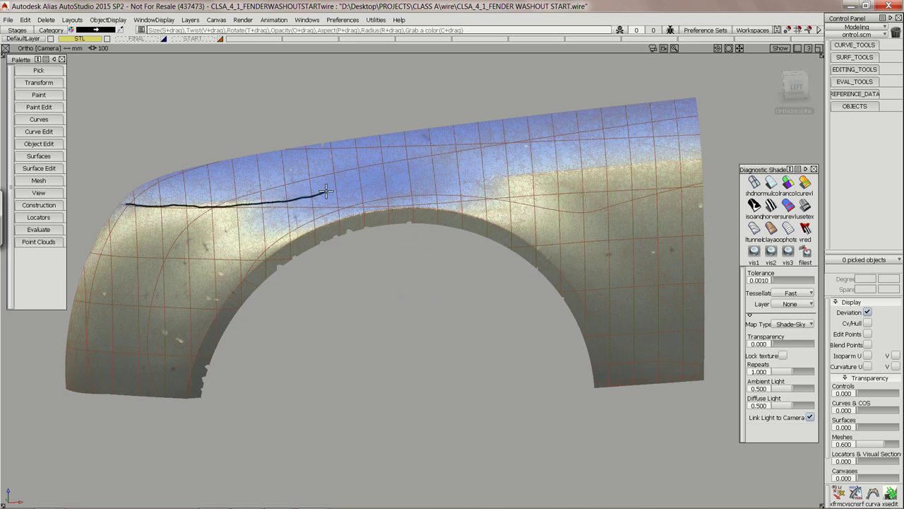
key(ctrl+z)
drag(125, 202, 330, 187)
drag(495, 176, 732, 157)
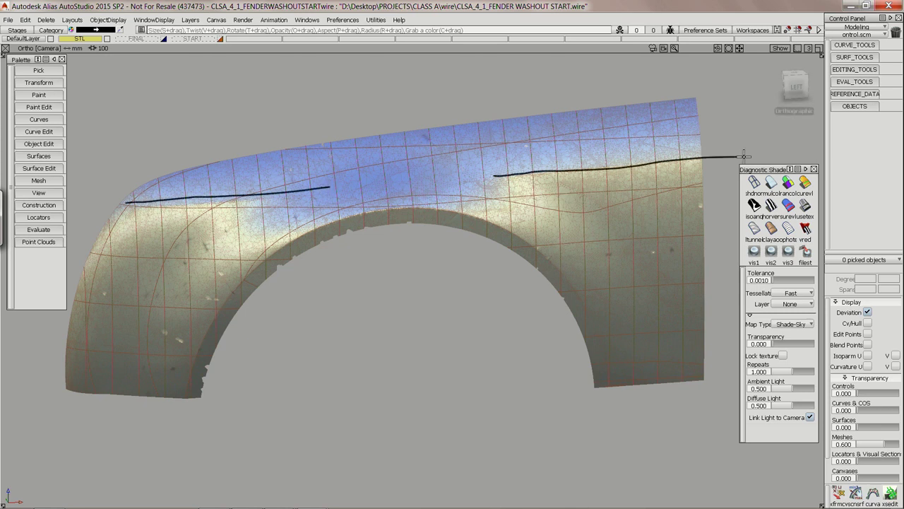
Step: Outline and hatch the primary surface at the fender's rear edge, below the feature line
mouse_move(595, 173)
mouse_down()
mouse_move(662, 308)
mouse_move(715, 356)
mouse_move(710, 148)
mouse_move(618, 230)
mouse_up()
drag(707, 191, 668, 247)
mouse_move(714, 236)
mouse_down()
mouse_move(669, 295)
mouse_move(680, 330)
mouse_up()
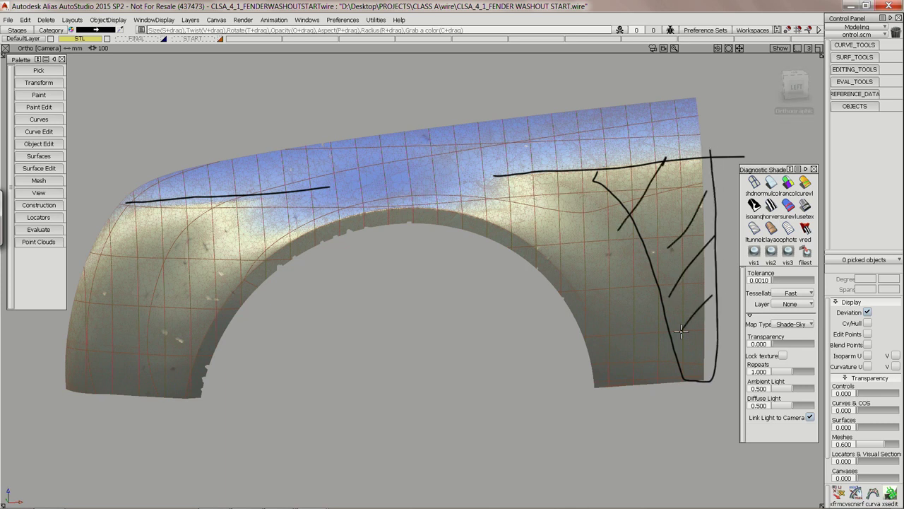
Step: Outline the primary surface along the fender's rounded front end and hatch it with short cross strokes
mouse_move(213, 206)
mouse_down()
mouse_move(164, 265)
mouse_move(139, 398)
mouse_up()
mouse_move(128, 203)
mouse_down()
mouse_move(79, 362)
mouse_move(138, 375)
mouse_up()
drag(86, 340, 138, 336)
drag(102, 294, 141, 306)
drag(115, 244, 153, 250)
drag(127, 202, 188, 213)
Step: Outline the long upper fender surface above the feature line and hatch it with short vertical strokes
mouse_move(152, 169)
mouse_down()
mouse_move(706, 79)
mouse_move(676, 152)
mouse_move(160, 191)
mouse_move(154, 165)
mouse_up()
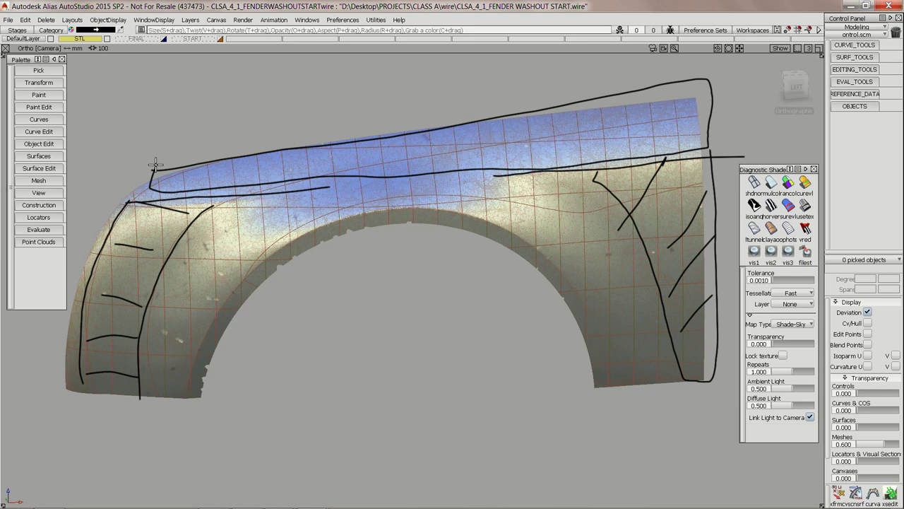
drag(192, 152, 185, 187)
drag(239, 154, 237, 182)
drag(317, 138, 316, 173)
drag(424, 128, 423, 167)
drag(531, 108, 530, 146)
drag(637, 83, 633, 135)
drag(692, 84, 687, 141)
Step: Trace the wheel-arch edge down to the rear lower corner and hatch the wheel-arch flare surfaces on both sides
mouse_move(183, 387)
mouse_down()
mouse_move(306, 235)
mouse_move(424, 213)
mouse_move(514, 240)
mouse_move(566, 287)
mouse_move(598, 357)
mouse_move(606, 403)
mouse_move(708, 382)
mouse_up()
mouse_move(586, 169)
mouse_down()
mouse_move(538, 237)
mouse_move(638, 239)
mouse_up()
drag(563, 236, 645, 288)
drag(606, 282, 662, 320)
mouse_move(219, 201)
mouse_down()
mouse_move(266, 257)
mouse_move(229, 303)
mouse_up()
drag(197, 247, 201, 320)
drag(180, 271, 177, 400)
drag(156, 354, 173, 410)
Step: Hatch the washout surface above the wheel arch and circle its front and rear transition areas
mouse_move(220, 200)
mouse_down()
mouse_move(364, 155)
mouse_move(523, 155)
mouse_move(565, 168)
mouse_move(374, 150)
mouse_move(242, 185)
mouse_move(275, 236)
mouse_up()
mouse_move(310, 233)
mouse_down()
mouse_move(504, 229)
mouse_move(552, 174)
mouse_move(494, 190)
mouse_move(456, 222)
mouse_up()
drag(465, 165, 395, 232)
drag(404, 175, 385, 215)
drag(352, 178, 311, 228)
drag(302, 192, 286, 240)
mouse_move(265, 170)
mouse_down()
mouse_move(212, 265)
mouse_move(269, 169)
mouse_up()
mouse_move(569, 159)
mouse_down()
mouse_move(544, 228)
mouse_move(516, 133)
mouse_up()
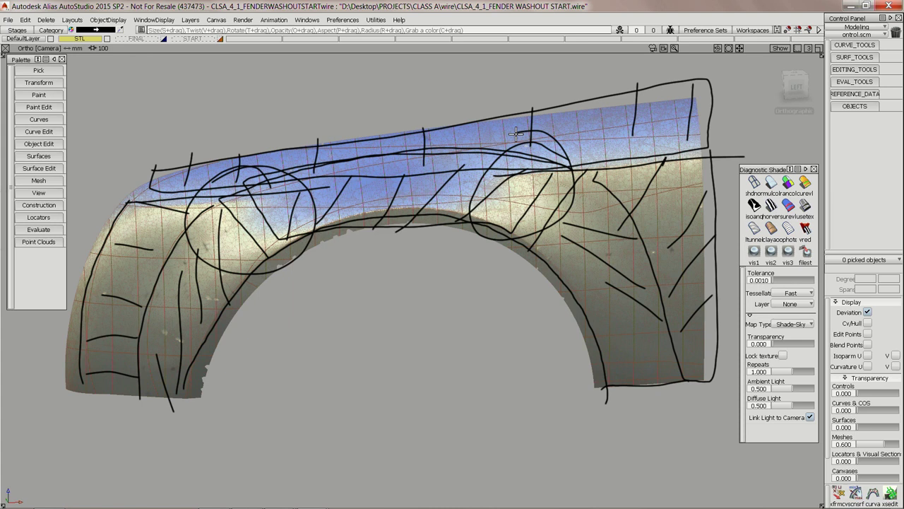
Step: Show only the START layer surfaces and display the control vertices and hulls of the wheel-arch surfaces
alt+shift+drag(516, 126, 590, 141)
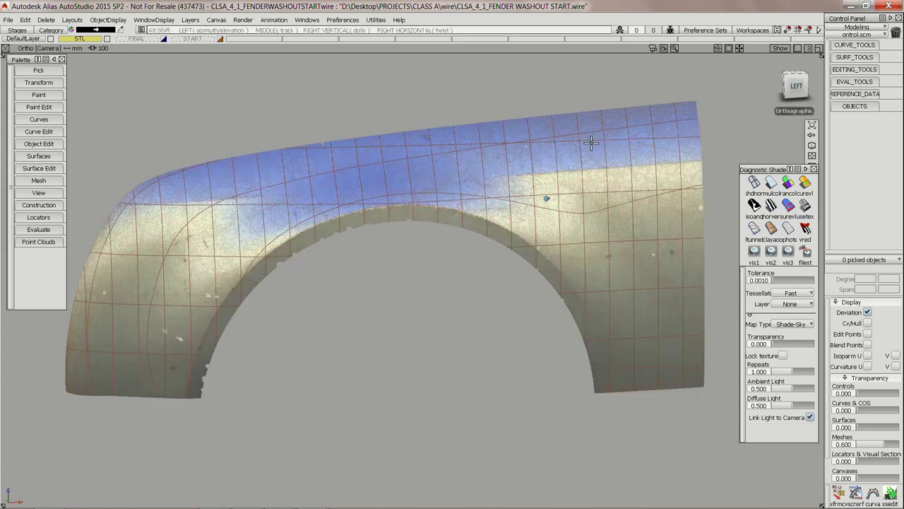
click(193, 38)
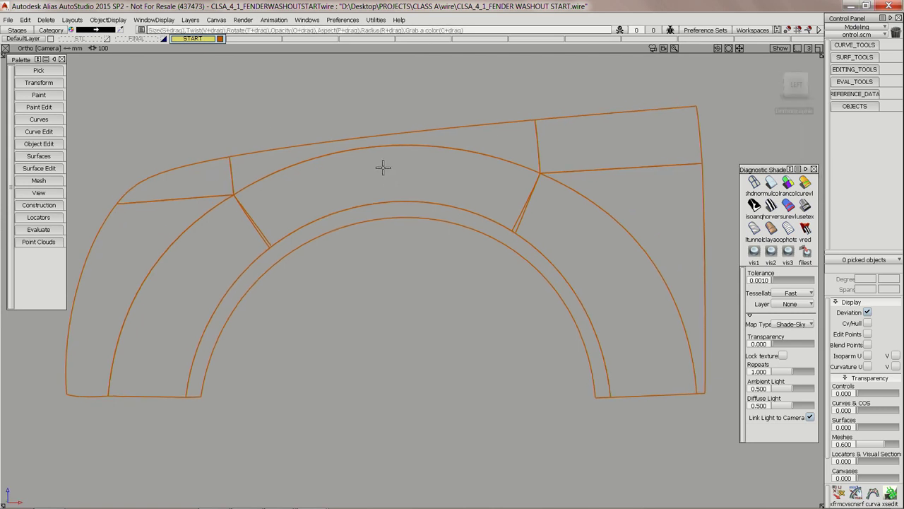
mouse_move(303, 197)
ctrl+shift+mouse_down()
mouse_move(240, 224)
mouse_move(523, 212)
ctrl+shift+mouse_up()
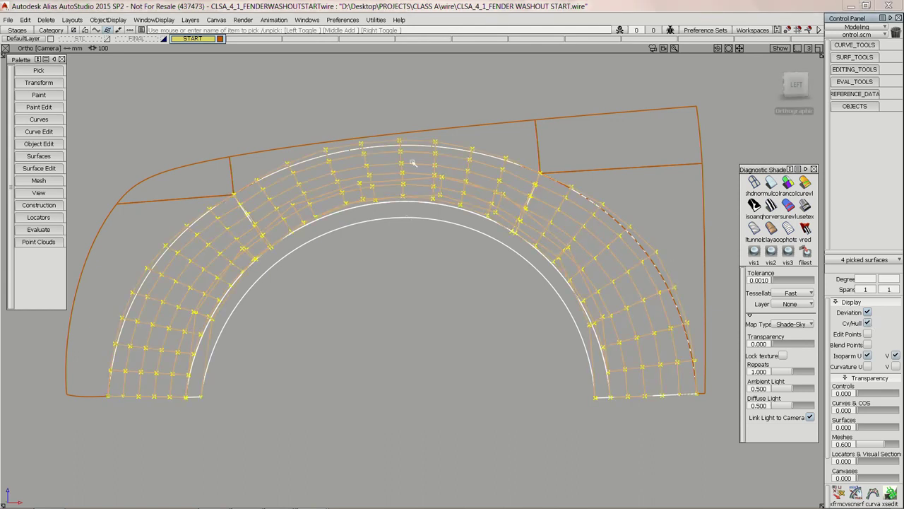
ctrl+shift+drag(407, 191, 401, 168)
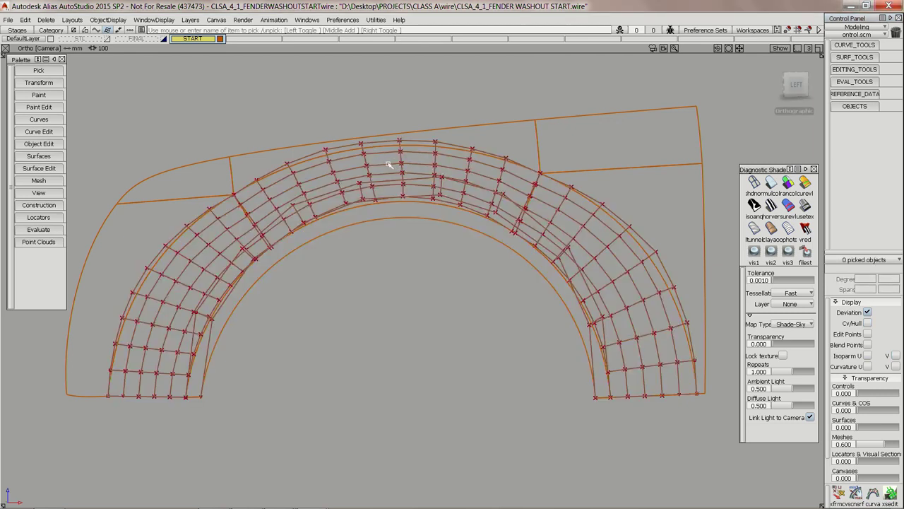
Step: Apply random color shading, switch to the BW Horz zebra map, and examine the reflections across the fender surfaces
click(787, 183)
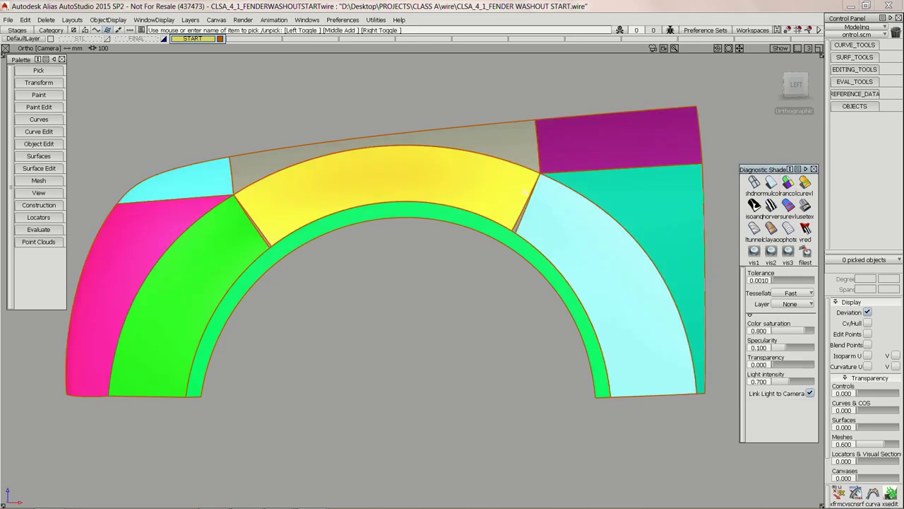
click(770, 205)
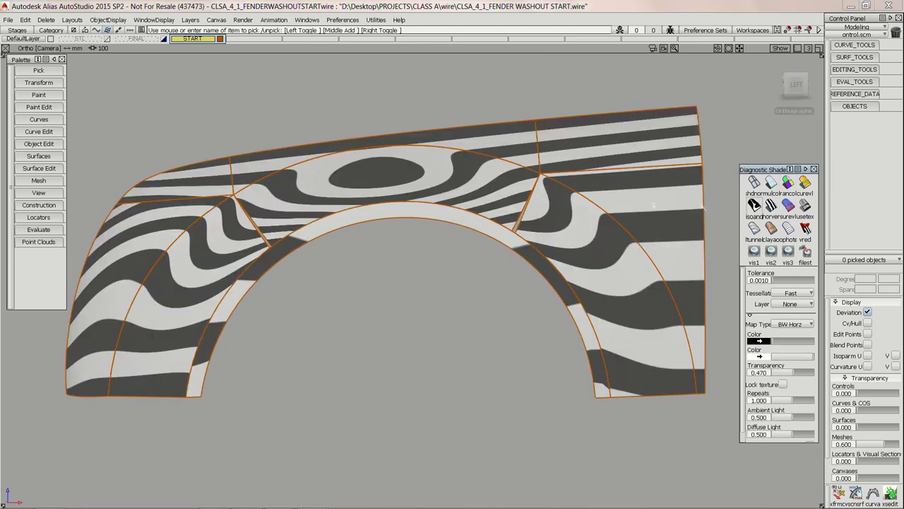
alt+shift+drag(579, 178, 583, 200)
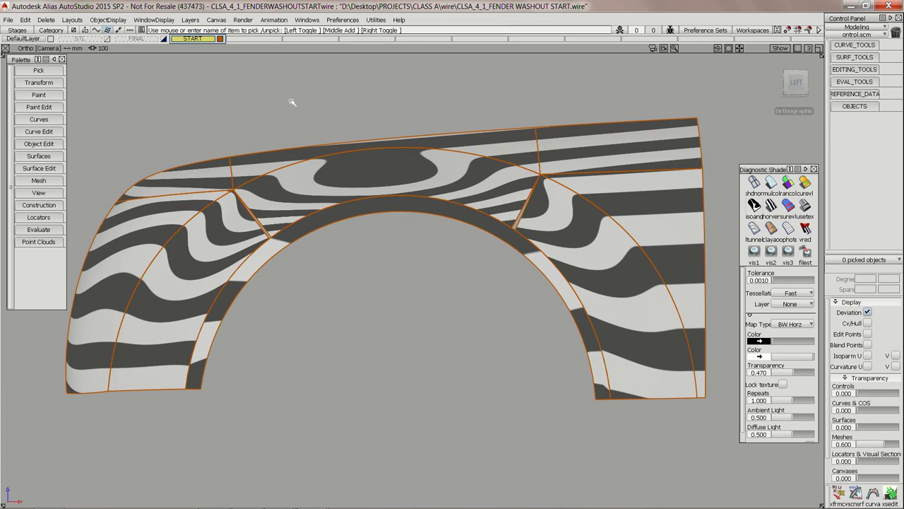
alt+shift+drag(474, 123, 64, 131)
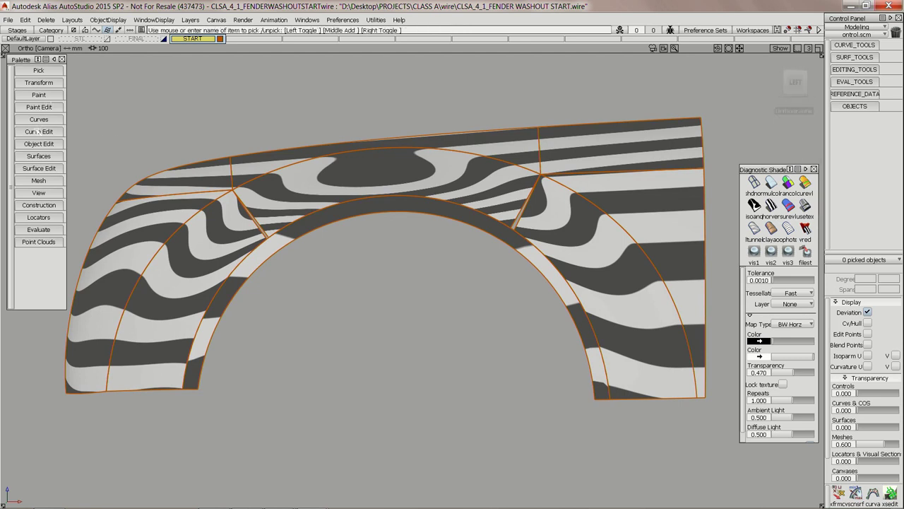
Step: Create a blend curve across the wheel arch between the inner ends of the front and rear feature lines
click(39, 131)
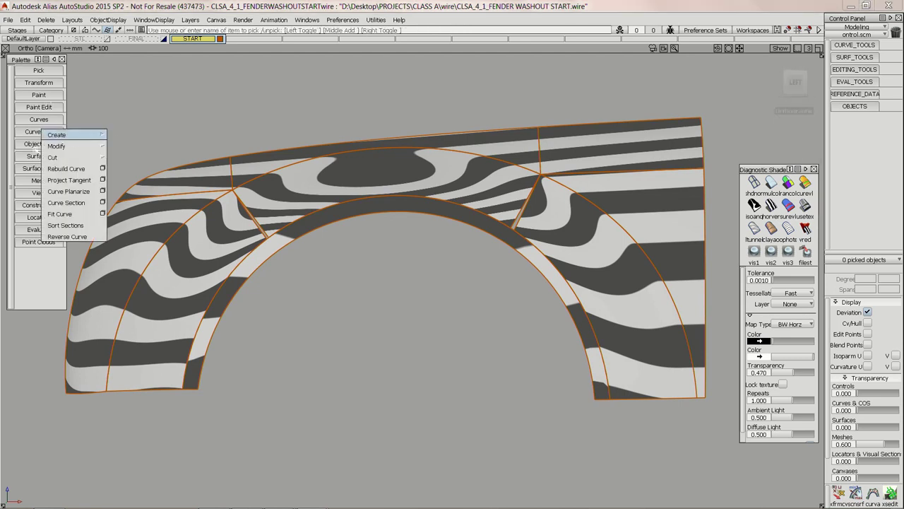
click(29, 132)
click(36, 120)
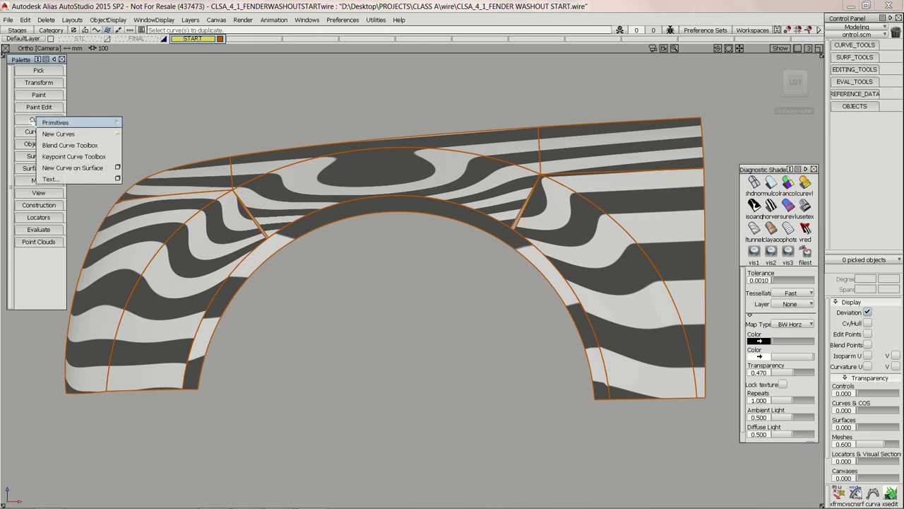
click(53, 143)
click(160, 148)
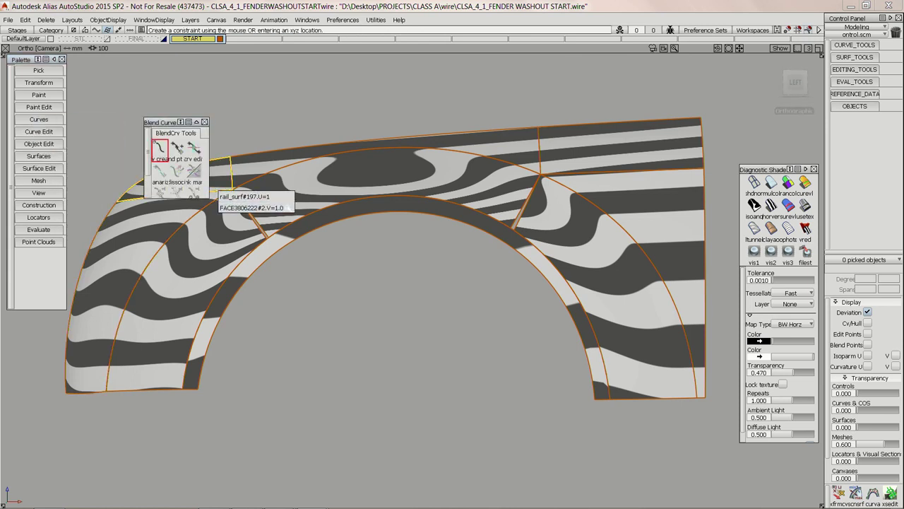
click(289, 208)
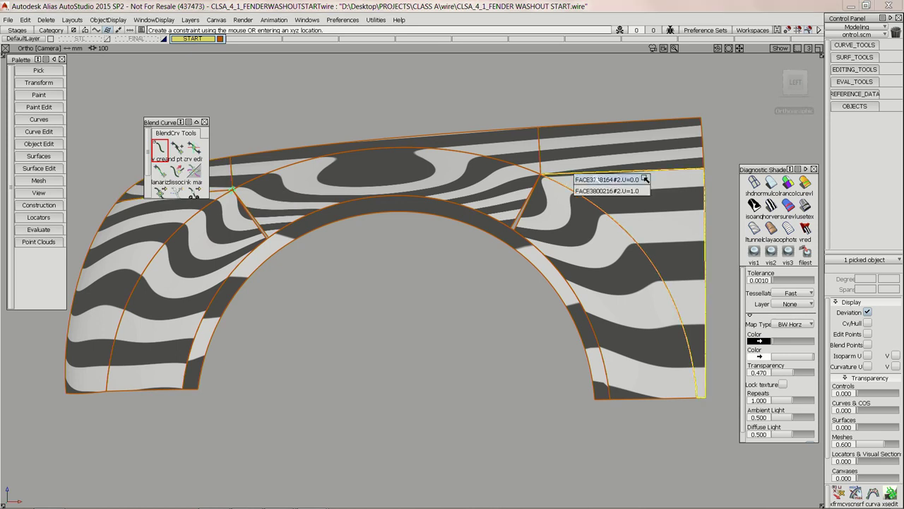
click(644, 179)
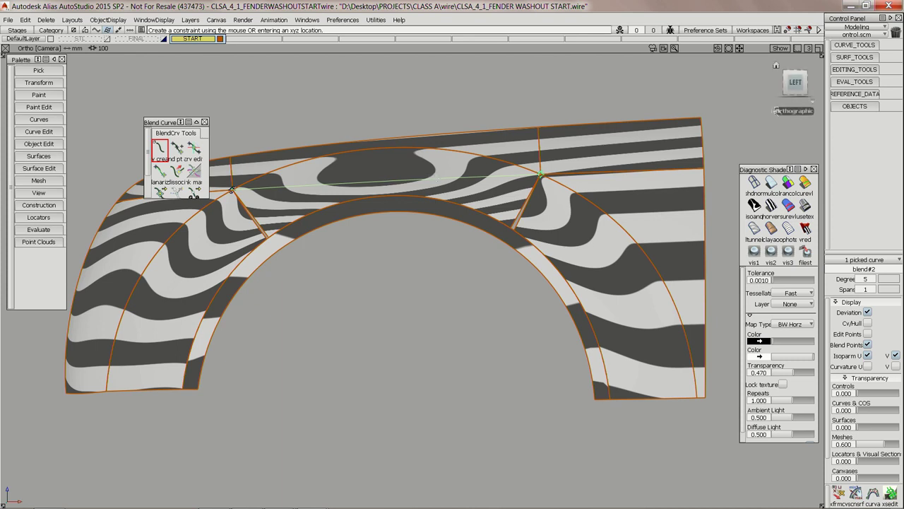
Step: Align the view to the left side and edit the tangent direction at both ends of the blend curve
click(796, 82)
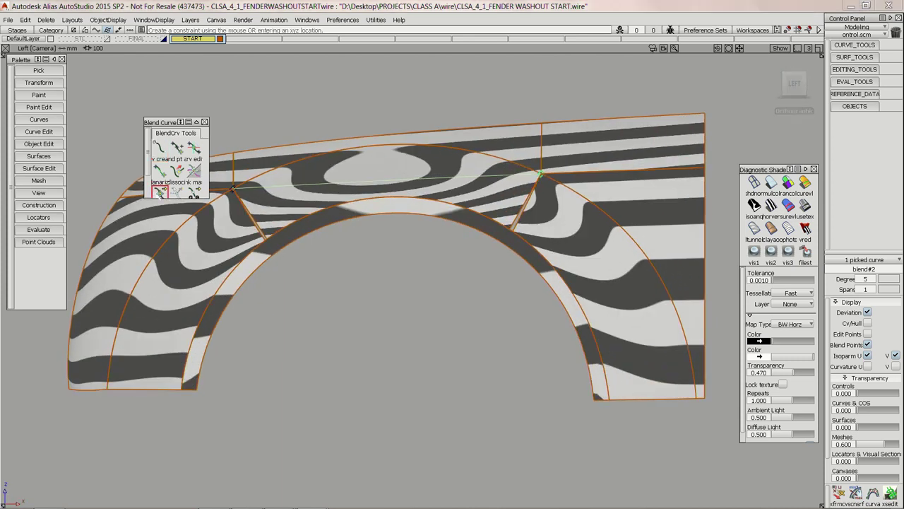
click(194, 149)
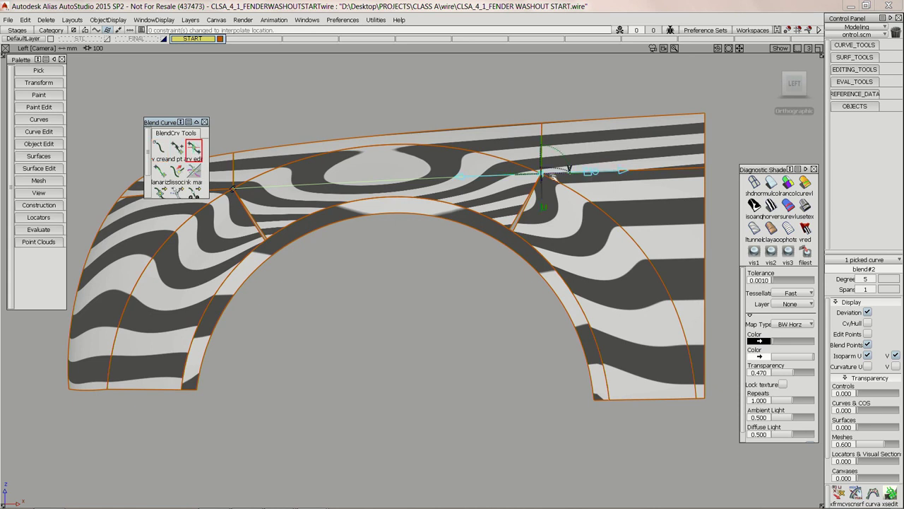
click(512, 176)
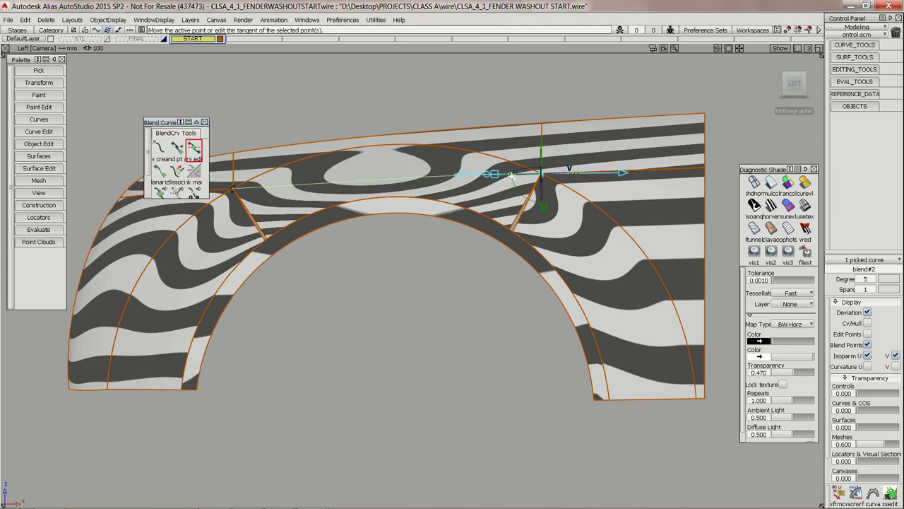
click(527, 175)
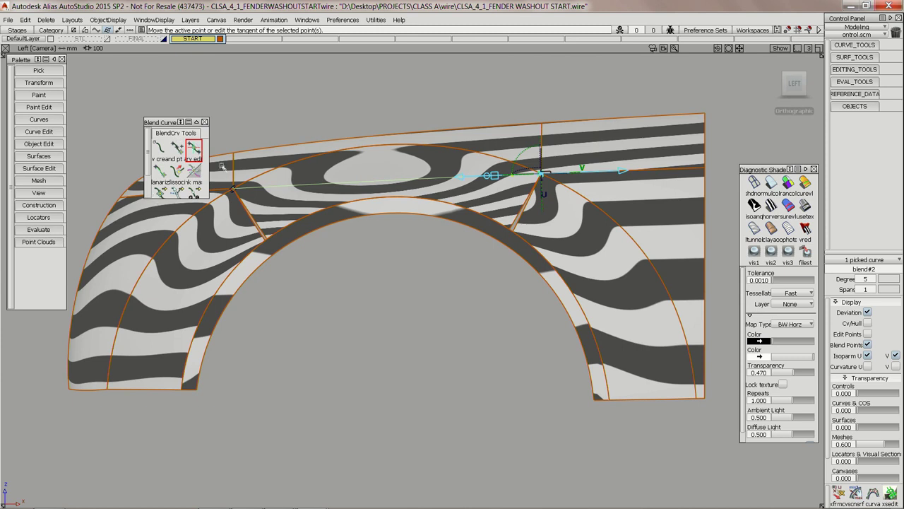
click(233, 188)
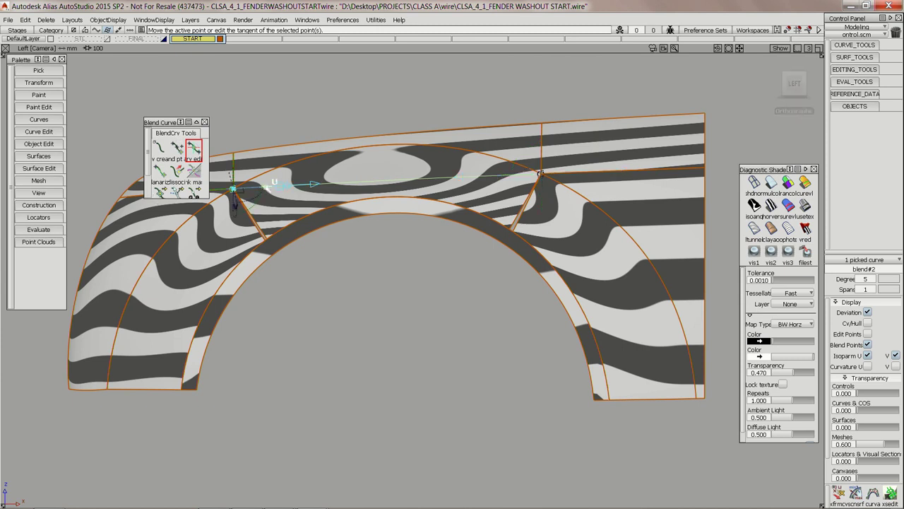
click(472, 185)
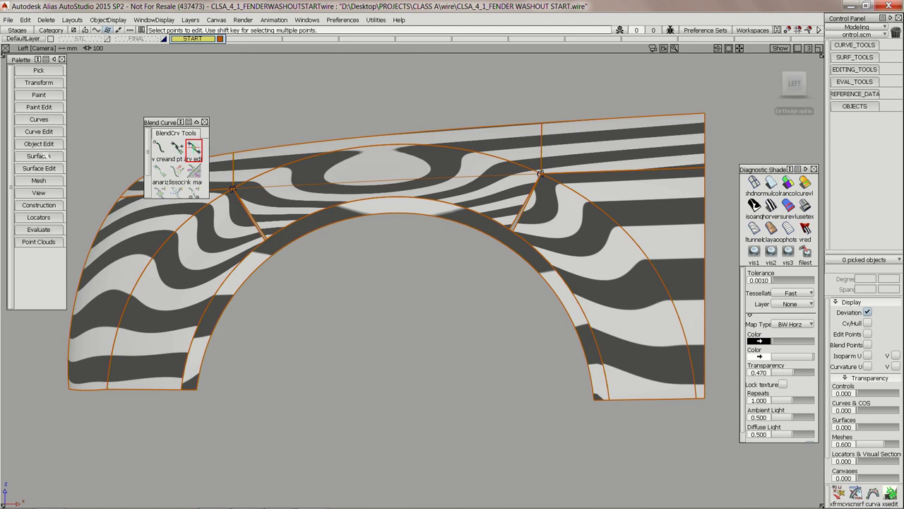
Step: Project the blend curve along Y onto the surface above the wheel arch as a curve on surface
click(47, 156)
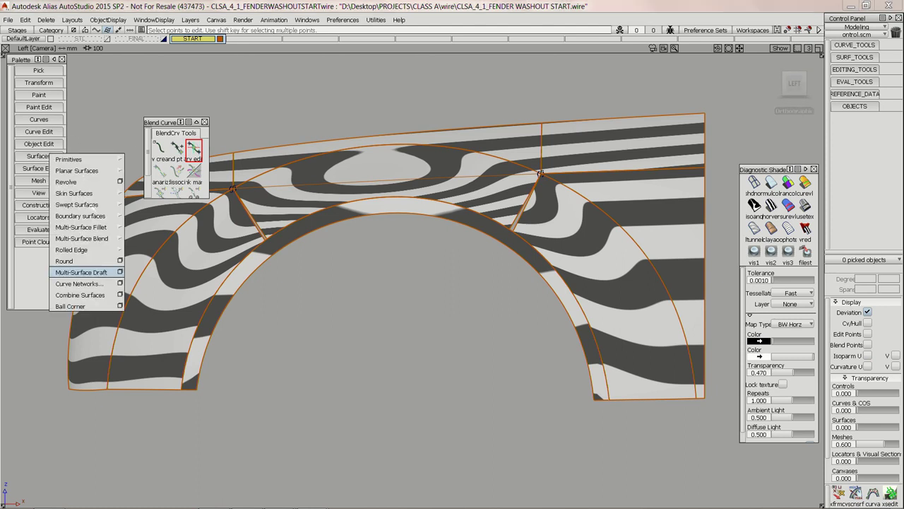
click(35, 168)
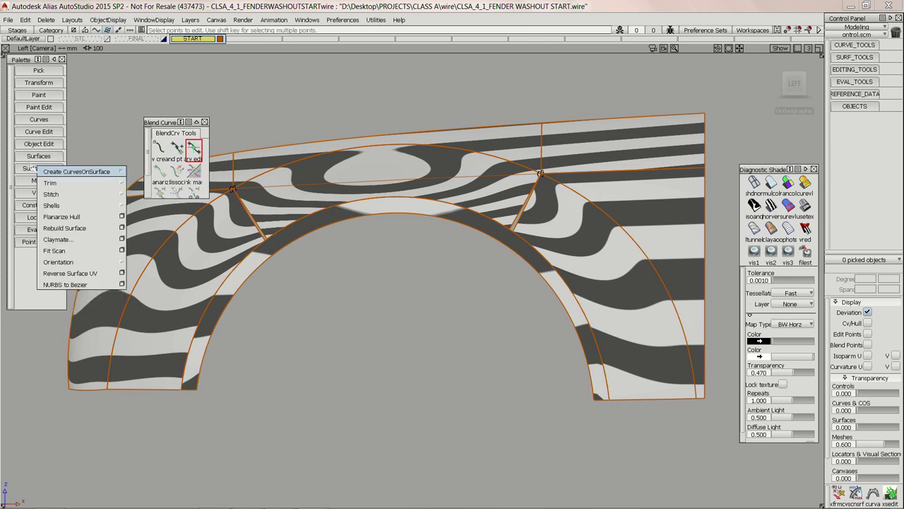
mouse_move(76, 175)
click(147, 171)
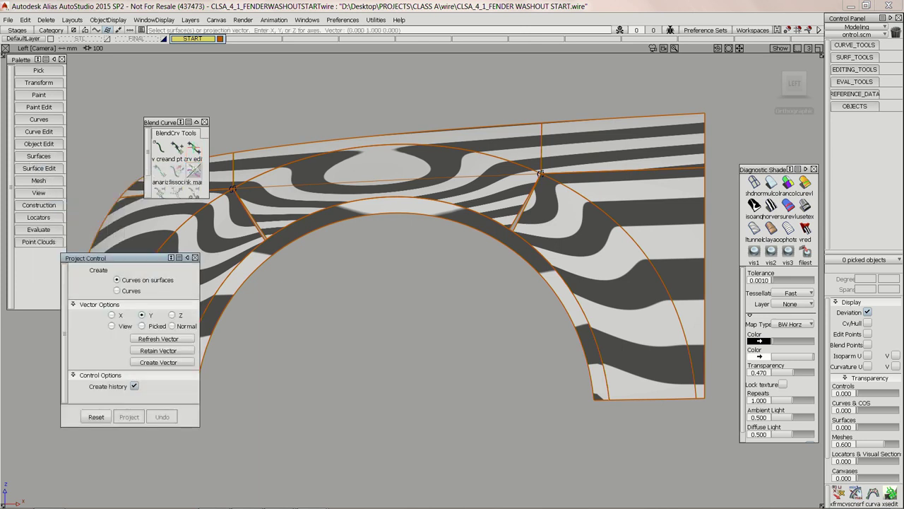
click(392, 160)
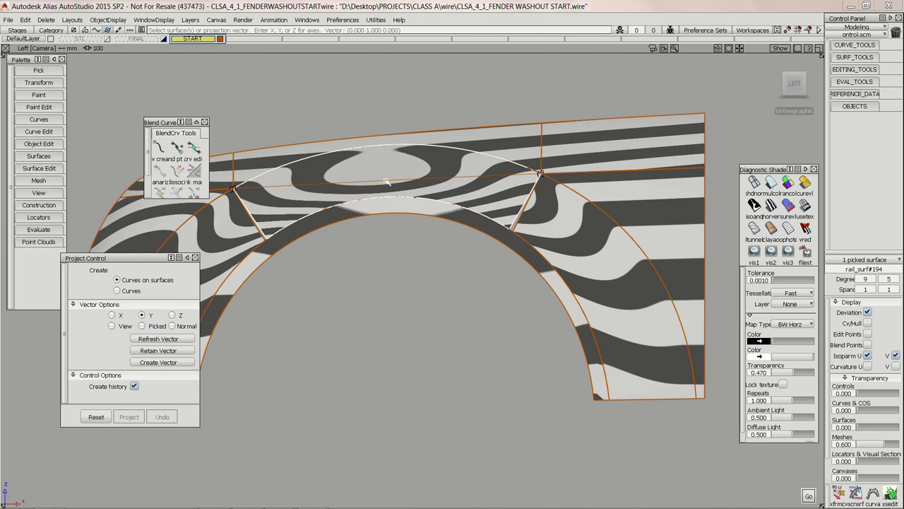
click(387, 183)
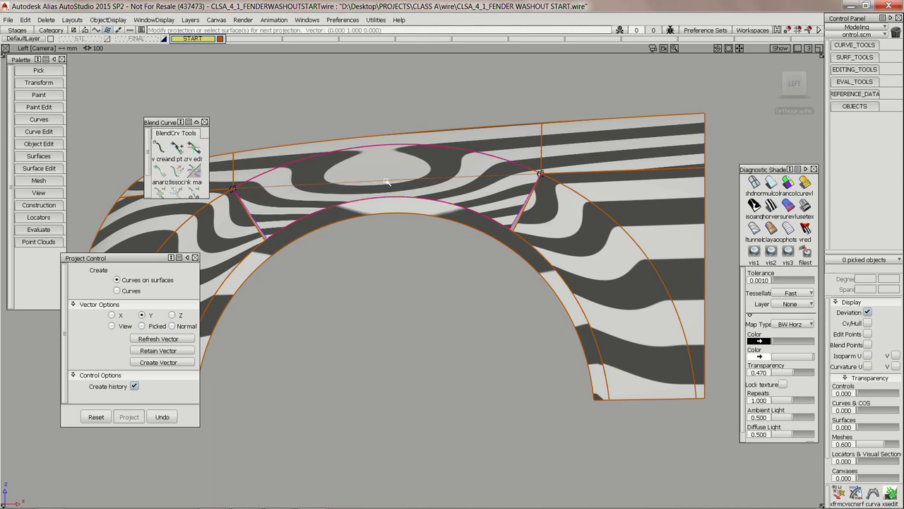
Step: In the left view, draw a degree 1 edit point curve from the front part of the feature line down to the surface's lower edge
alt+shift+drag(250, 188, 564, 201)
alt+shift+right_drag(564, 201, 365, 214)
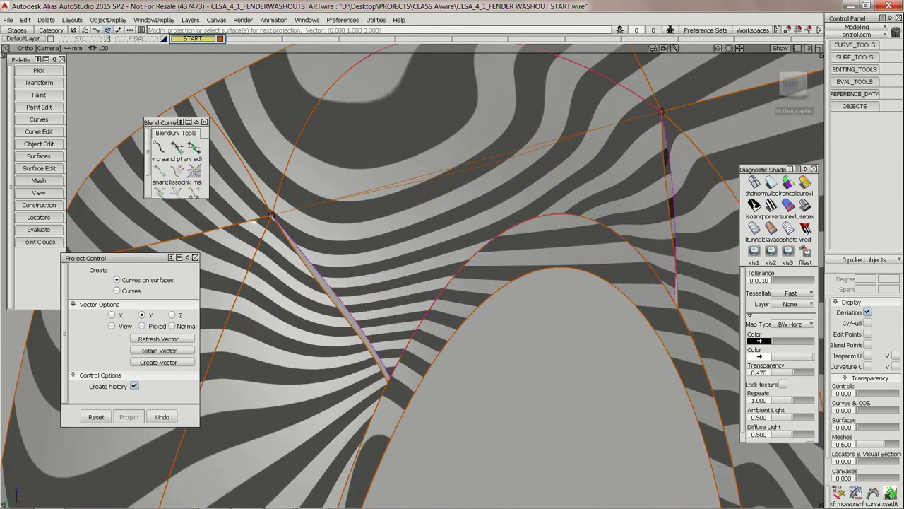
alt+shift+drag(472, 239, 414, 210)
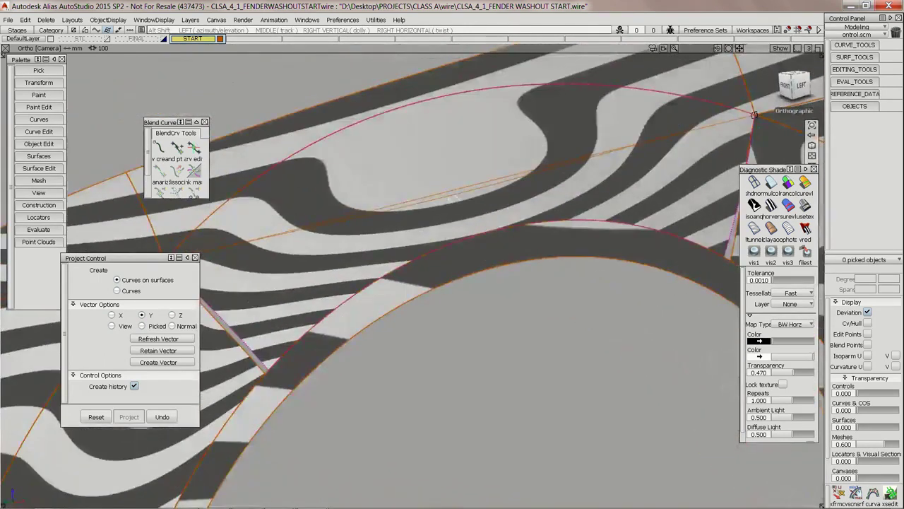
alt+shift+right_drag(414, 210, 440, 232)
alt+shift+drag(440, 232, 435, 212)
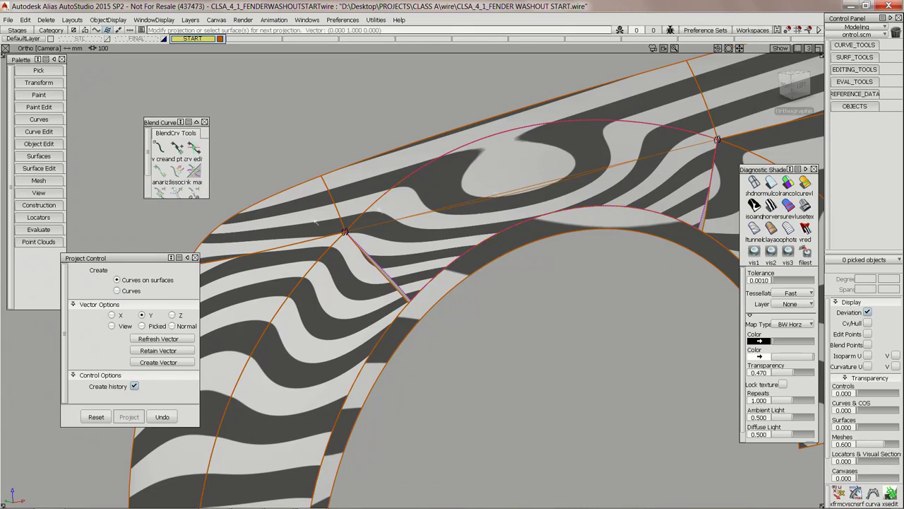
click(30, 122)
mouse_move(70, 134)
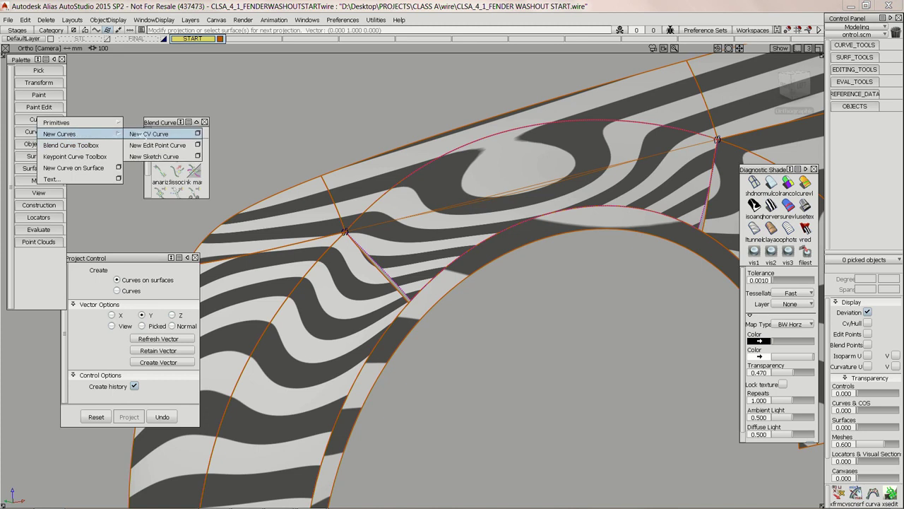
click(197, 144)
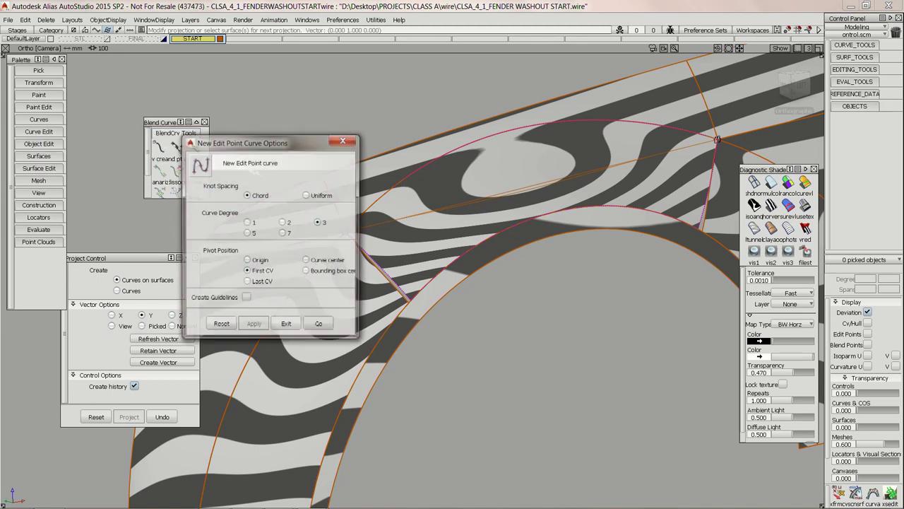
click(320, 326)
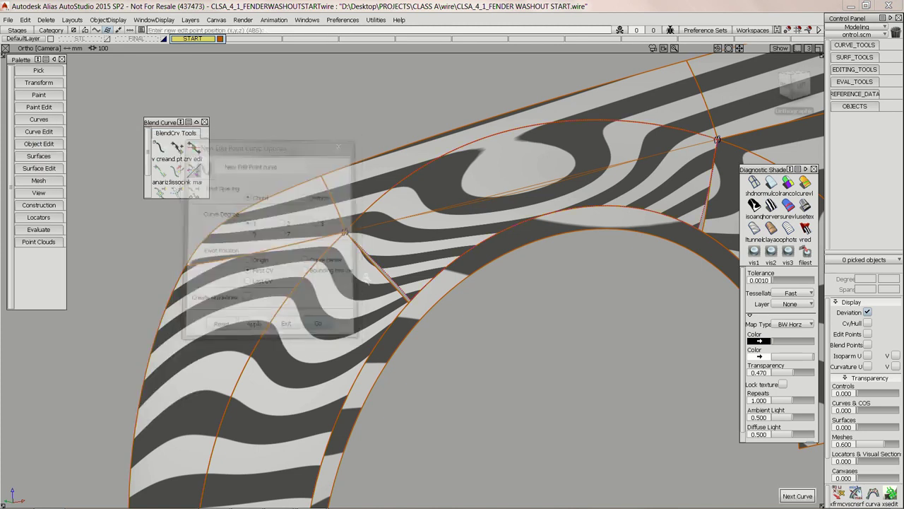
click(794, 86)
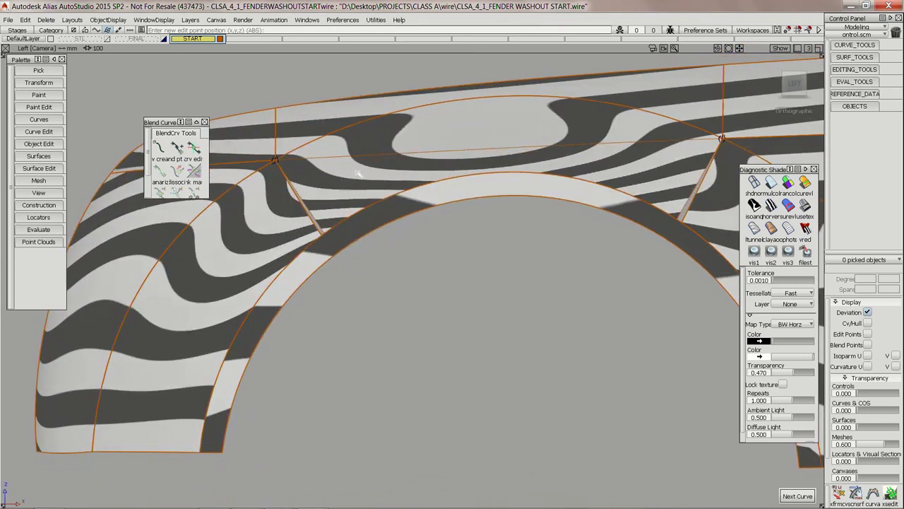
click(354, 160)
drag(355, 160, 379, 170)
click(397, 194)
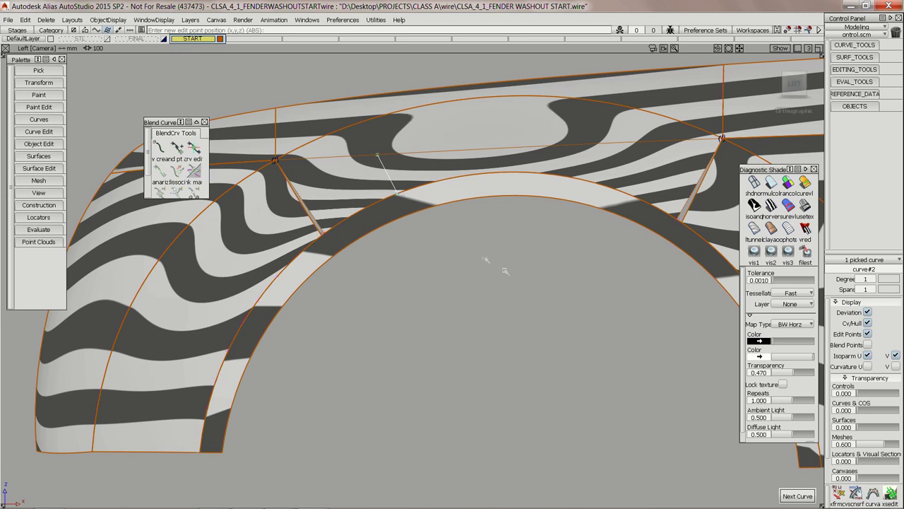
Step: Draw a second straight edit point curve from the rear part of the feature line down to the surface's lower edge
ctrl+shift+drag(566, 239, 566, 307)
click(628, 145)
click(626, 143)
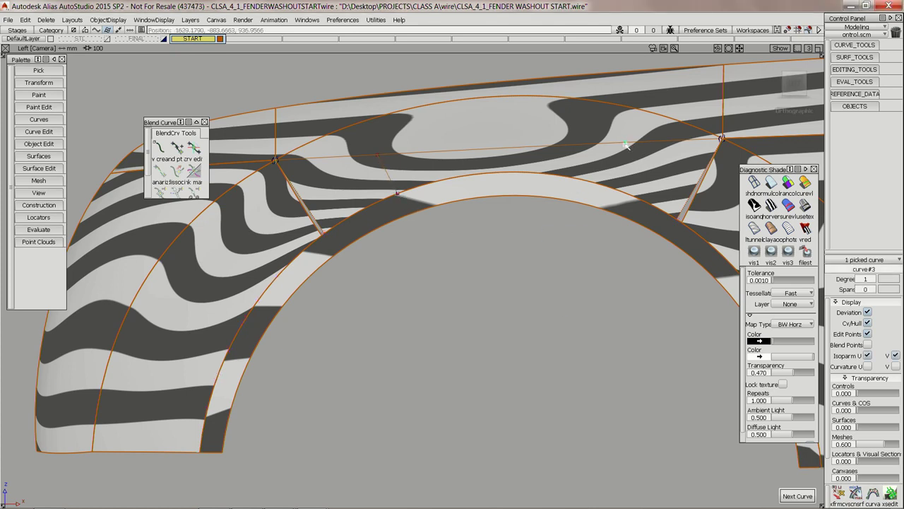
click(607, 187)
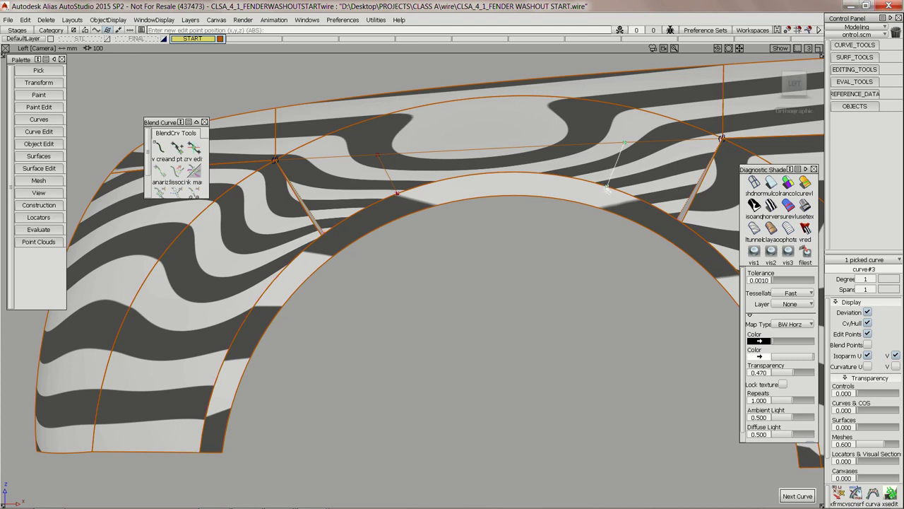
ctrl+shift+drag(578, 290, 576, 346)
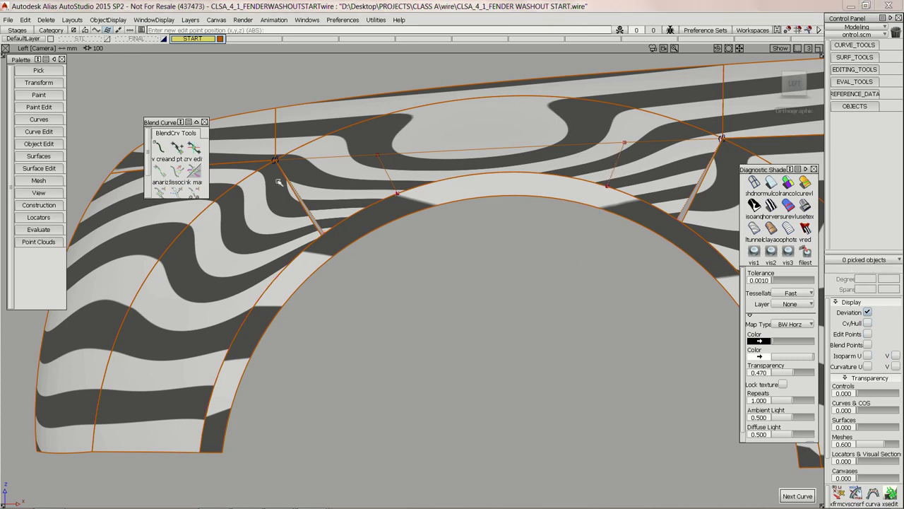
Step: Project both short straight curves along Y onto the surface above the wheel arch as curves on surface
click(40, 155)
click(32, 168)
mouse_move(71, 172)
click(156, 177)
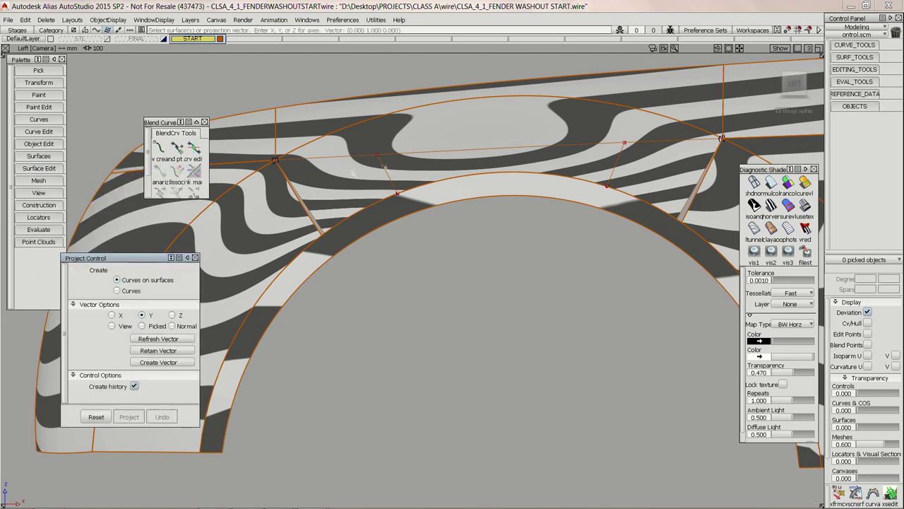
click(390, 180)
click(616, 165)
key(space)
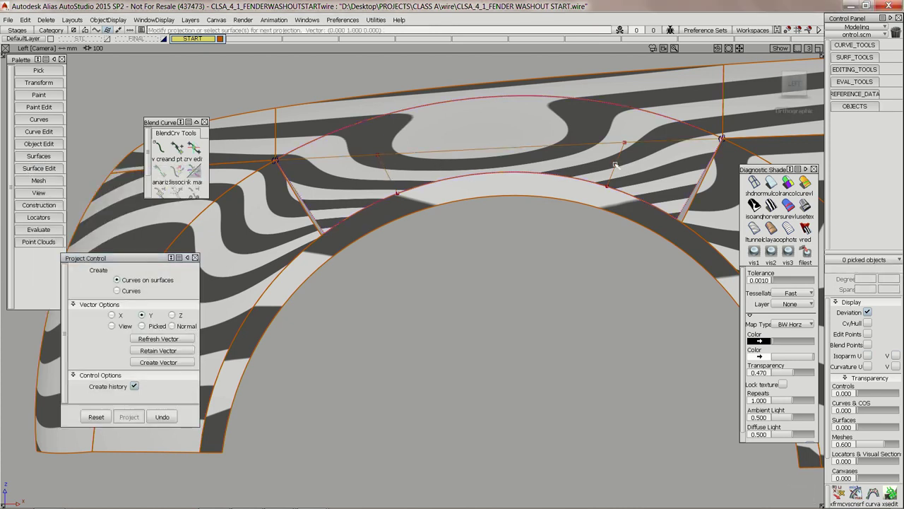
Step: Create a new layer L2 for the construction curves above the wheel arch
alt+shift+drag(464, 216, 534, 220)
alt+shift+right_drag(534, 219, 418, 218)
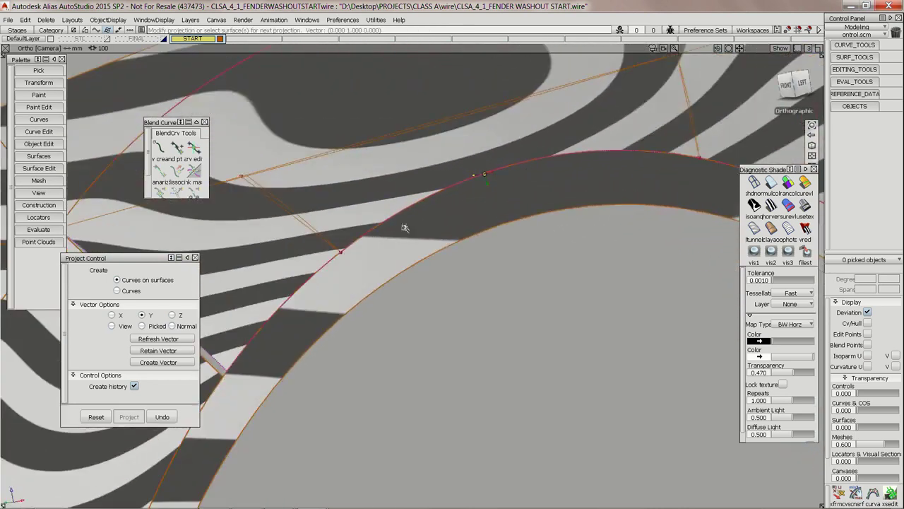
alt+shift+middle_drag(417, 219, 464, 228)
alt+shift+drag(464, 228, 553, 246)
alt+shift+right_drag(597, 181, 541, 224)
alt+shift+middle_drag(542, 224, 510, 293)
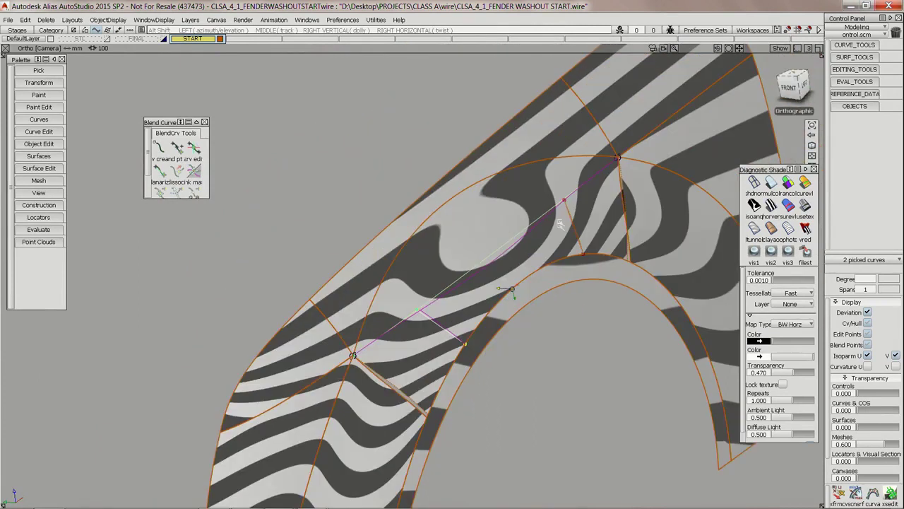
click(569, 213)
click(190, 20)
click(192, 30)
click(248, 41)
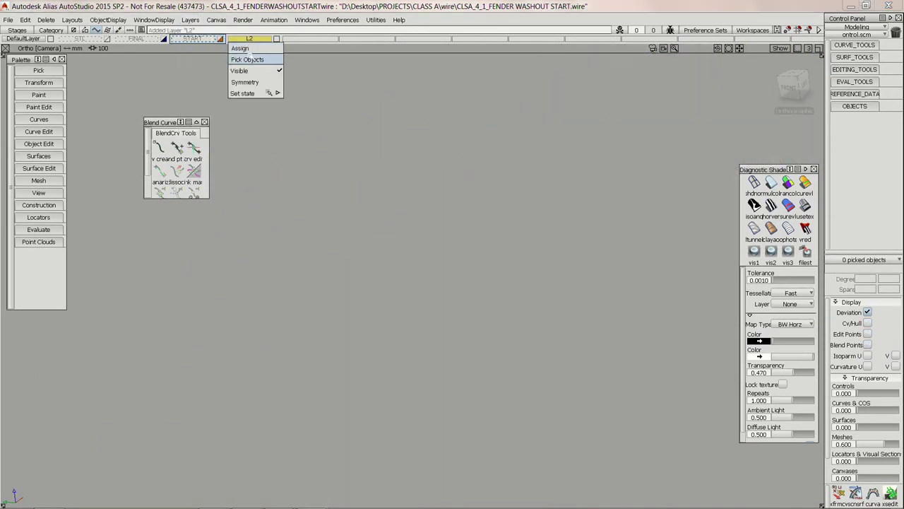
Step: Assign the blend curve and straight construction curves to L2, make START the active layer, and hide L2
click(241, 47)
click(221, 39)
drag(397, 174, 547, 337)
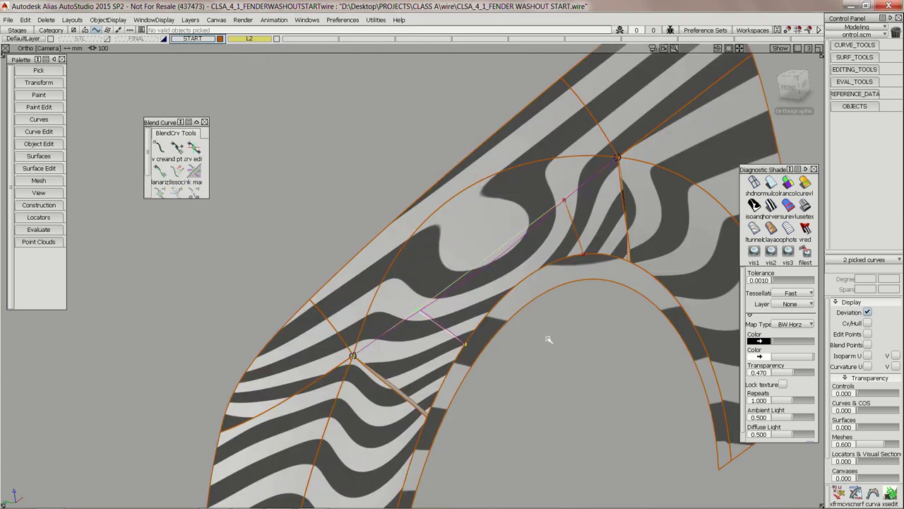
right_click(249, 39)
click(253, 47)
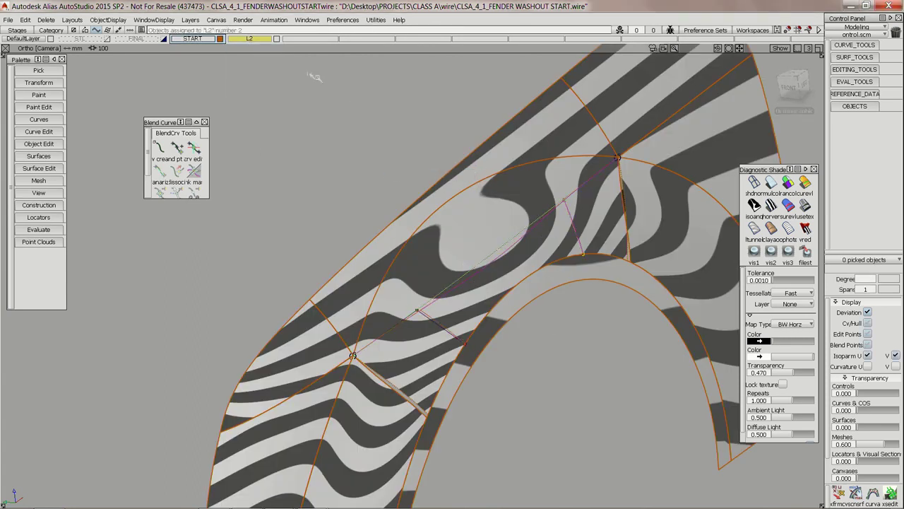
click(201, 39)
click(277, 39)
Step: Section the long feature-line curve on surface at the two short ones, using Segment mode with the Geometry criterion
alt+shift+drag(449, 218, 178, 223)
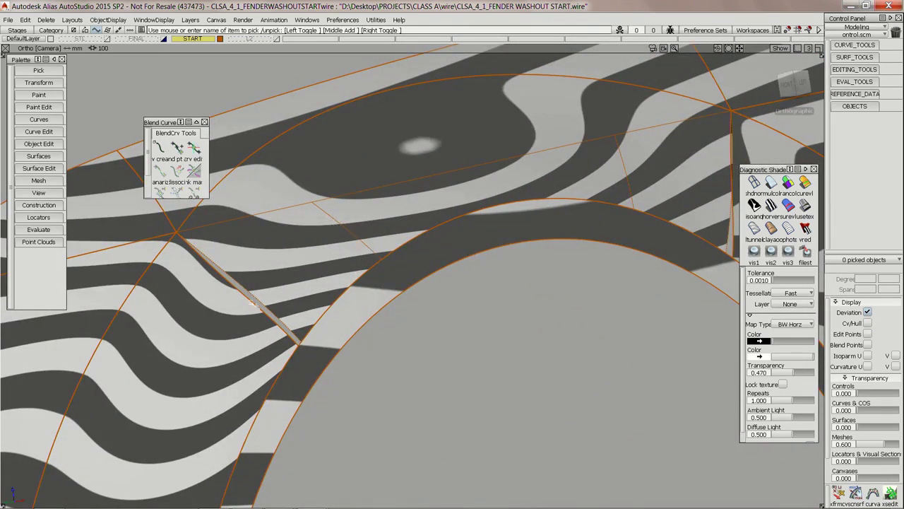
mouse_move(349, 180)
ctrl+shift+mouse_down()
mouse_move(342, 197)
mouse_move(340, 186)
ctrl+shift+mouse_up()
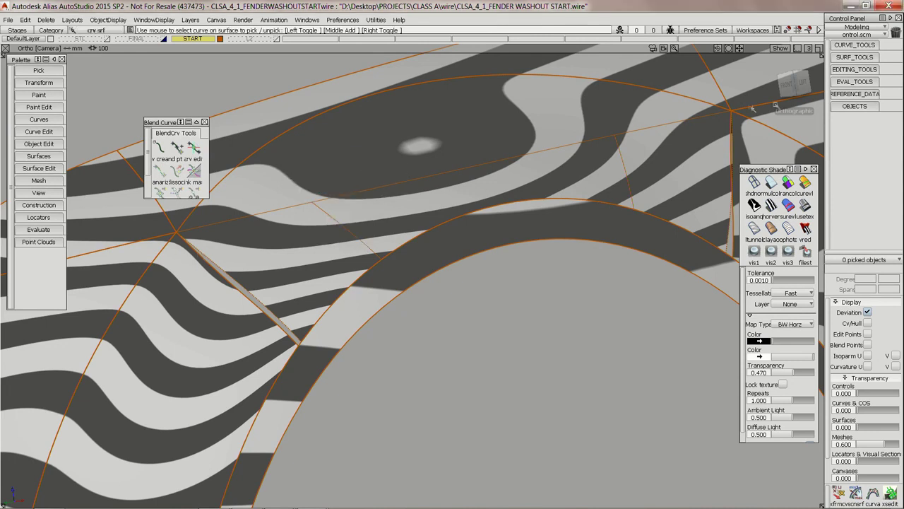
click(865, 70)
click(841, 47)
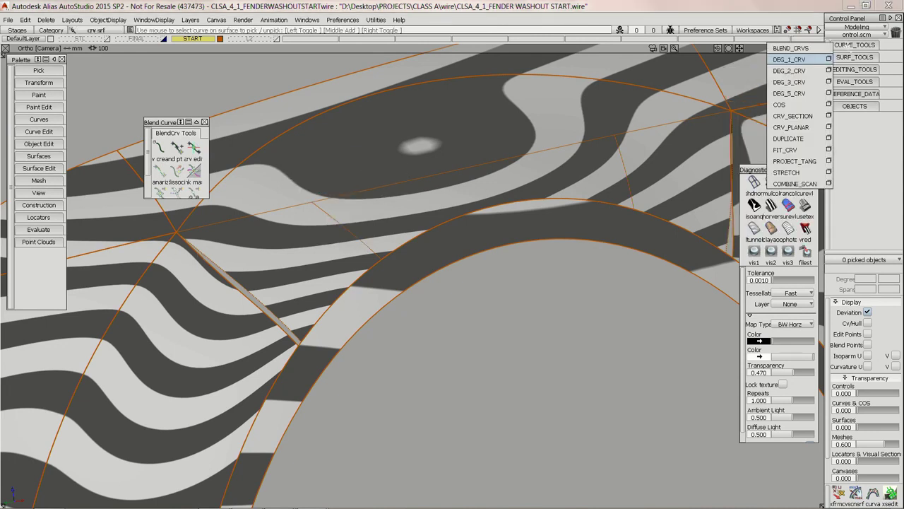
double_click(804, 116)
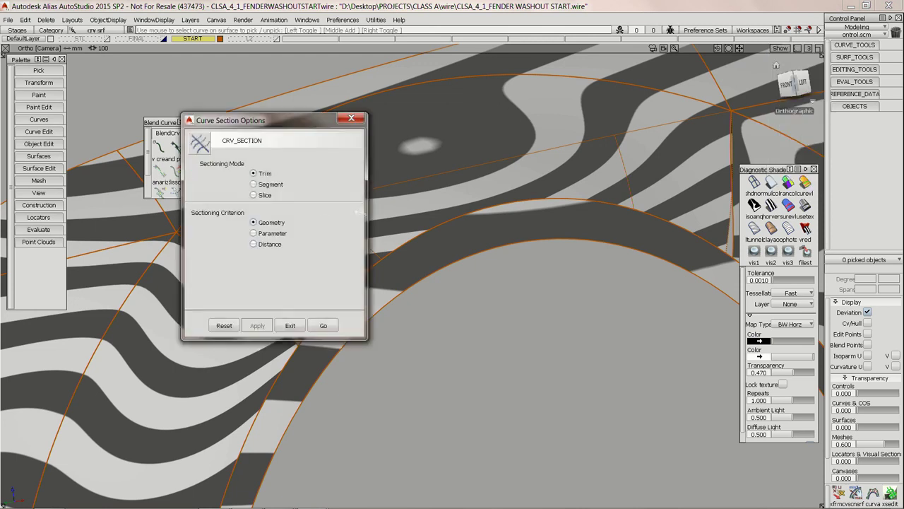
click(253, 183)
click(323, 325)
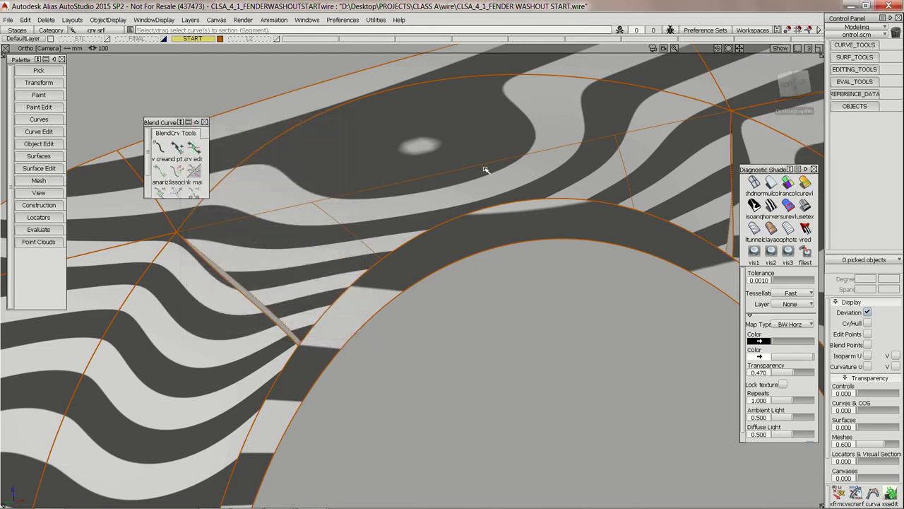
click(484, 167)
click(408, 286)
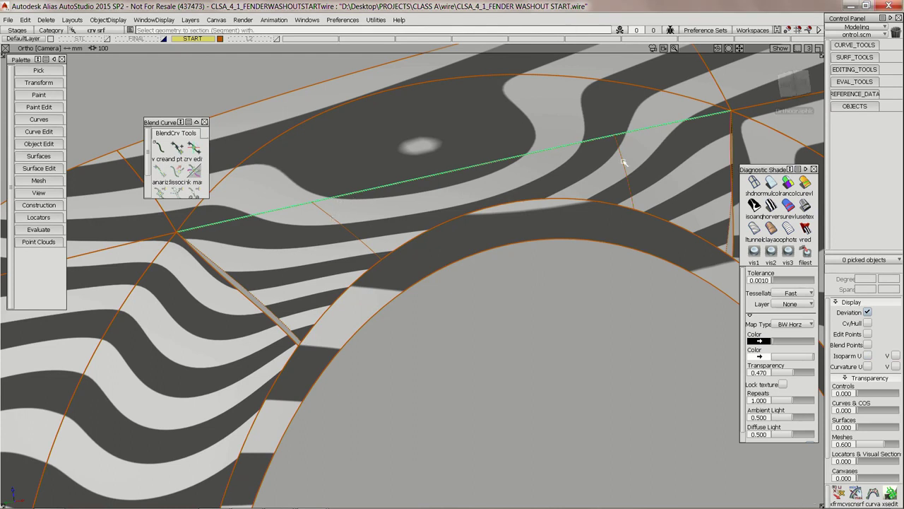
Step: Delete the middle segment of the feature-line curve on surface between the two short curves
ctrl+shift+drag(578, 98, 545, 150)
click(562, 147)
key(Delete)
key(Return)
Step: Create a Square surface from the four curve-on-surface and edge boundaries enclosing the washout area at the front end of the wheel arch
alt+shift+drag(566, 182, 582, 192)
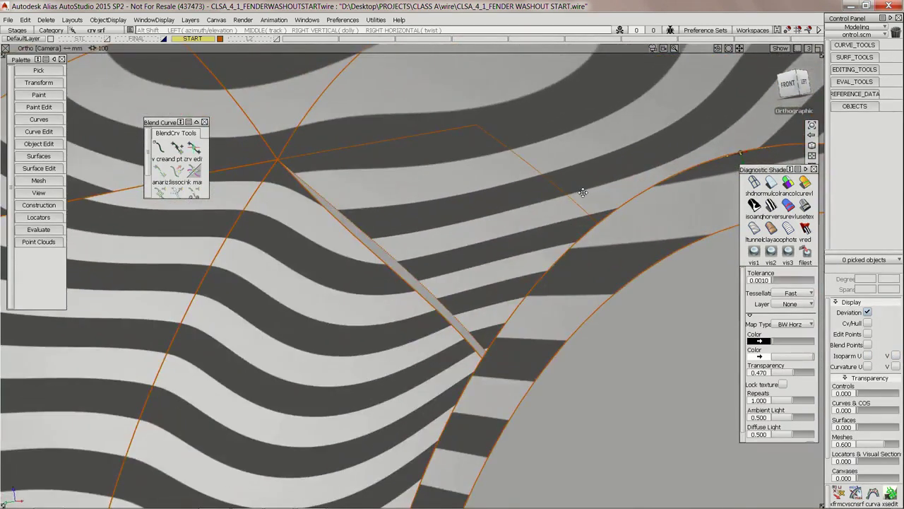
drag(35, 156, 71, 272)
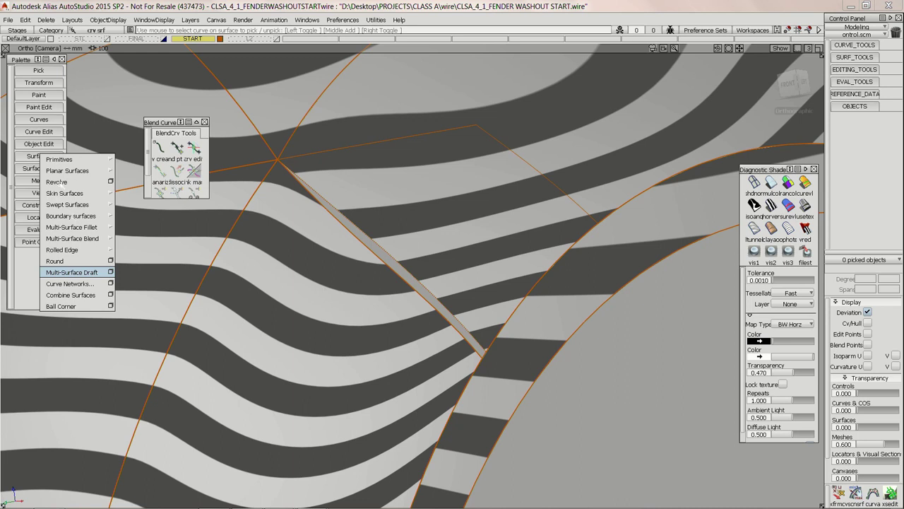
mouse_move(99, 215)
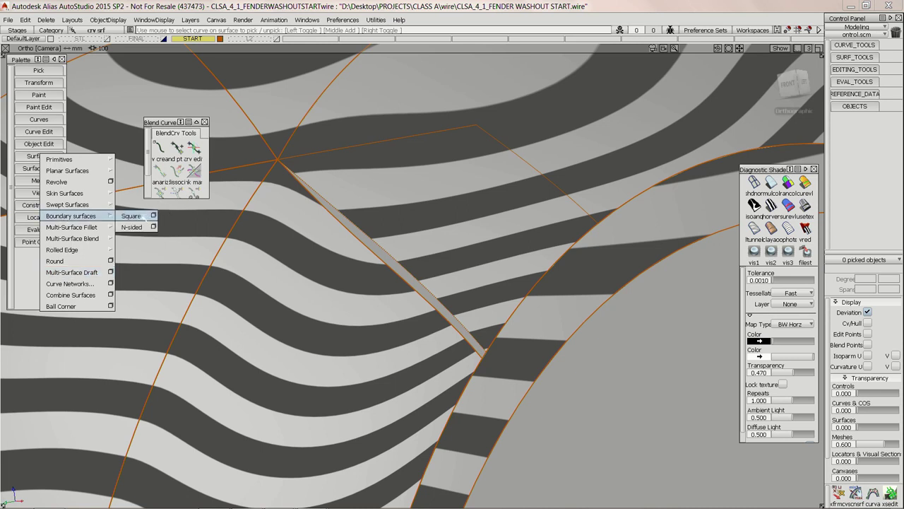
click(145, 214)
click(310, 188)
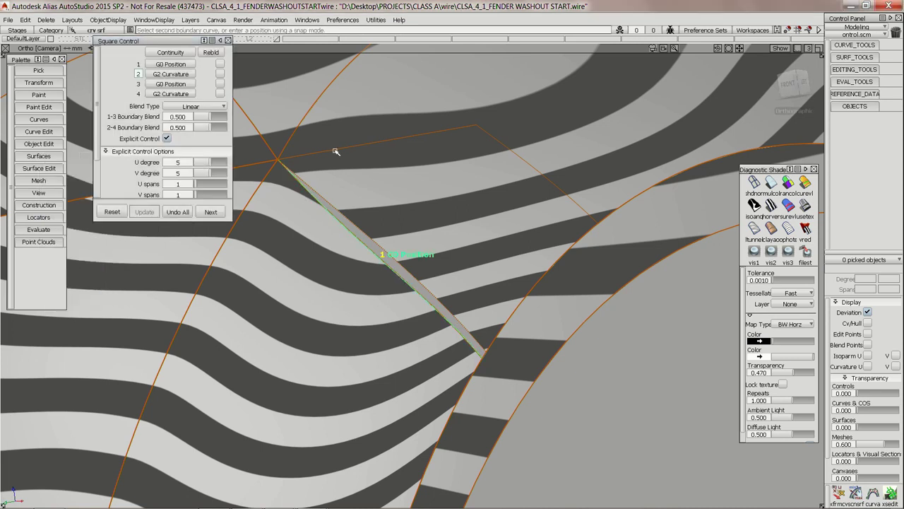
click(337, 150)
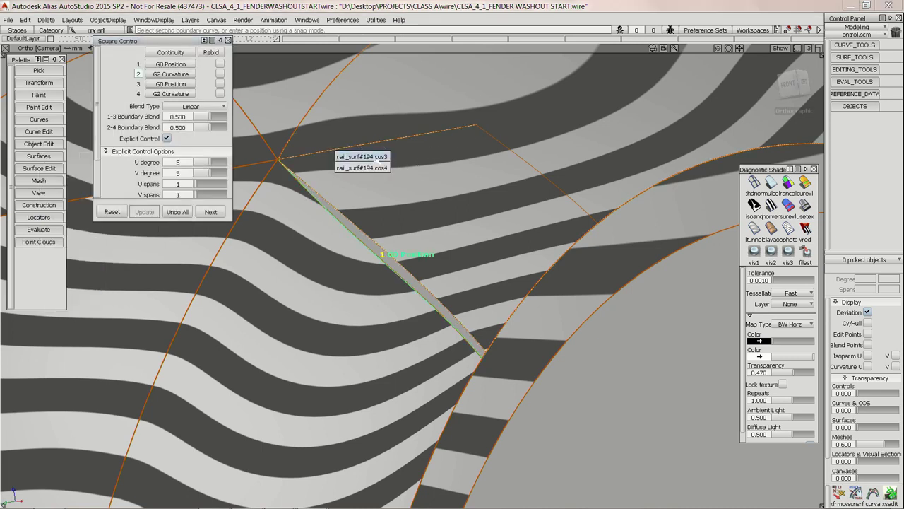
click(376, 161)
click(541, 185)
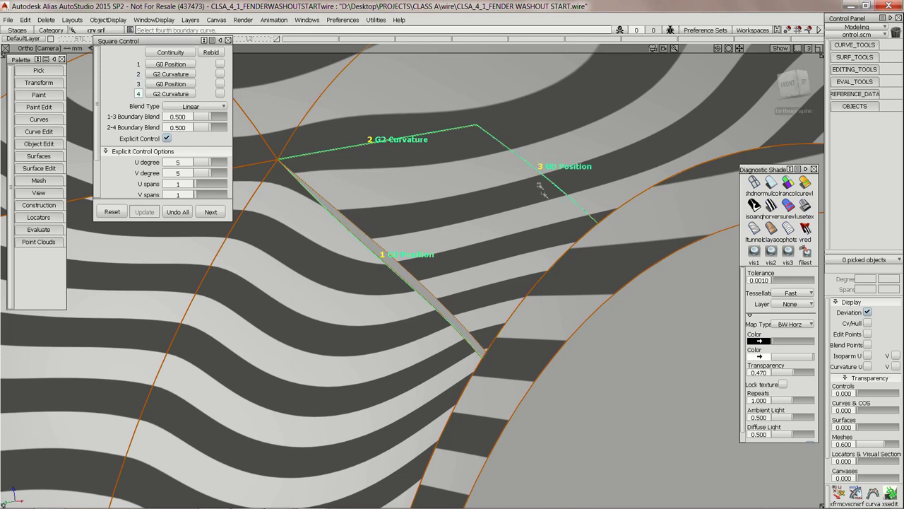
click(540, 272)
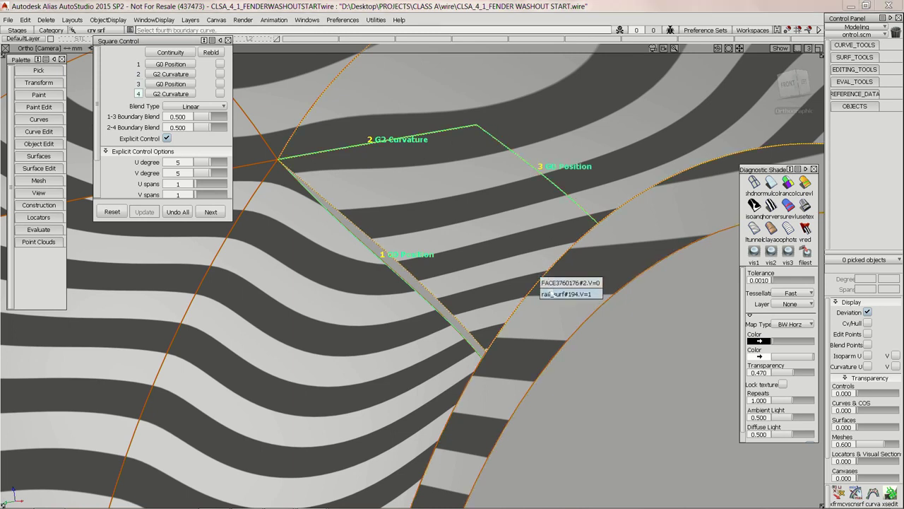
click(565, 294)
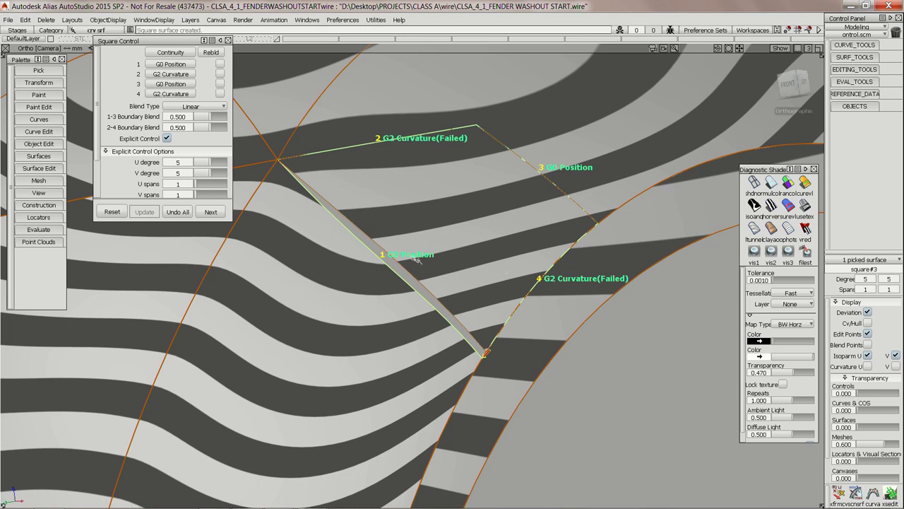
Step: Set all four boundaries of the square surface to G0 Position and display its CVs and hulls
click(171, 55)
click(172, 74)
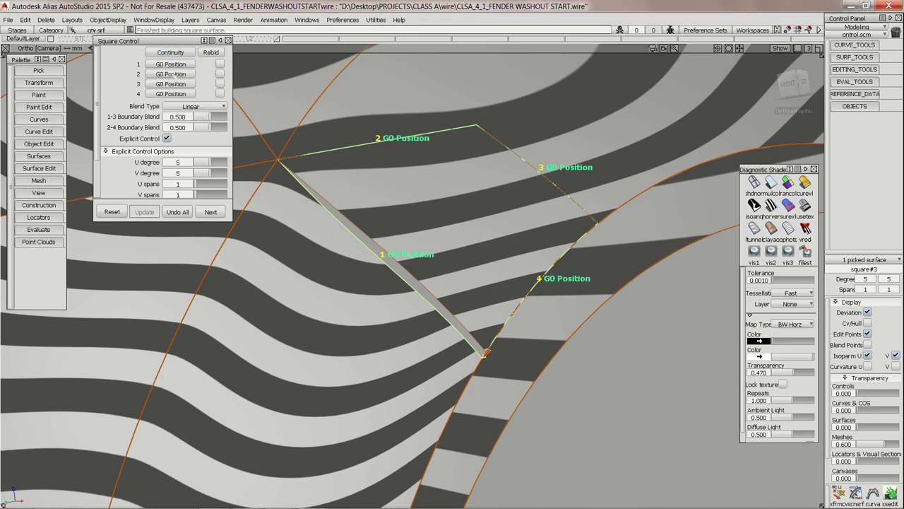
click(867, 323)
alt+shift+drag(575, 277, 622, 286)
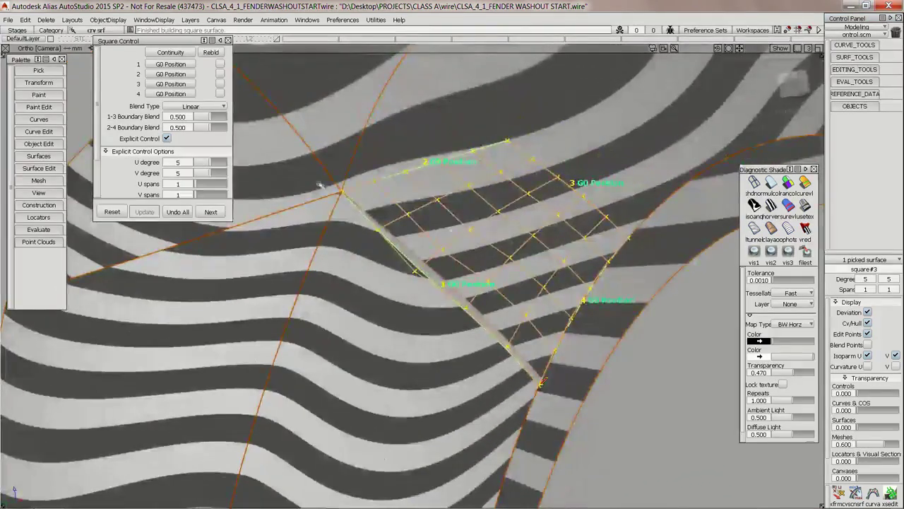
Step: Set boundaries 1 and 3 of the square surface to G2 Curvature, keeping Explicit Control on with degree 5 and single spans
click(167, 139)
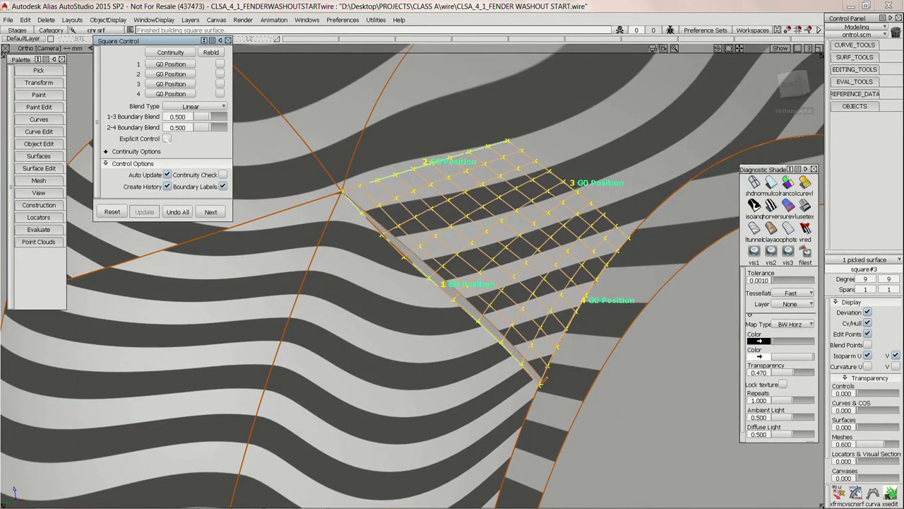
click(175, 65)
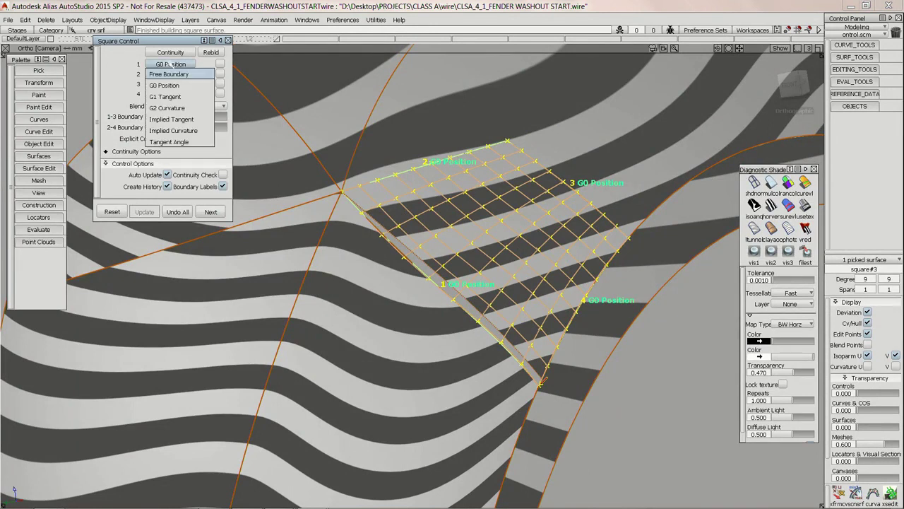
click(170, 107)
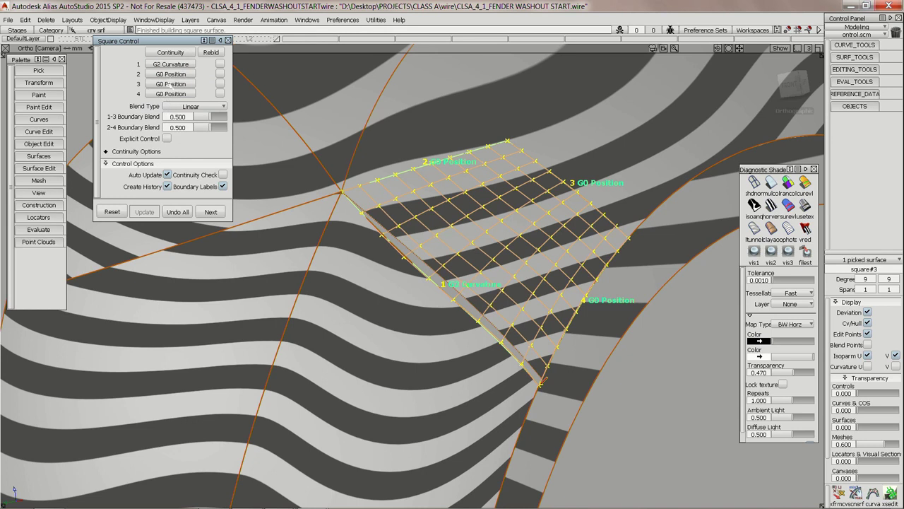
click(170, 83)
click(164, 127)
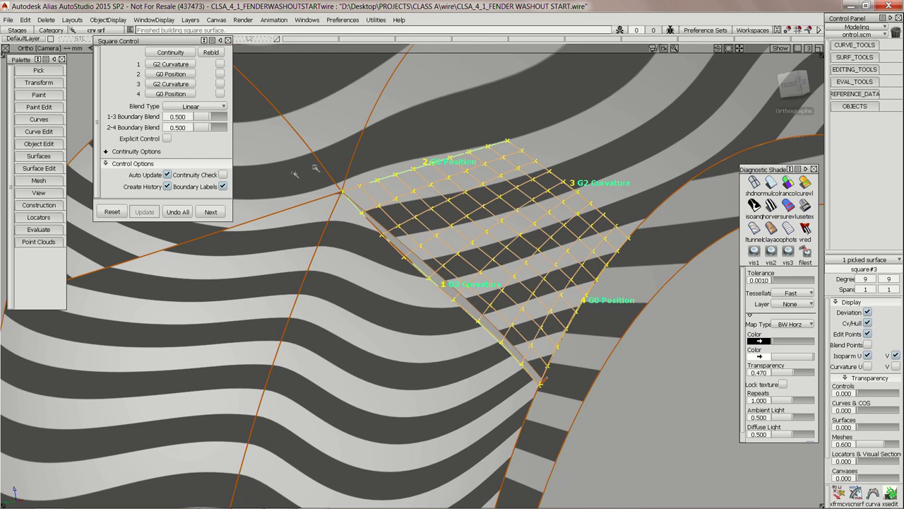
click(166, 139)
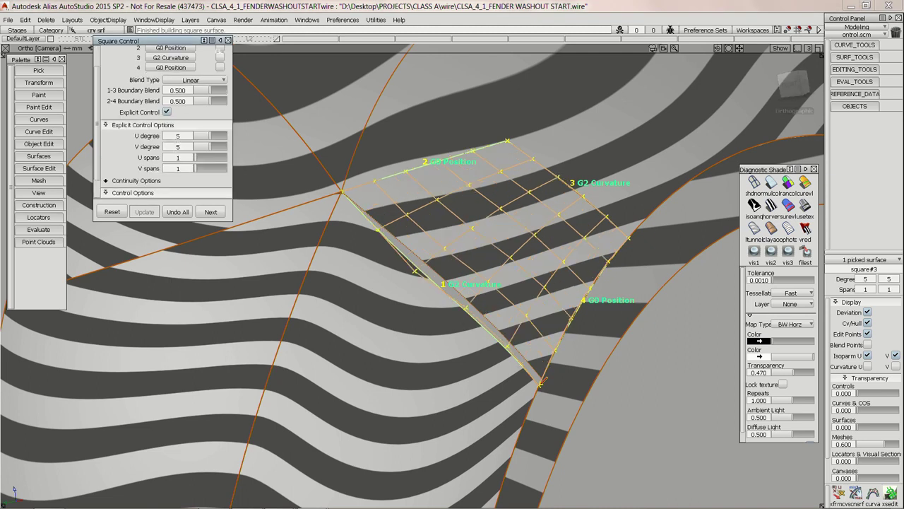
click(228, 41)
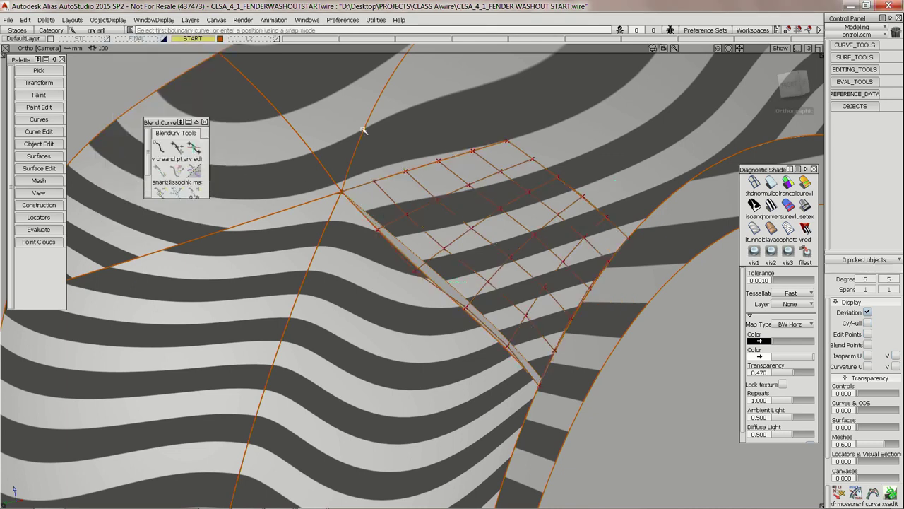
Step: Trim away the original fender surface regions lying under the new square surface
click(51, 144)
click(30, 156)
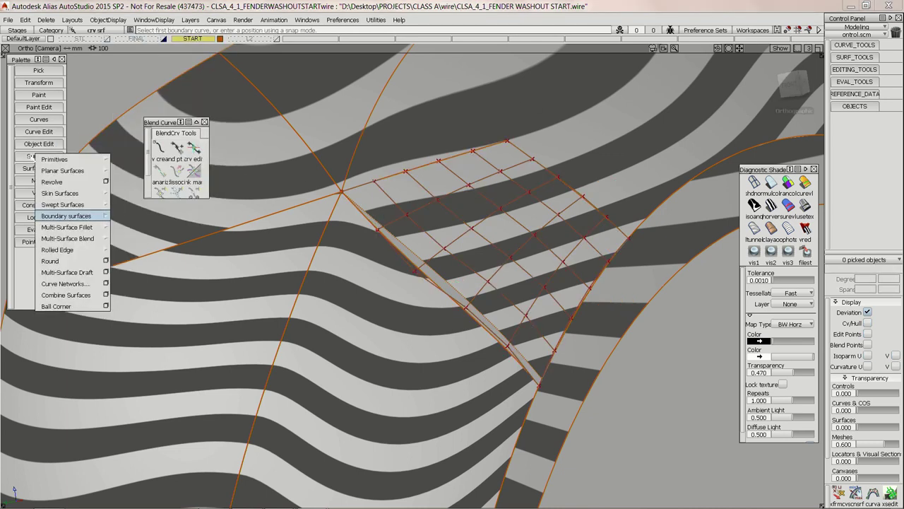
click(35, 168)
mouse_move(70, 182)
click(135, 181)
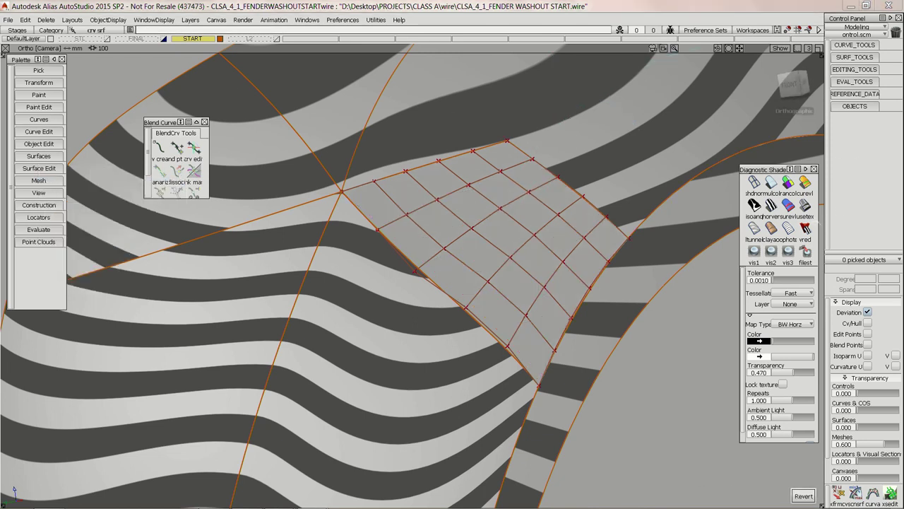
Step: Examine the zebra reflections across the new washout surface and its neighbours with the model lines hidden
click(771, 206)
mouse_move(605, 233)
alt+shift+mouse_down()
mouse_move(572, 232)
mouse_move(577, 216)
mouse_move(598, 212)
mouse_move(602, 223)
alt+shift+mouse_up()
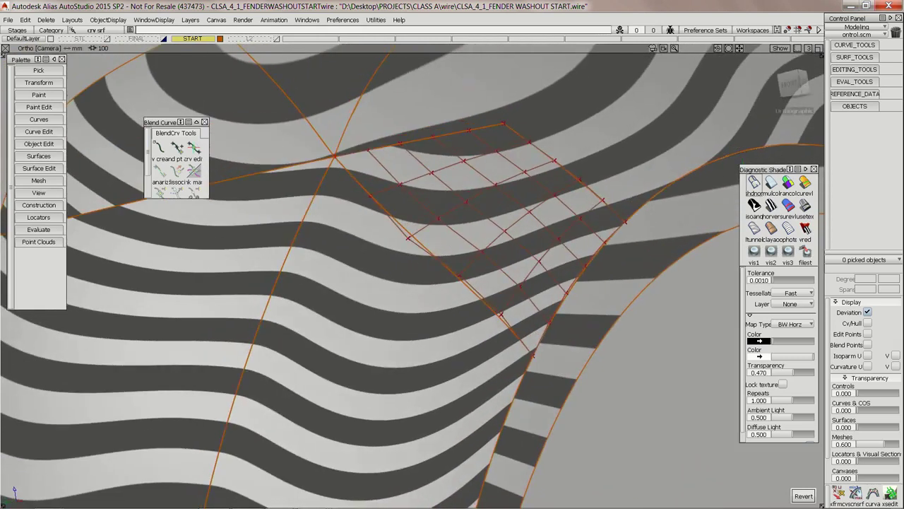
click(780, 48)
click(777, 81)
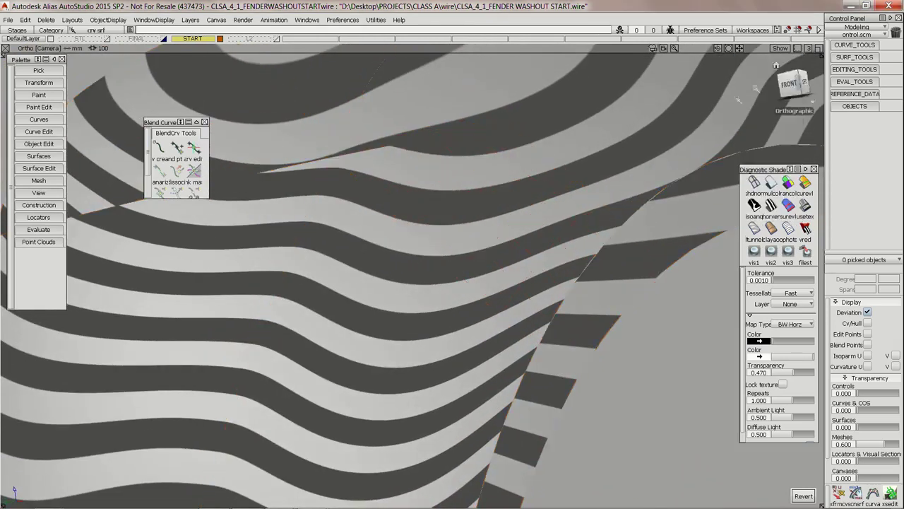
mouse_move(478, 139)
alt+shift+mouse_down()
mouse_move(505, 154)
mouse_move(343, 178)
mouse_move(395, 147)
alt+shift+mouse_up()
alt+shift+drag(454, 156, 497, 146)
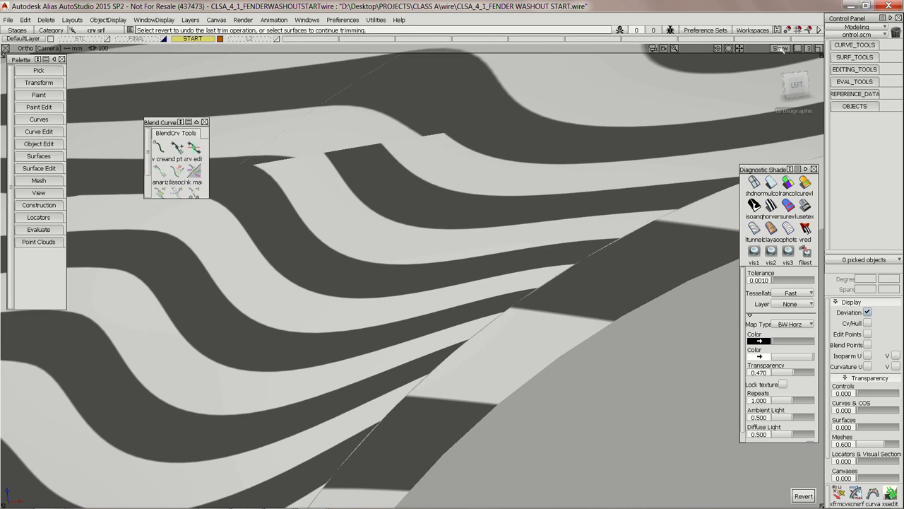
alt+shift+drag(482, 205, 695, 157)
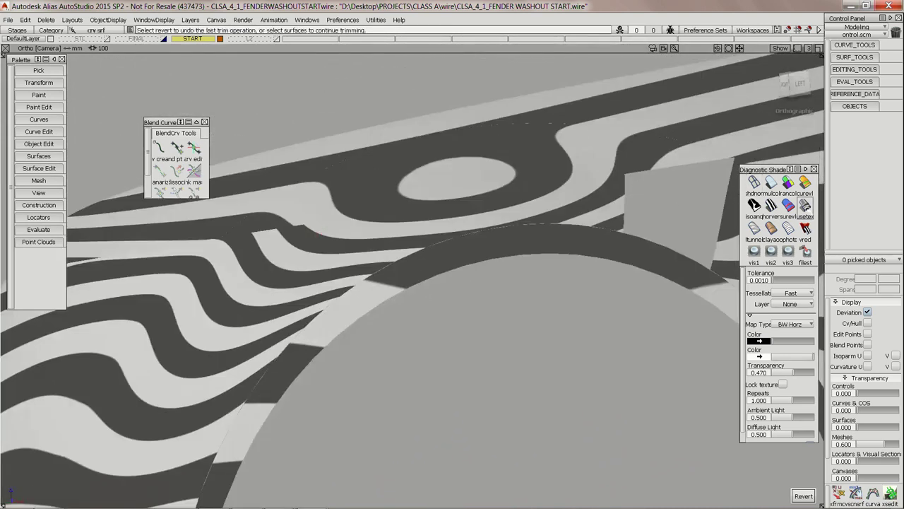
Step: Inspect the fender with Shade-Sky shading and show the STL layer to compare the surfaces with the scan
click(806, 206)
mouse_move(452, 202)
alt+shift+mouse_down()
mouse_move(324, 232)
mouse_move(373, 244)
mouse_move(428, 224)
mouse_move(410, 236)
alt+shift+mouse_up()
alt+shift+middle_drag(424, 229, 581, 197)
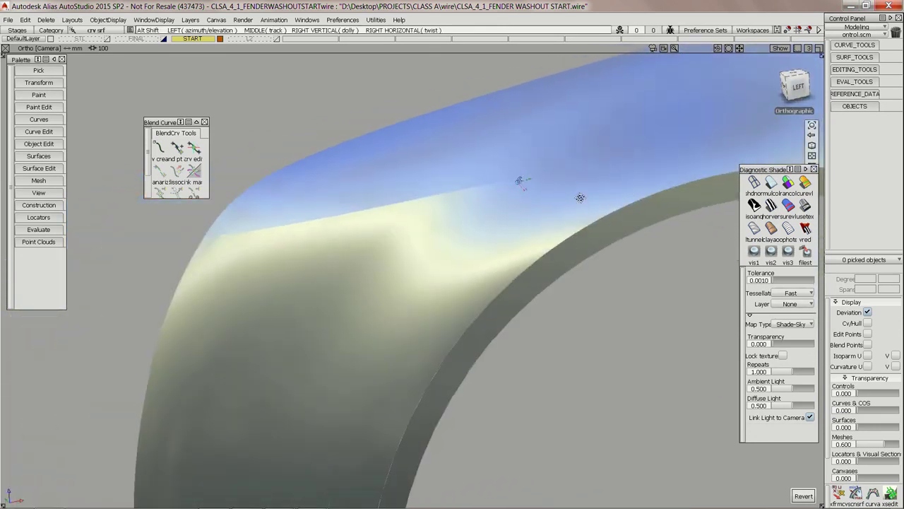
click(107, 39)
alt+shift+drag(380, 175, 550, 242)
alt+shift+drag(521, 182, 537, 182)
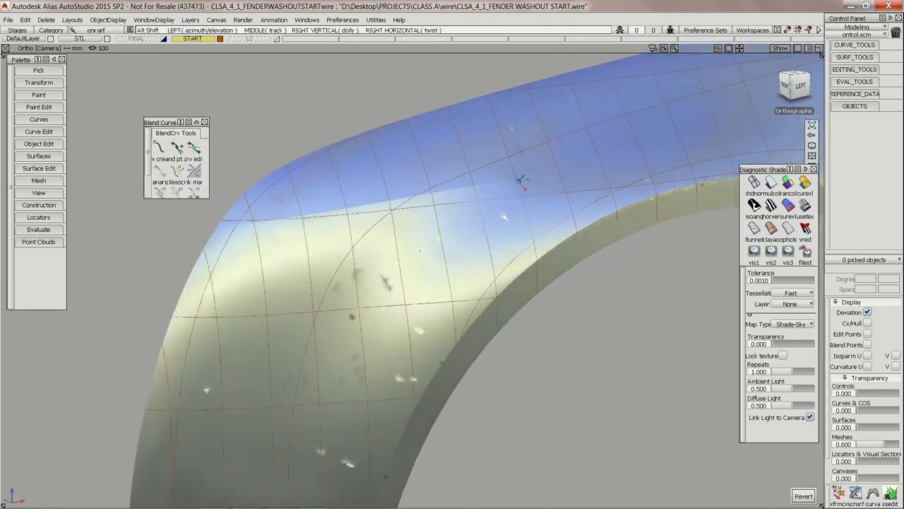
Step: Evaluate the fender with principal-maximum curvature shading and hide the STL layer
click(805, 182)
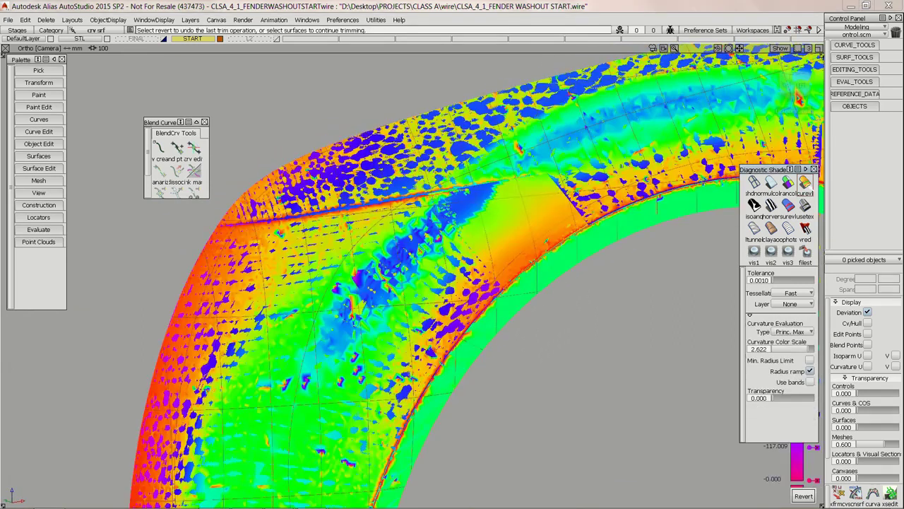
click(108, 39)
alt+shift+drag(555, 208, 533, 199)
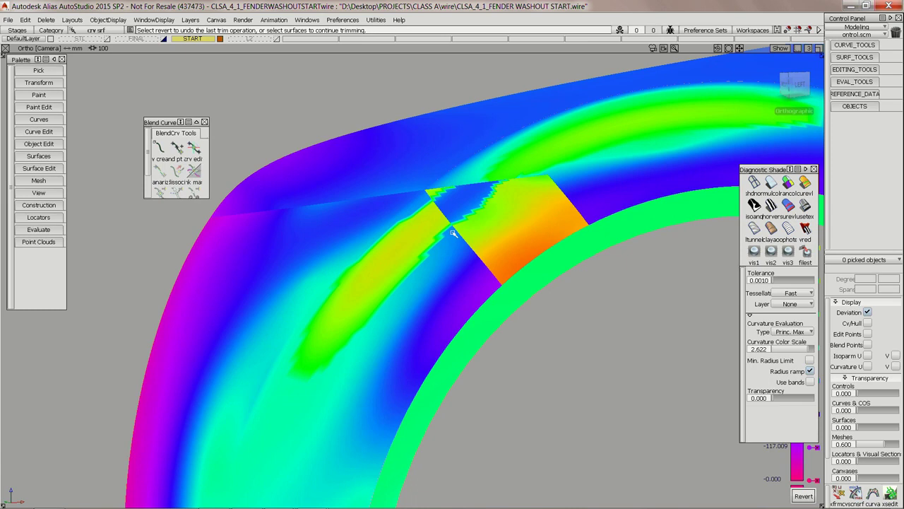
Step: Set the surface orientation so that the normals of all fender surfaces around the wheel arch face the same way
click(43, 172)
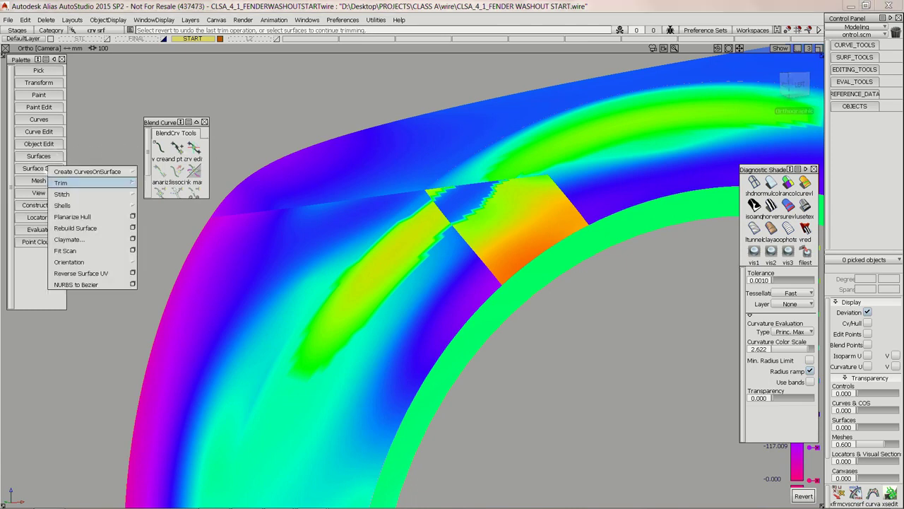
click(171, 261)
click(528, 270)
click(357, 177)
click(311, 230)
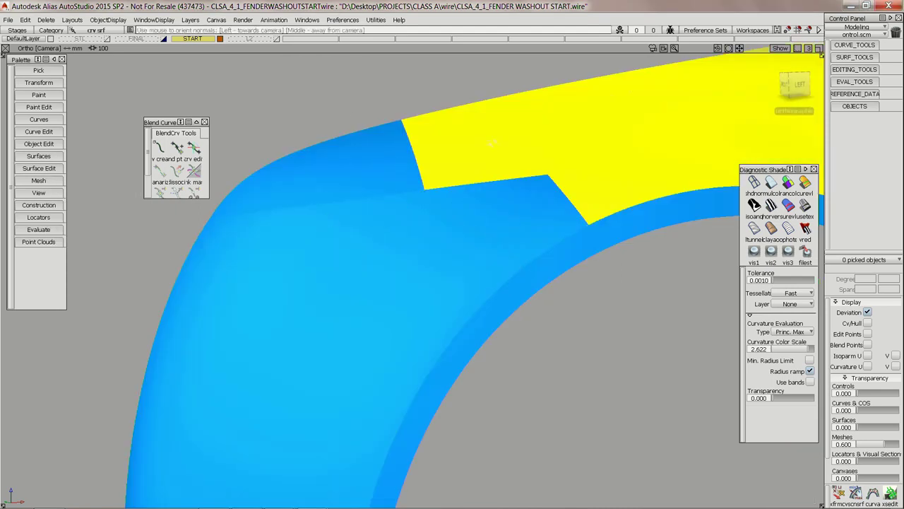
click(502, 133)
click(647, 165)
ctrl+shift+drag(593, 212, 592, 176)
ctrl+shift+drag(580, 115, 576, 156)
mouse_move(519, 178)
alt+shift+mouse_down()
mouse_move(551, 206)
mouse_move(679, 192)
mouse_move(640, 178)
mouse_move(523, 184)
alt+shift+mouse_up()
alt+shift+right_drag(523, 184, 522, 216)
alt+shift+drag(522, 216, 650, 207)
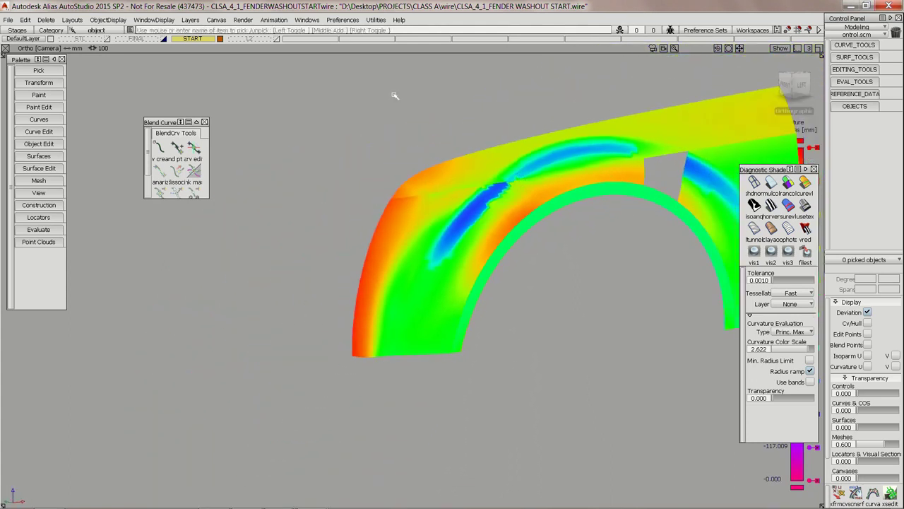
key(alt+Tab)
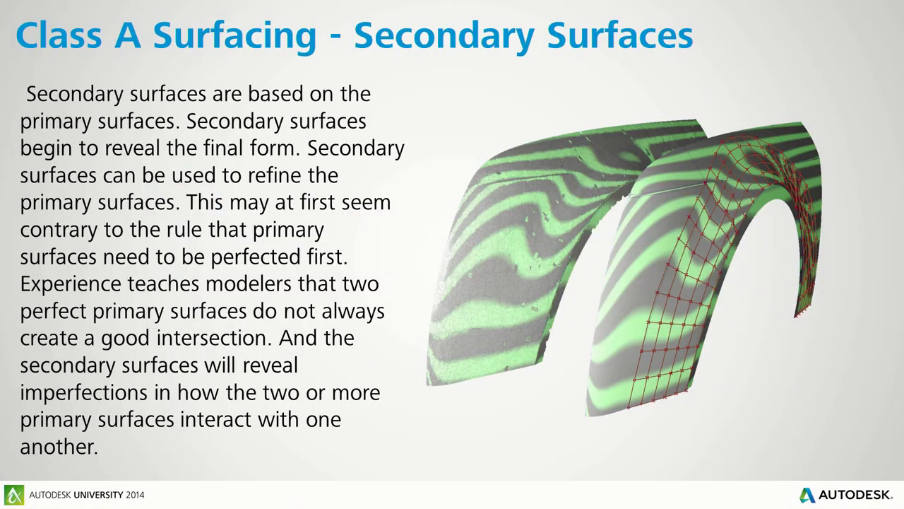
key(Right)
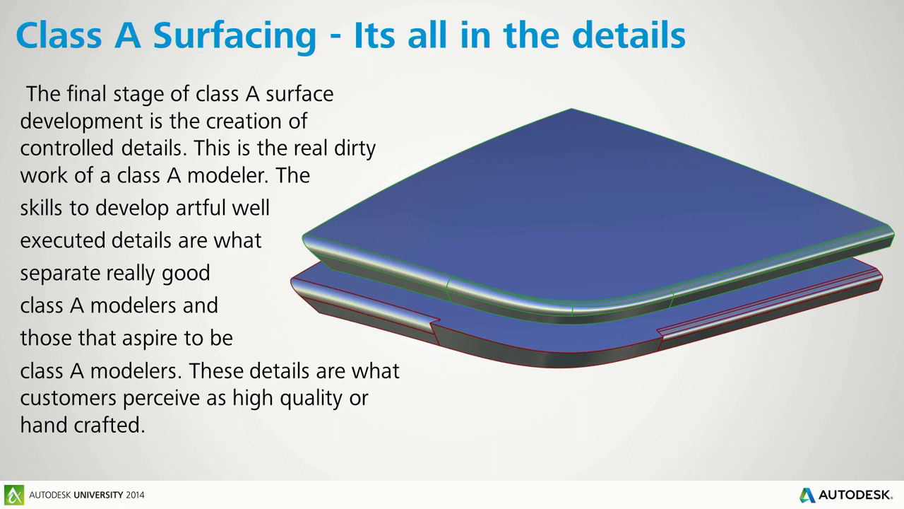
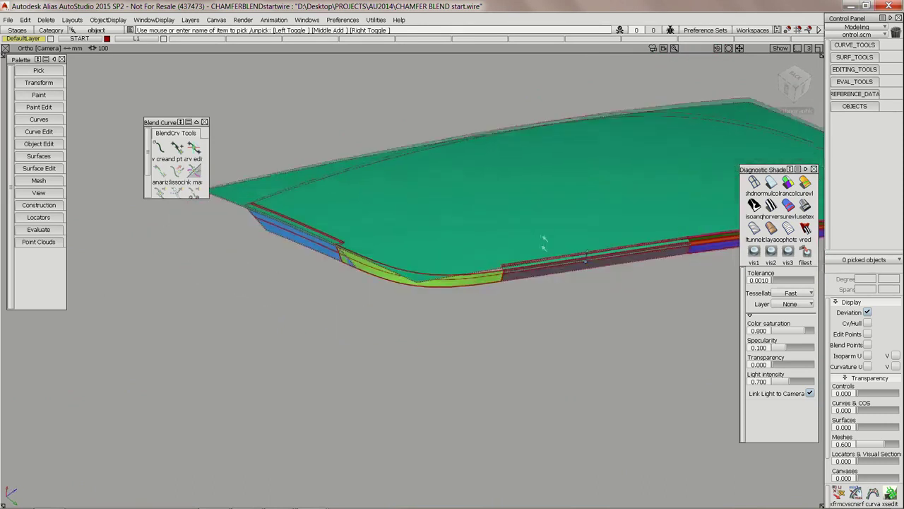
Step: Turn off the diagnostic shading and examine the chamfer profile lines and surface ends in wireframe
alt+shift+right_drag(553, 273, 560, 147)
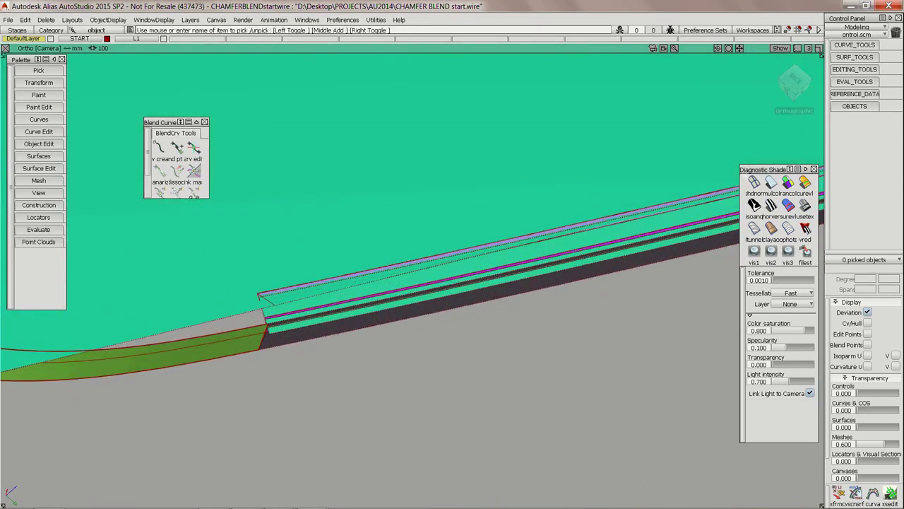
click(754, 183)
alt+shift+drag(309, 303, 329, 204)
alt+shift+right_drag(329, 204, 384, 304)
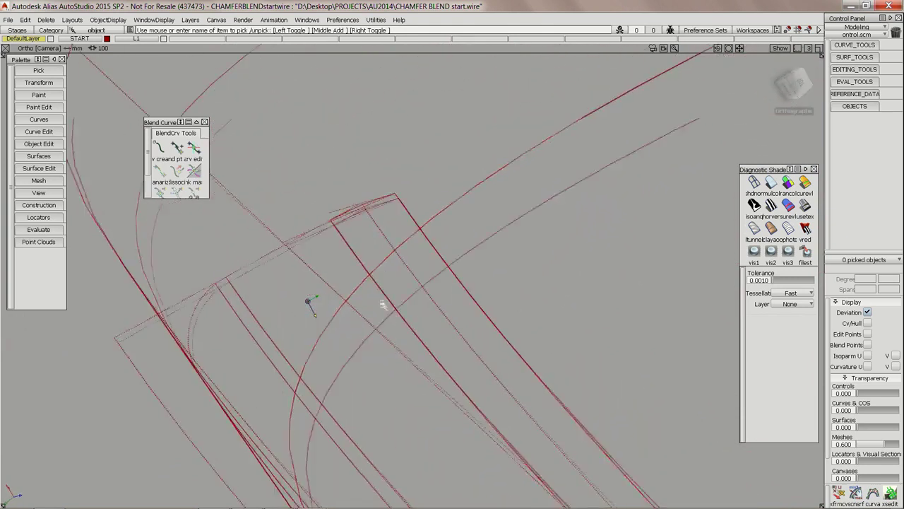
alt+shift+drag(384, 305, 373, 291)
alt+shift+middle_drag(300, 267, 346, 246)
ctrl+shift+drag(336, 238, 359, 238)
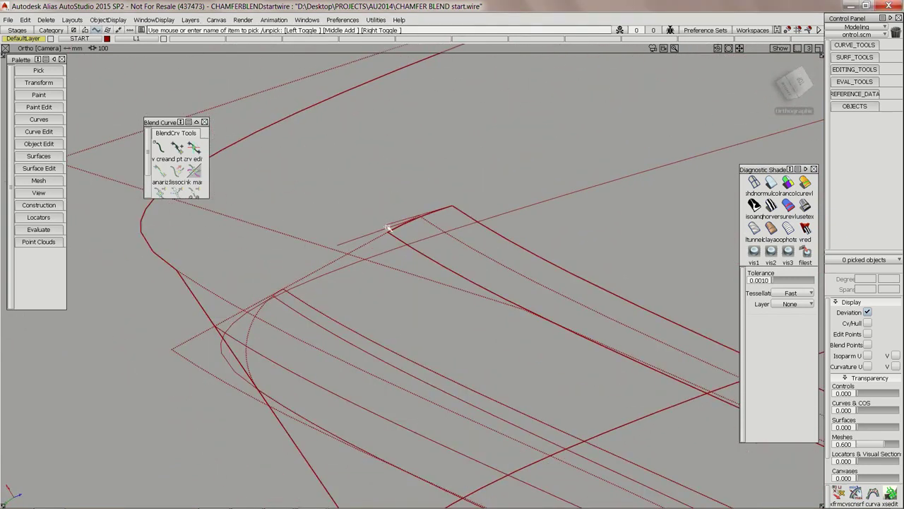
alt+shift+drag(370, 265, 570, 250)
click(363, 240)
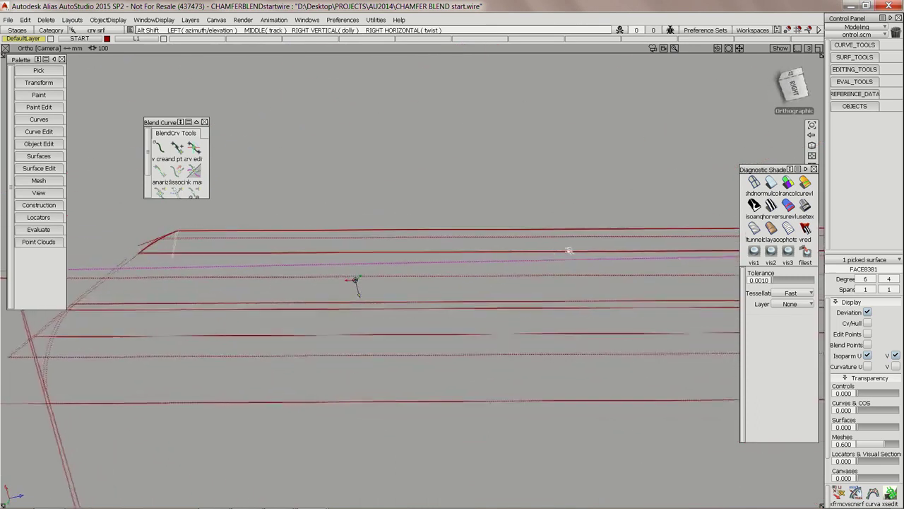
alt+shift+middle_drag(527, 261, 621, 274)
ctrl+shift+drag(499, 271, 417, 233)
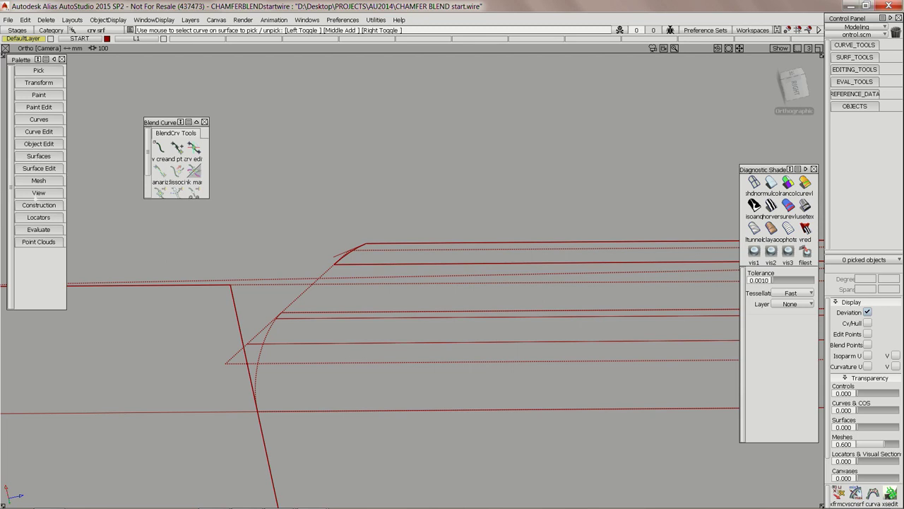
Step: Create a reference plane centred on the chamfer end's upper corner, through the tangent line's end and the lower chamfer corner
click(31, 205)
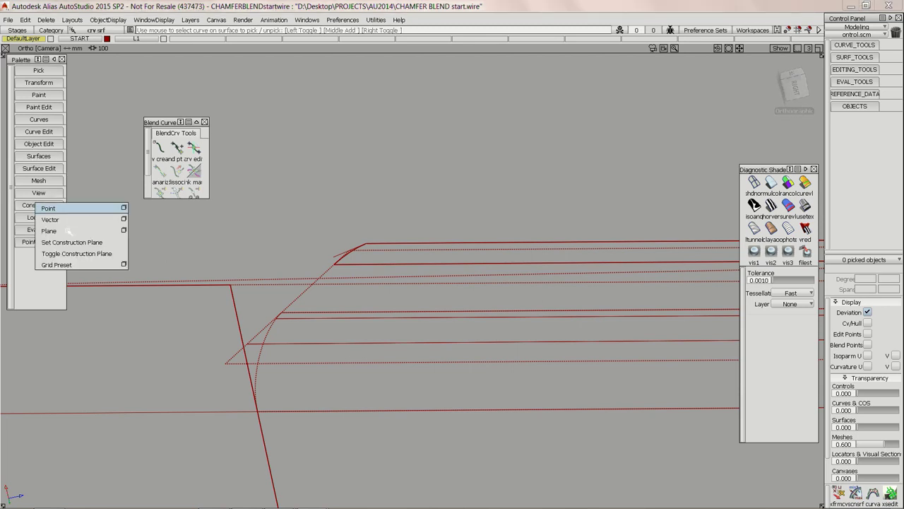
click(50, 231)
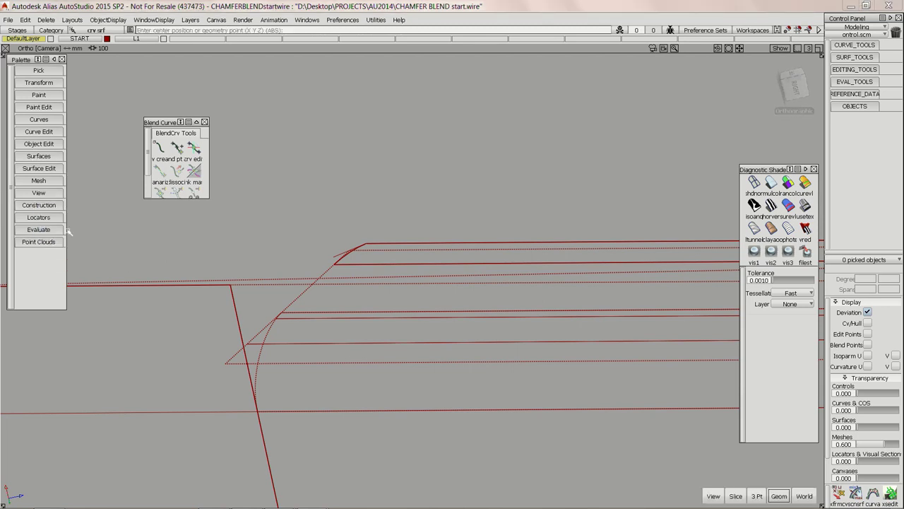
click(779, 496)
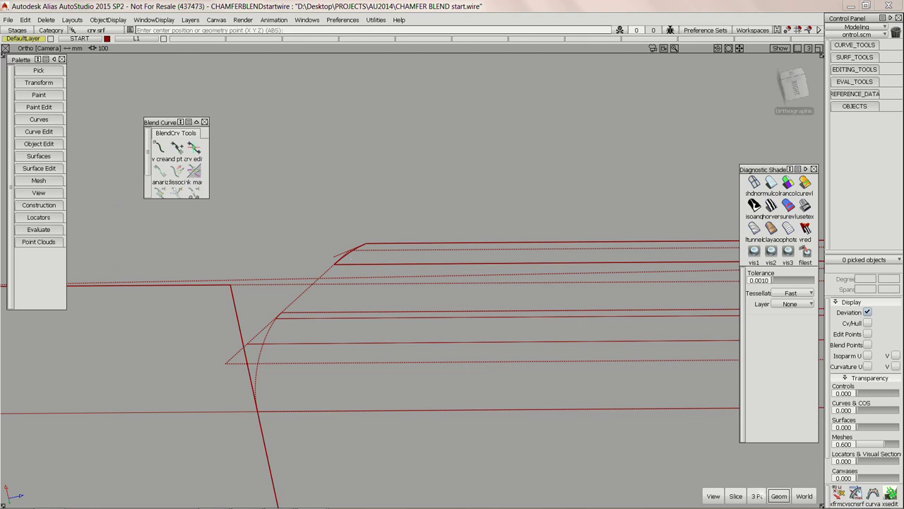
alt+shift+drag(462, 299, 456, 216)
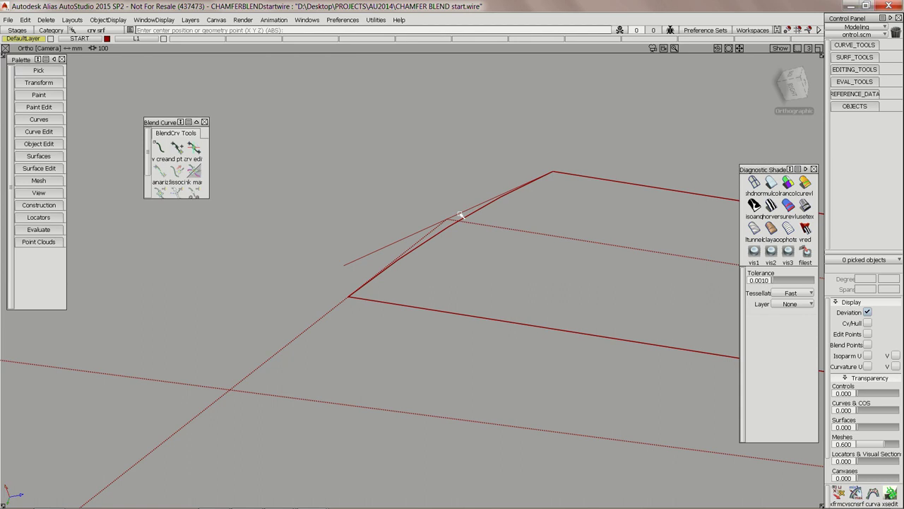
drag(459, 215, 553, 171)
drag(369, 253, 342, 267)
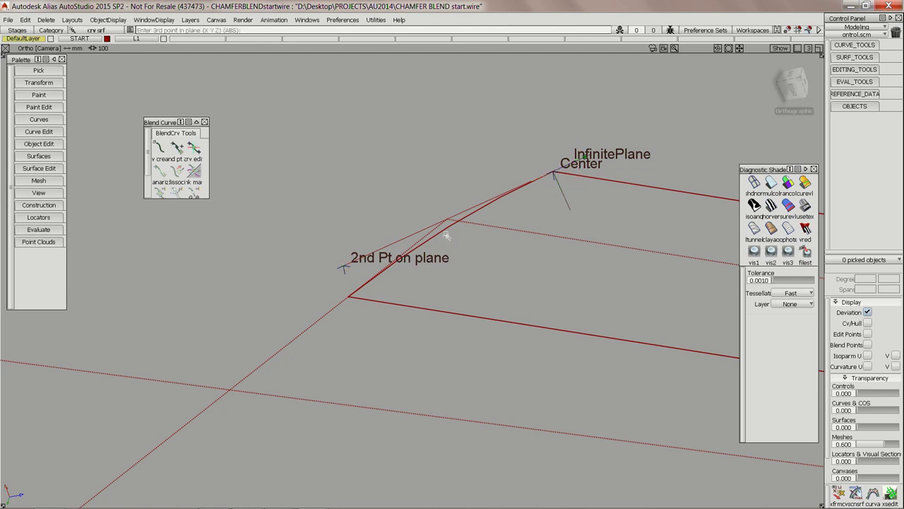
mouse_move(472, 217)
mouse_down()
mouse_move(419, 276)
mouse_move(346, 296)
mouse_up()
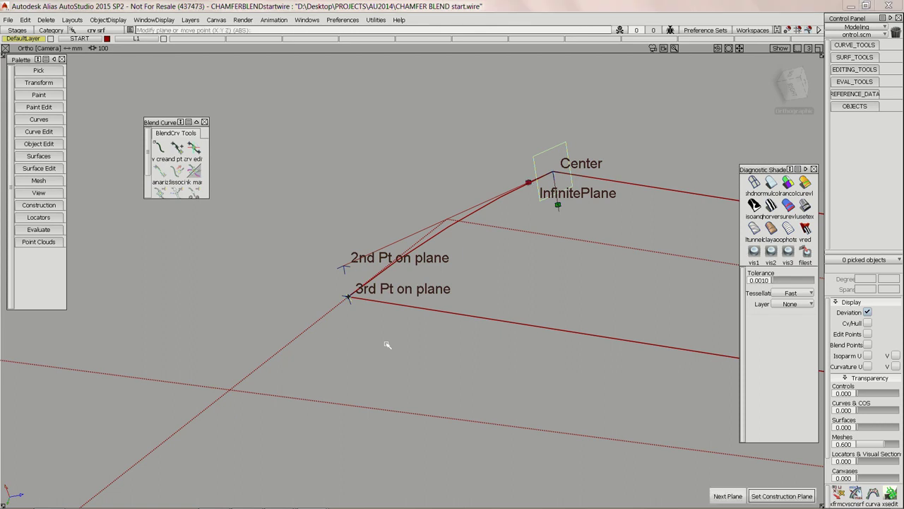
click(781, 496)
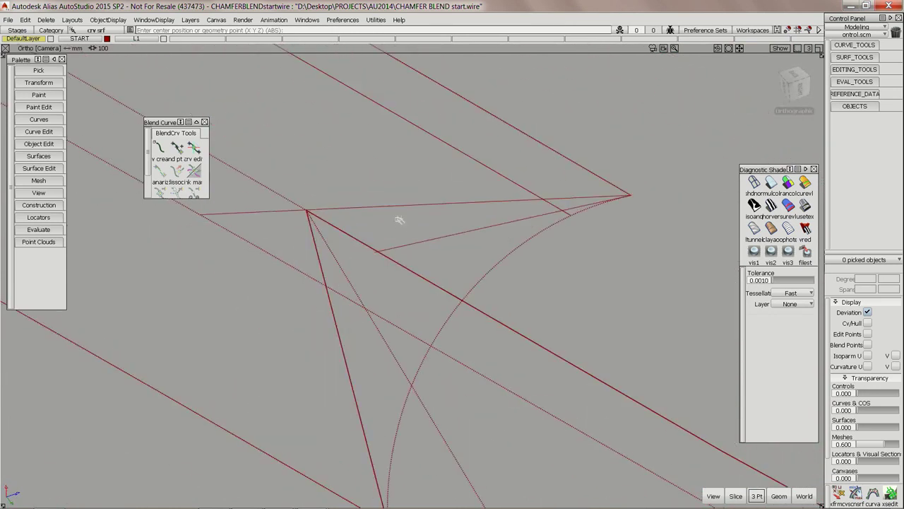
Step: Create a second three-point reference plane centred on the opposite section's corner, through the tangent line's end and a point on the arc
click(629, 196)
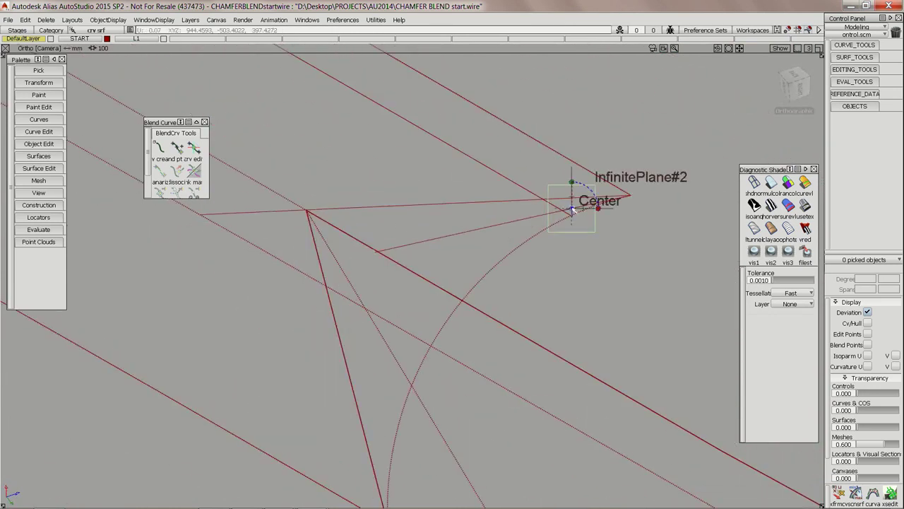
click(469, 231)
click(520, 244)
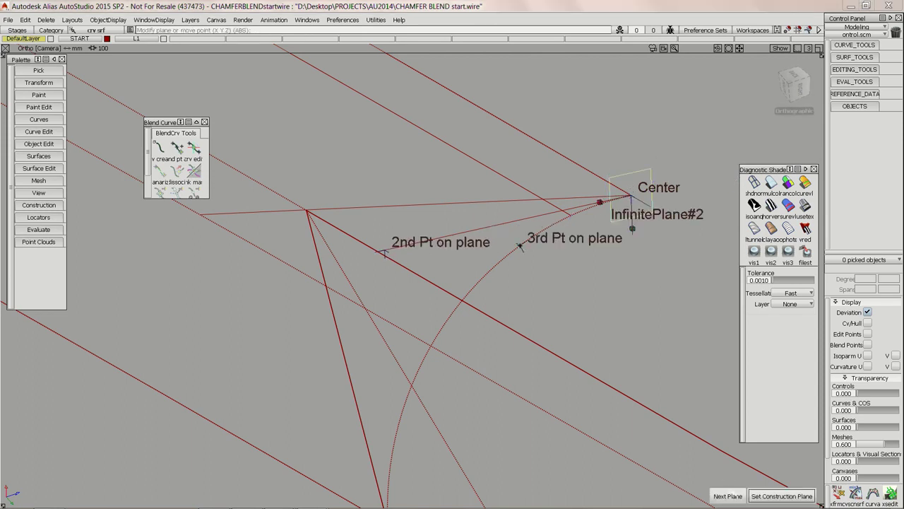
click(728, 495)
Step: Duplicate the straight chamfer profile line beside the first reference plane as a new curve
mouse_move(588, 155)
alt+shift+right_down()
mouse_move(551, 257)
mouse_move(541, 232)
alt+shift+right_up()
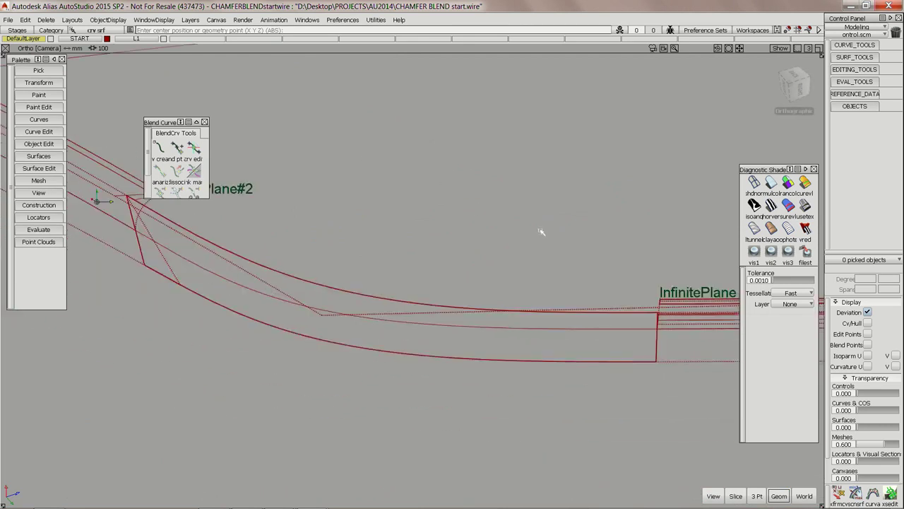
alt+shift+middle_drag(541, 233, 424, 227)
click(569, 308)
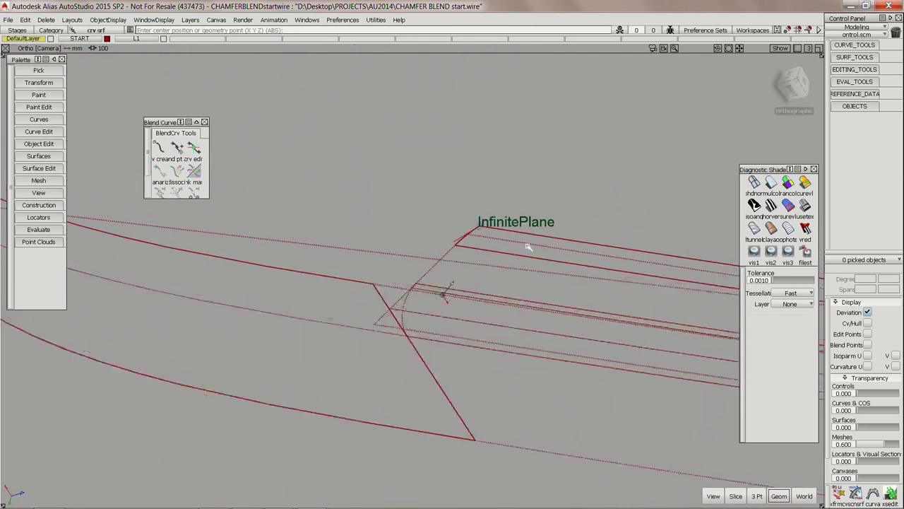
click(30, 133)
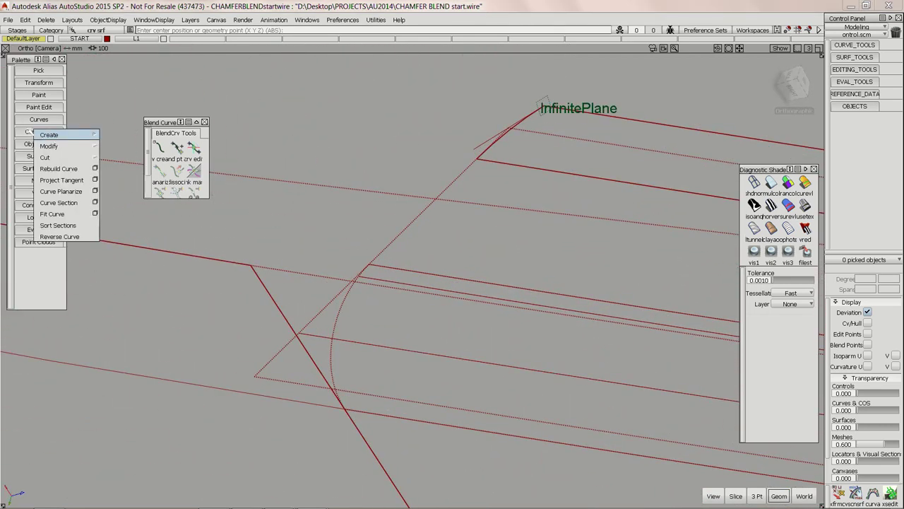
mouse_move(49, 134)
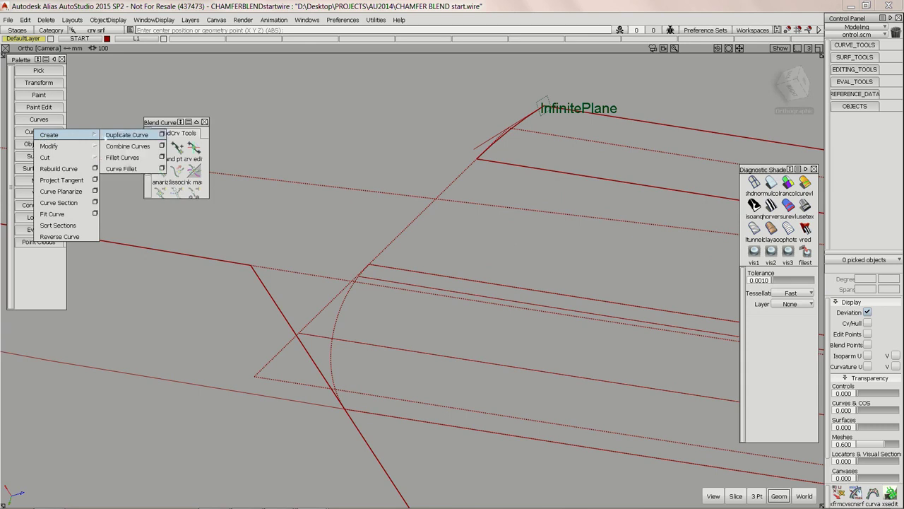
click(191, 134)
click(417, 219)
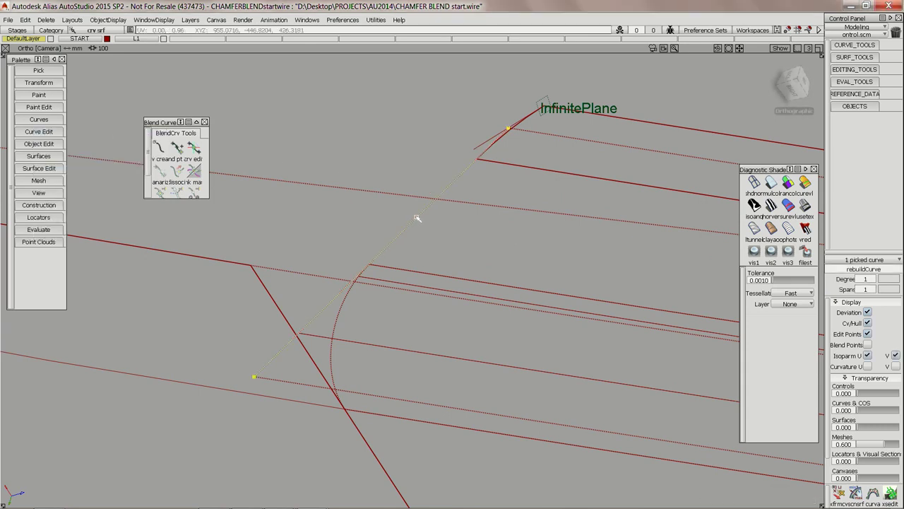
mouse_move(479, 183)
ctrl+shift+mouse_down()
mouse_move(521, 196)
mouse_move(472, 174)
ctrl+shift+mouse_up()
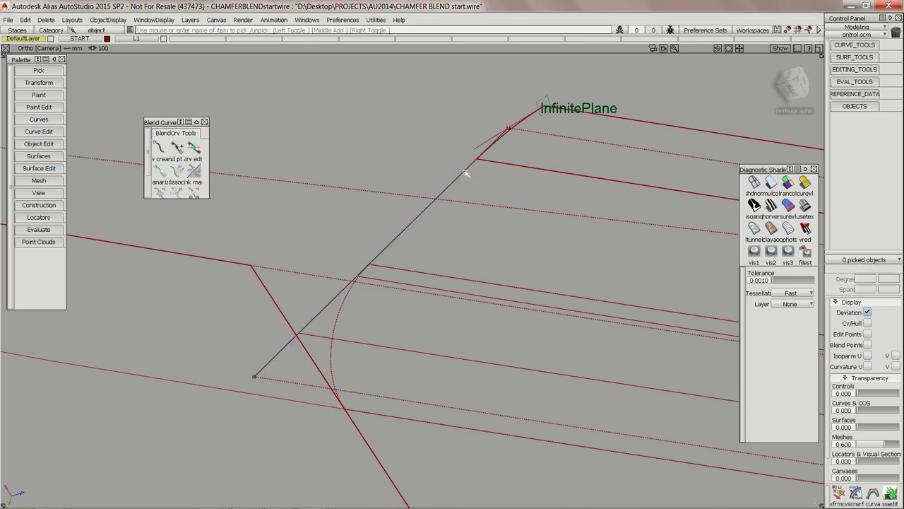
Step: Place the duplicated profile line from InfinitePlane to InfinitePlane#2 with the Place tool
click(466, 172)
click(459, 177)
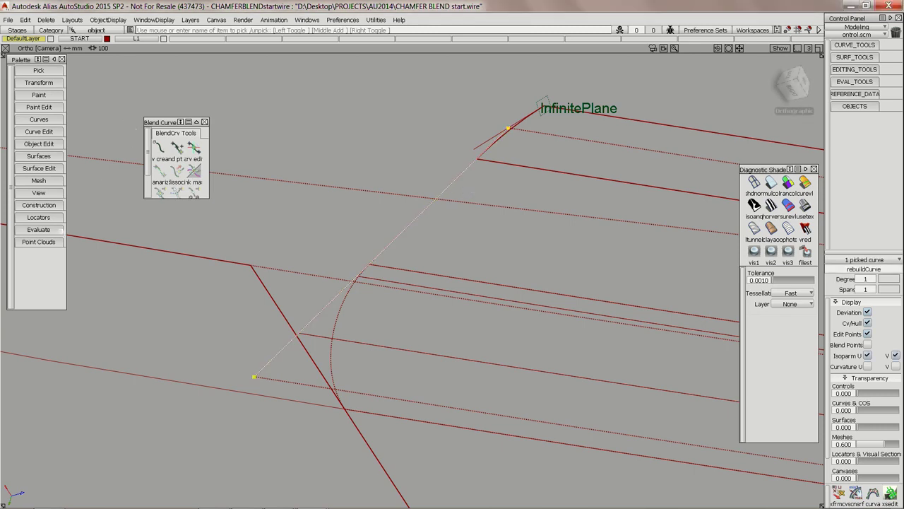
click(44, 85)
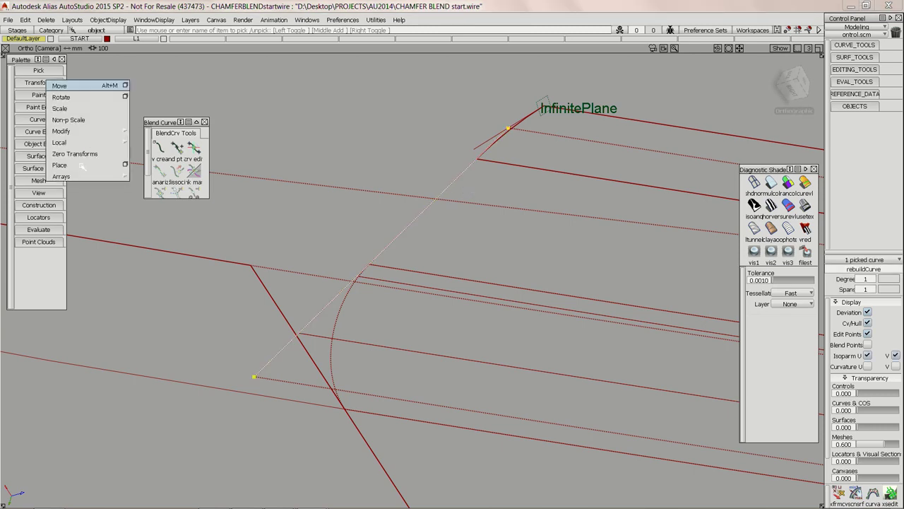
click(71, 164)
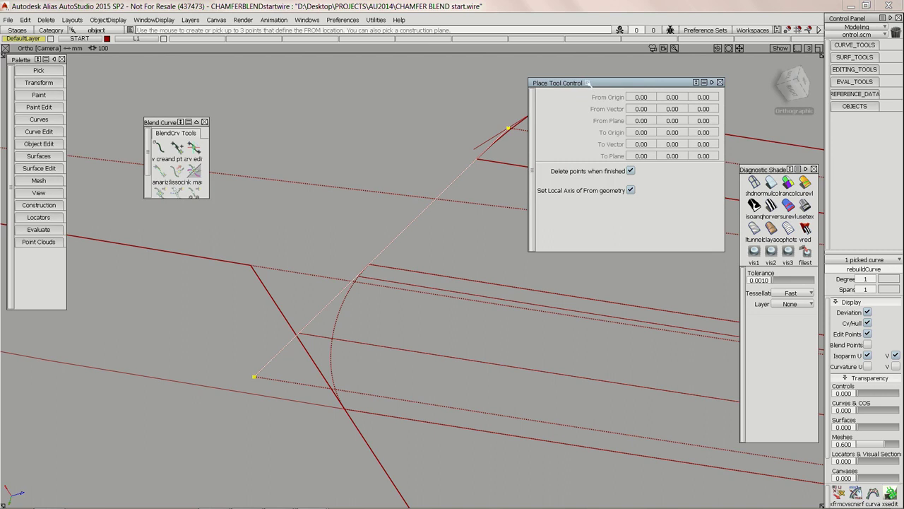
click(543, 104)
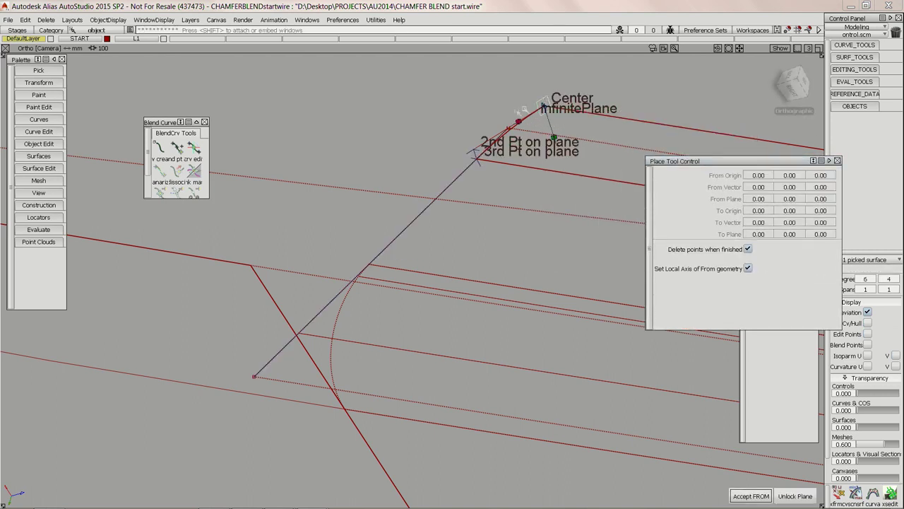
key(space)
alt+shift+right_drag(426, 129, 318, 25)
alt+shift+middle_drag(318, 25, 459, 147)
alt+shift+drag(459, 147, 361, 300)
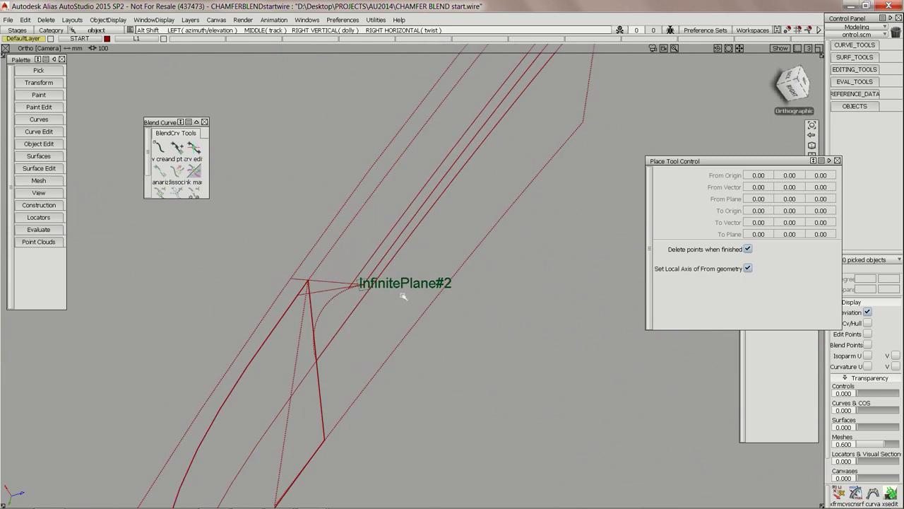
click(362, 292)
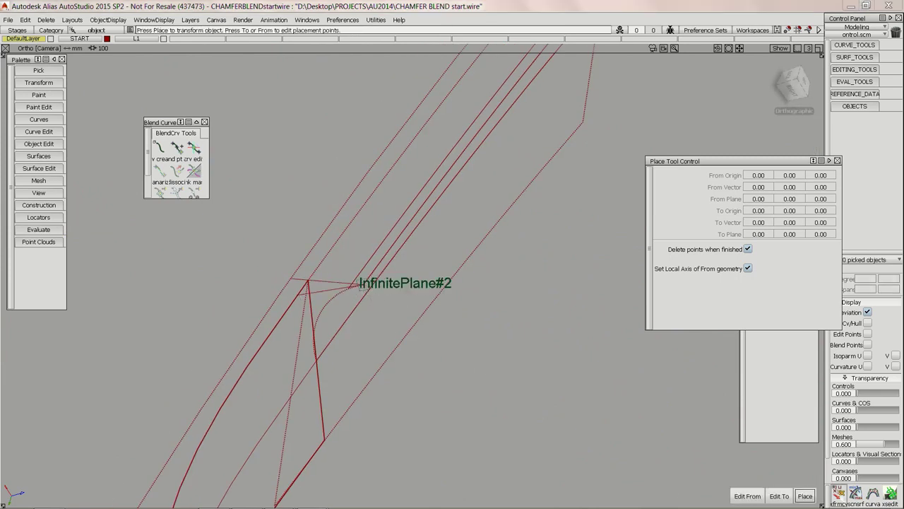
click(809, 497)
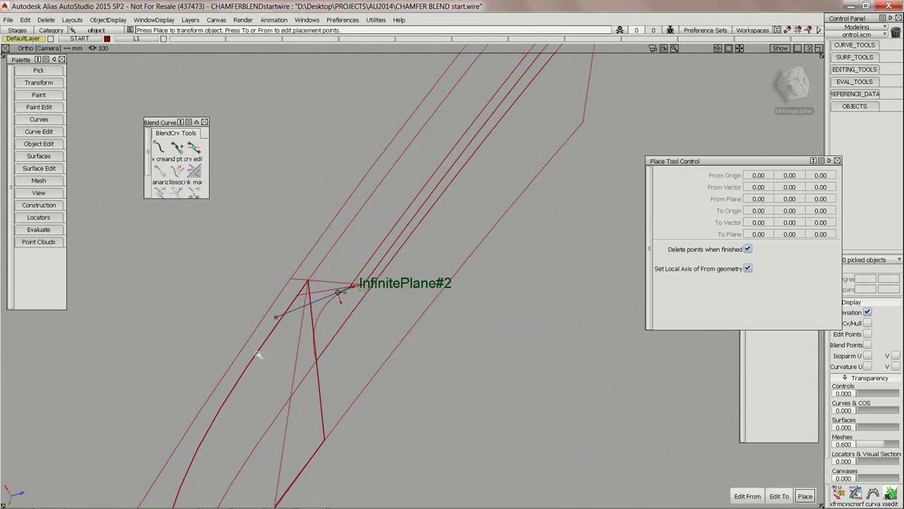
Step: Create a construction vector along the placed profile line at the second reference plane
alt+shift+drag(258, 354, 356, 355)
alt+shift+right_drag(357, 354, 364, 295)
ctrl+shift+drag(372, 367, 369, 319)
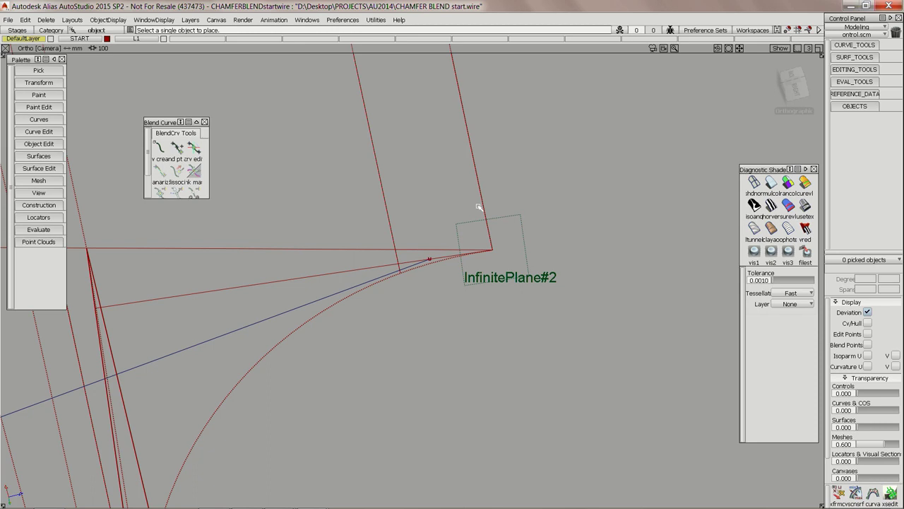
ctrl+shift+drag(462, 147, 382, 186)
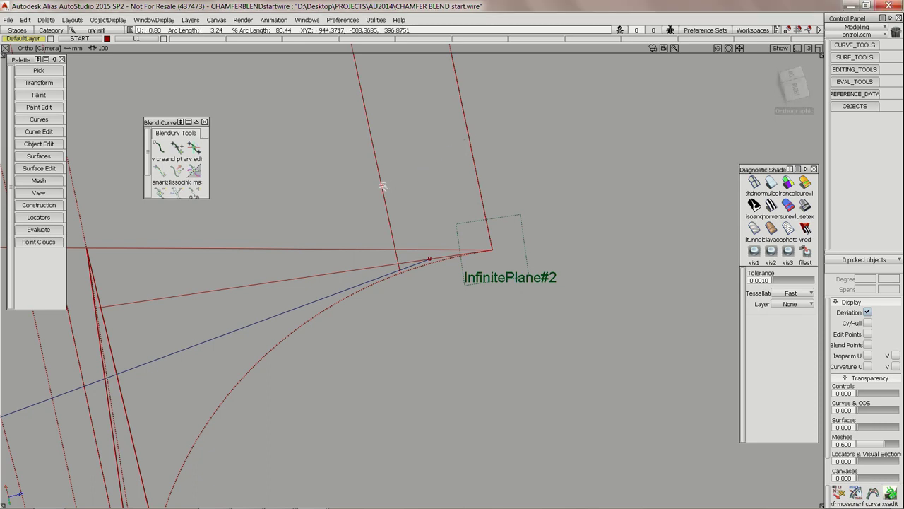
alt+shift+drag(417, 162, 427, 259)
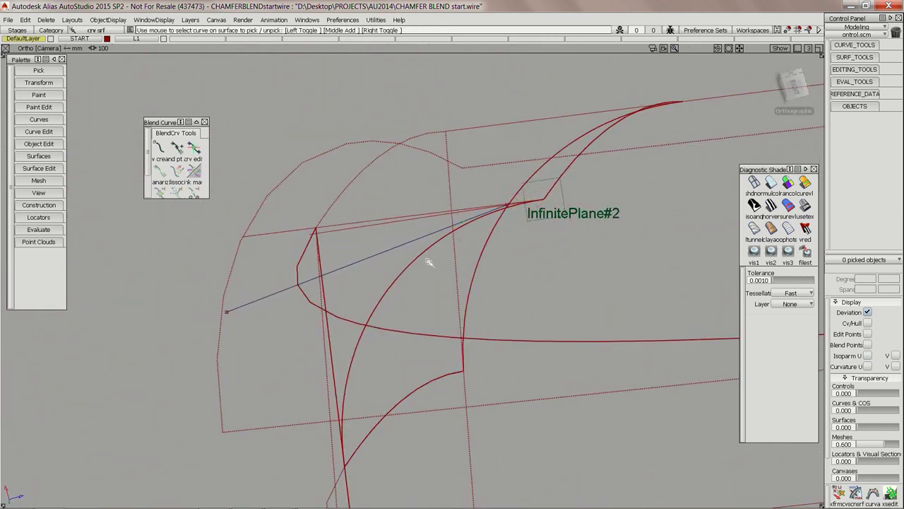
alt+shift+drag(426, 259, 420, 283)
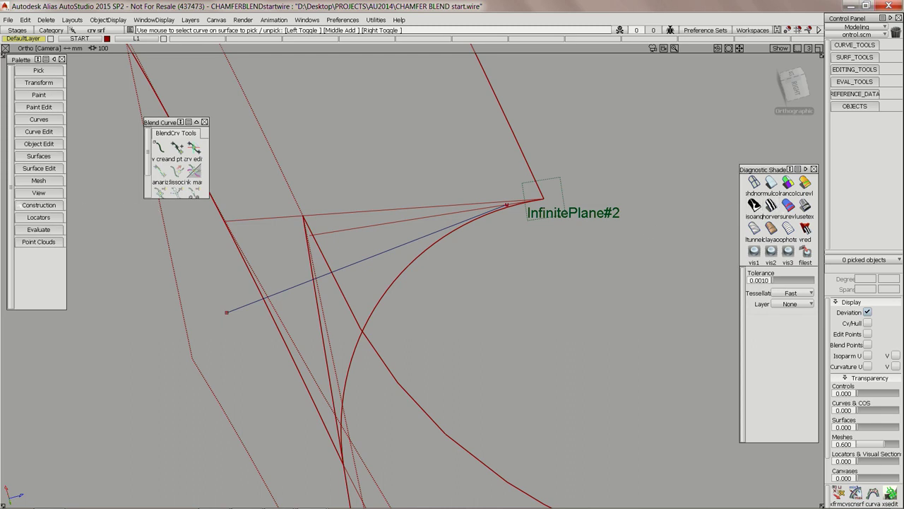
click(35, 207)
click(70, 232)
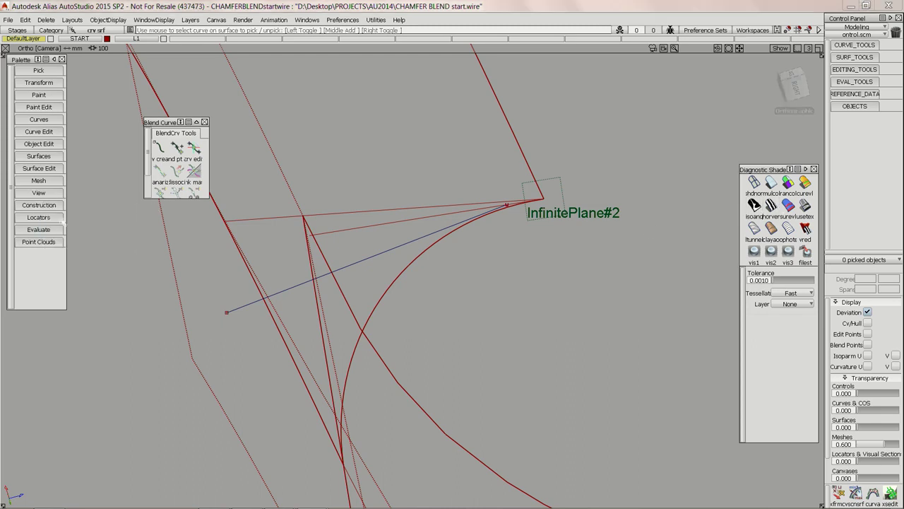
click(390, 251)
ctrl+shift+drag(495, 301, 495, 246)
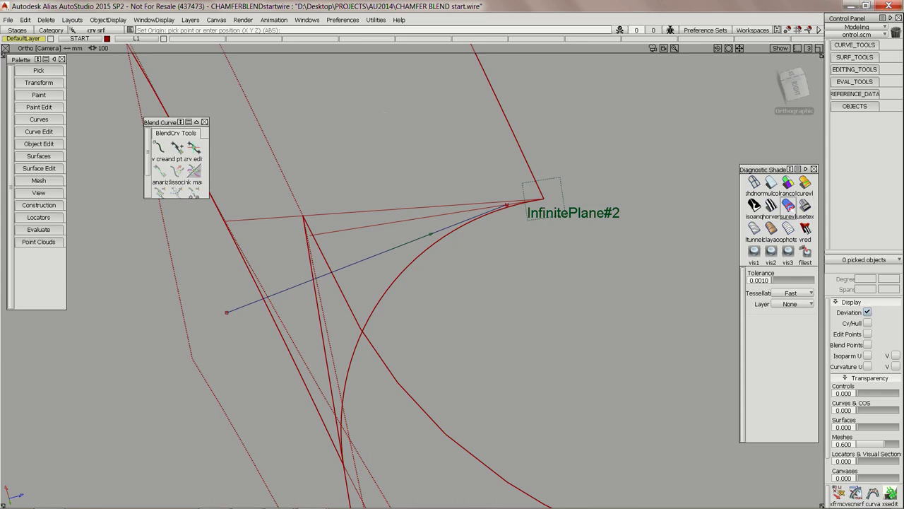
Step: Pick the rounded surface beside InfinitePlane#2, apply the Draft Angle surface evaluation shading and turn off its negative draft display
ctrl+shift+drag(486, 177, 436, 185)
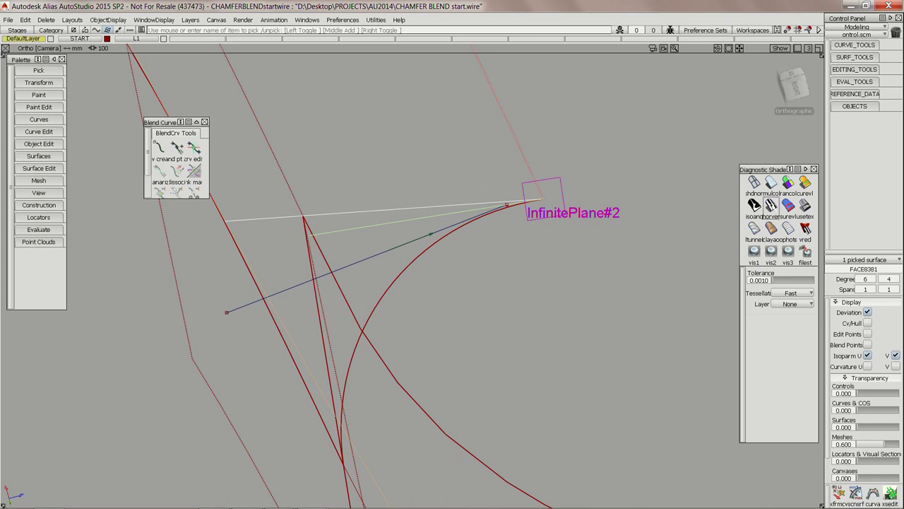
click(452, 257)
click(789, 205)
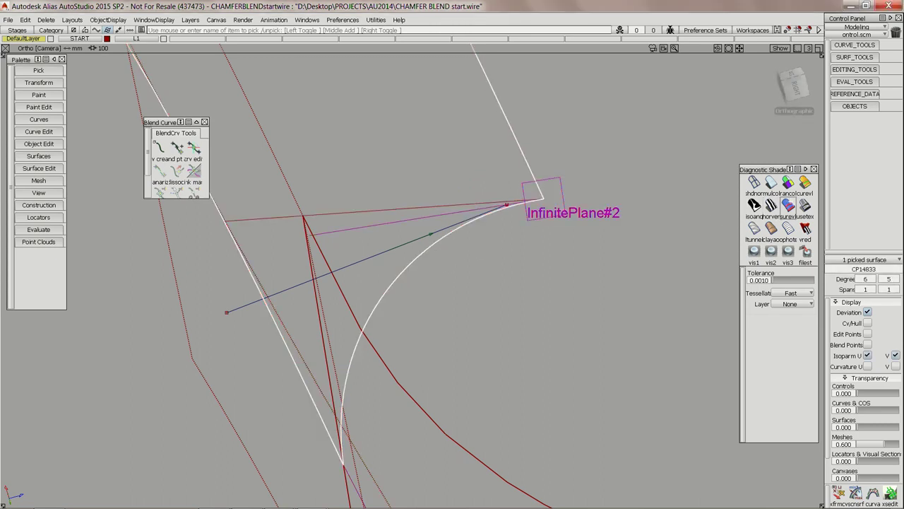
mouse_move(555, 229)
alt+shift+mouse_down()
mouse_move(636, 272)
mouse_move(606, 278)
alt+shift+mouse_up()
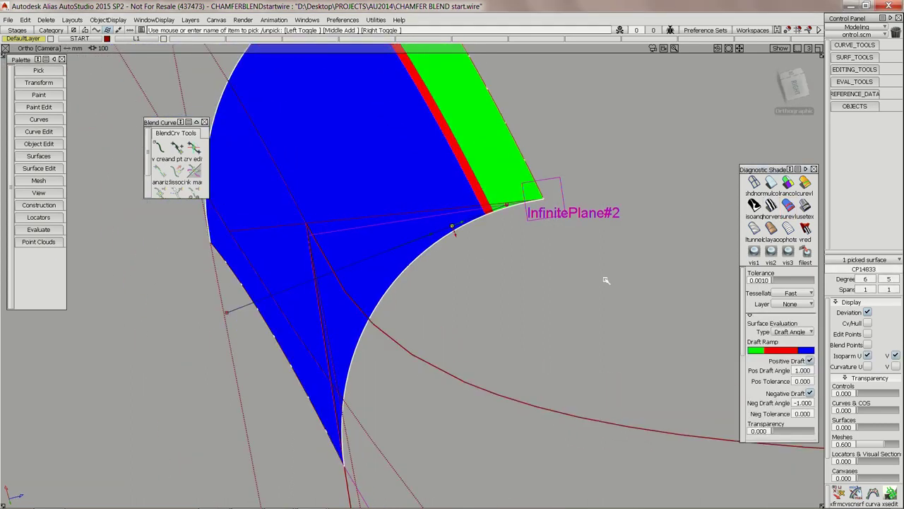
click(810, 393)
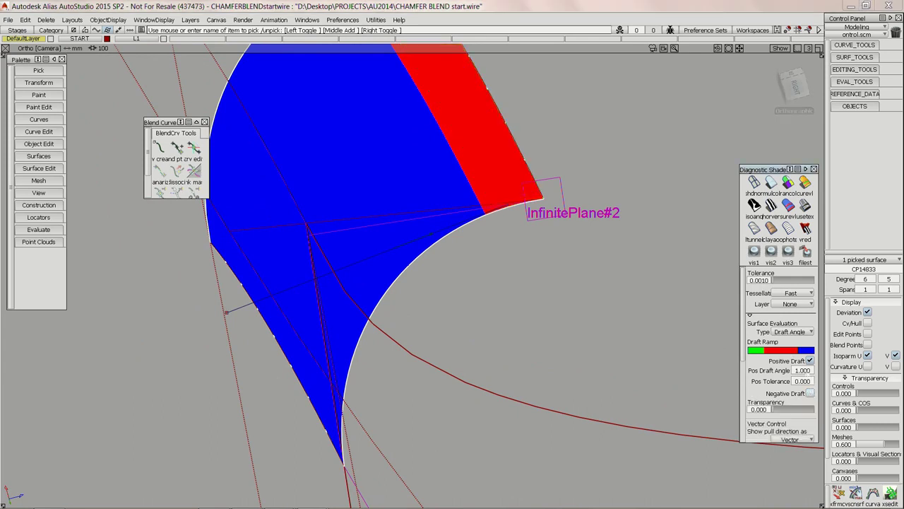
Step: Pick the construction vector along the profile line and update the draft evaluation's pull direction from it
click(422, 237)
click(421, 238)
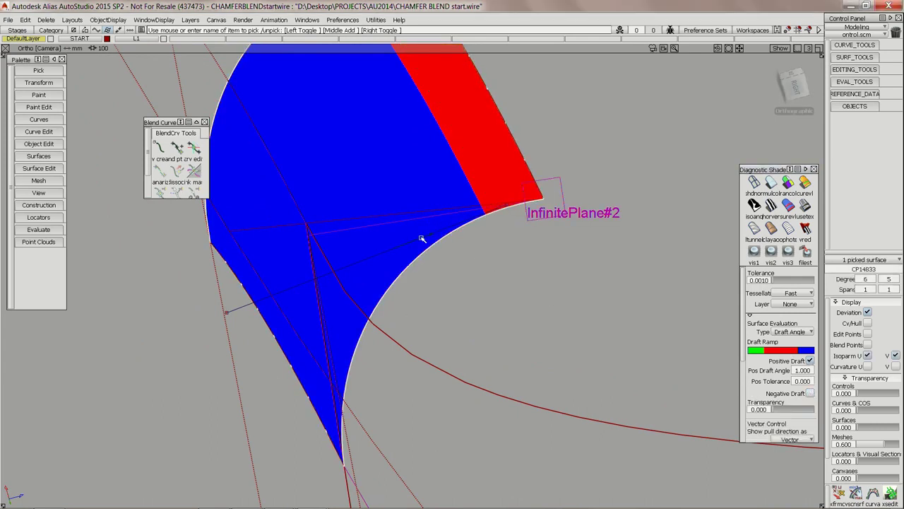
click(433, 252)
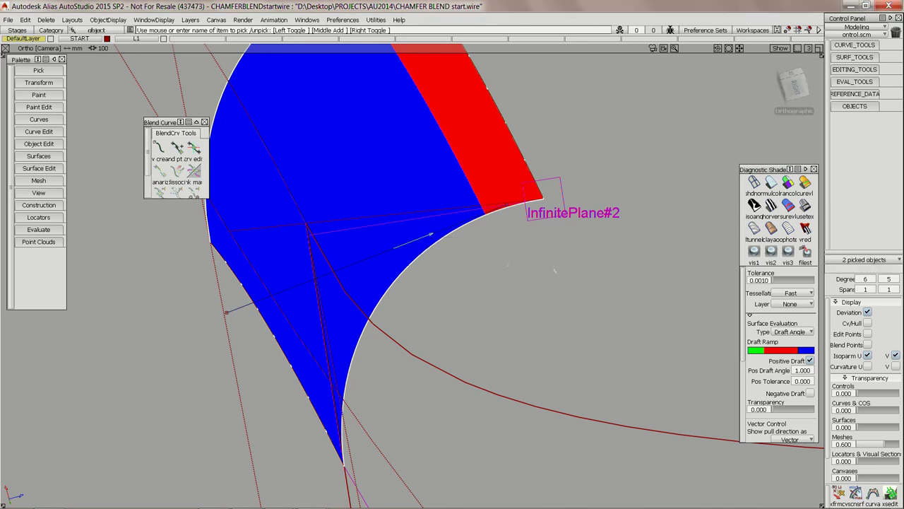
drag(743, 332, 742, 415)
click(780, 323)
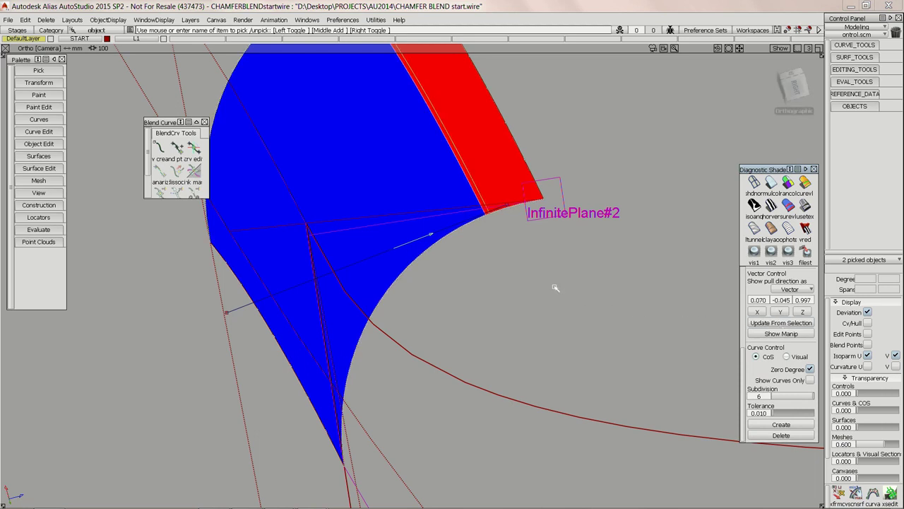
Step: Turn off the positive draft band and the zero-degree curve option in the draft evaluation
alt+shift+right_drag(478, 239, 455, 224)
alt+shift+middle_drag(456, 223, 403, 271)
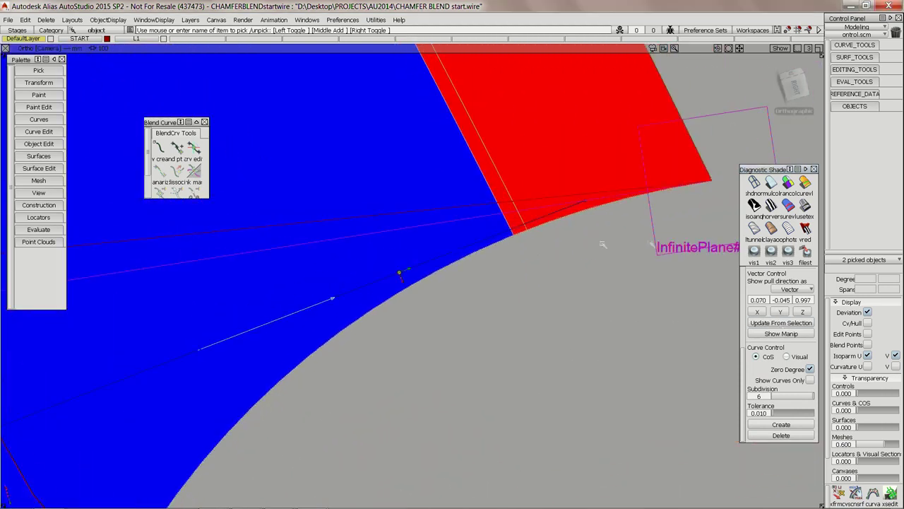
drag(742, 363, 743, 291)
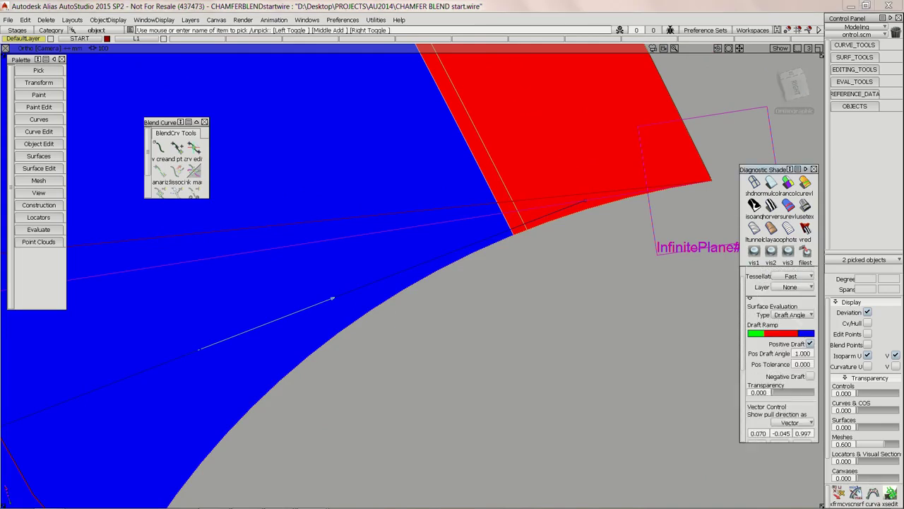
click(810, 344)
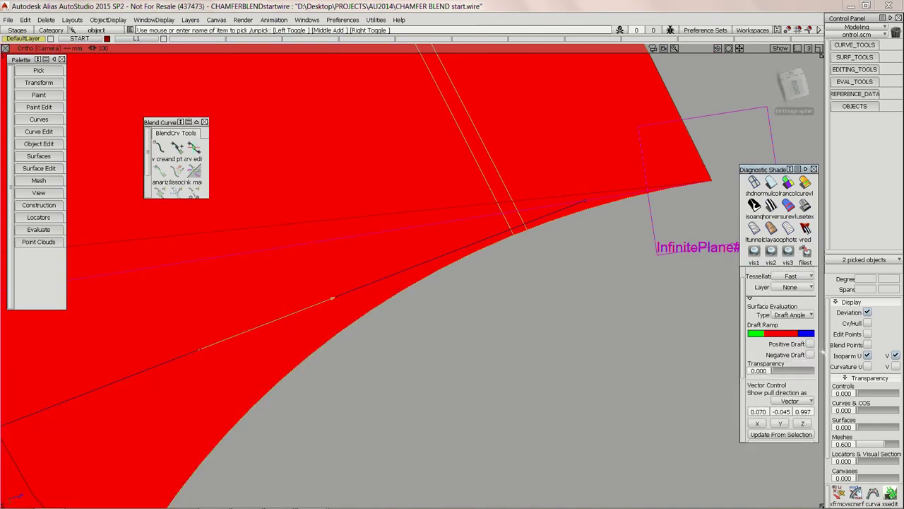
alt+shift+drag(517, 237, 533, 260)
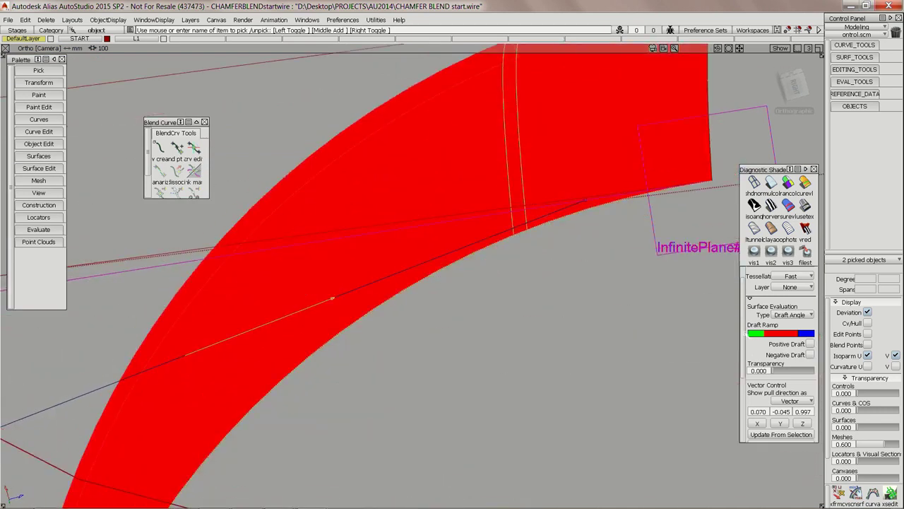
scroll(779, 354, down, 5)
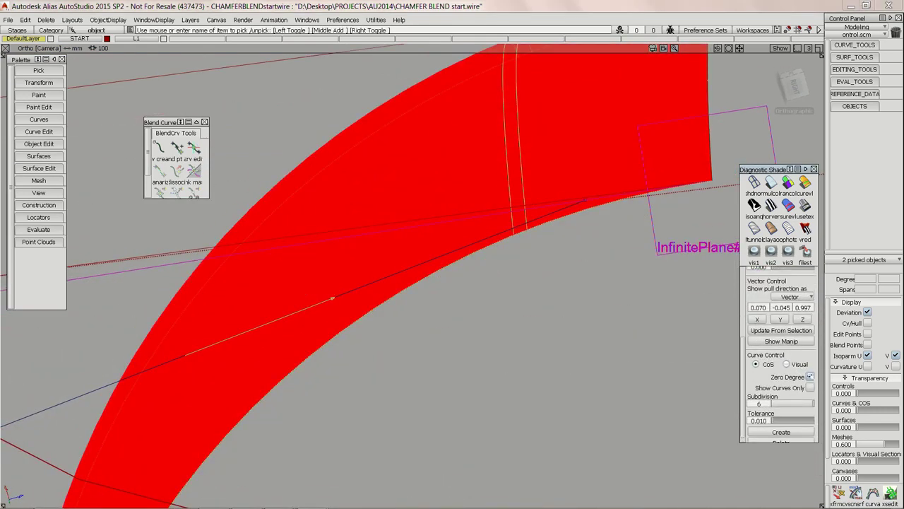
click(810, 377)
click(811, 377)
Step: Build a double-sided multi-surface draft, 0° and 3.0930 long, from the draft-angle curve on the rounded surface along the construction vector
alt+shift+drag(529, 153, 521, 232)
mouse_move(323, 290)
alt+shift+mouse_down()
mouse_move(301, 306)
mouse_move(593, 276)
mouse_move(658, 255)
mouse_move(412, 303)
mouse_move(403, 133)
mouse_move(453, 223)
alt+shift+mouse_up()
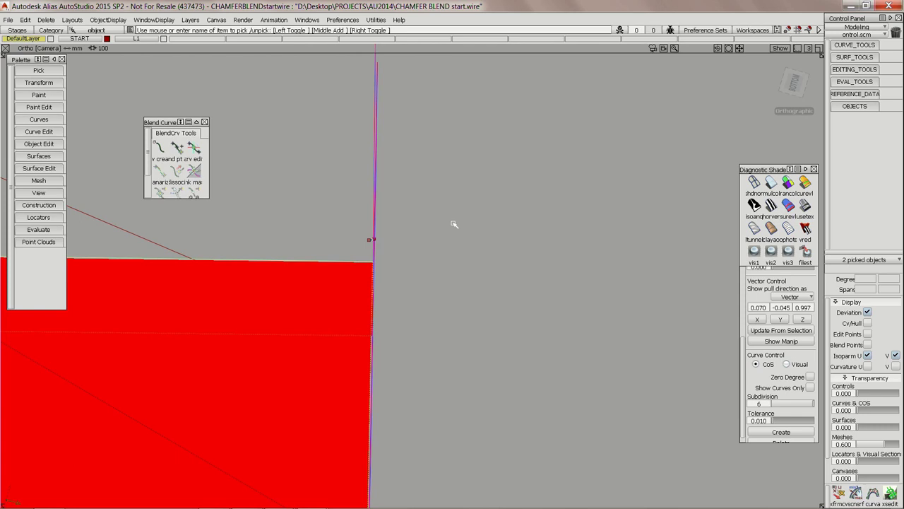
alt+shift+drag(551, 233, 507, 241)
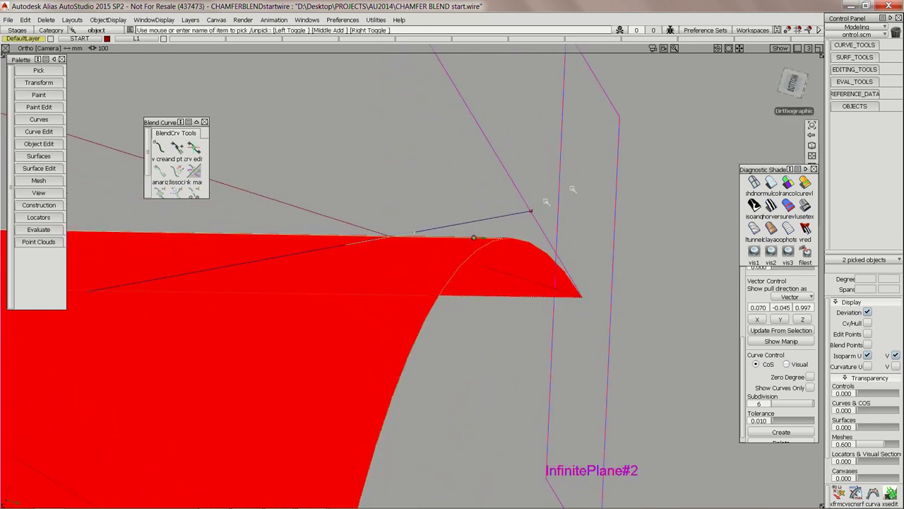
alt+shift+drag(573, 190, 517, 211)
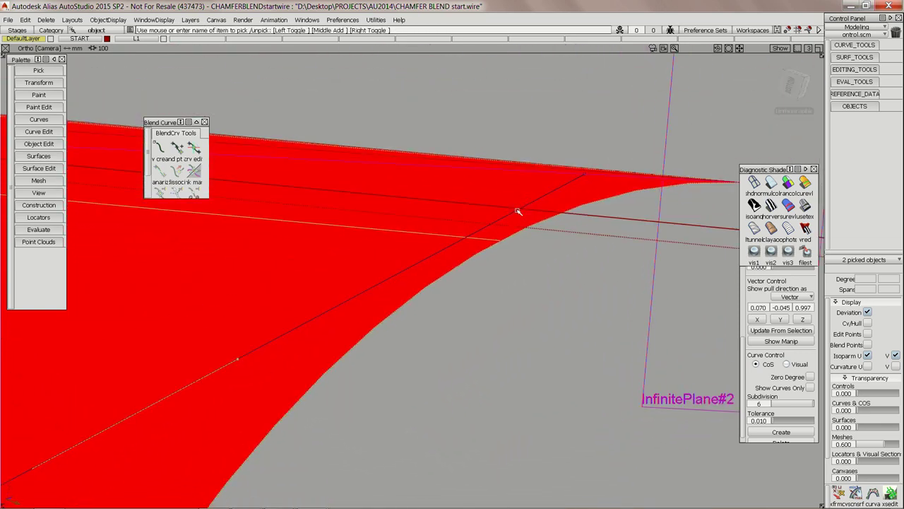
click(446, 311)
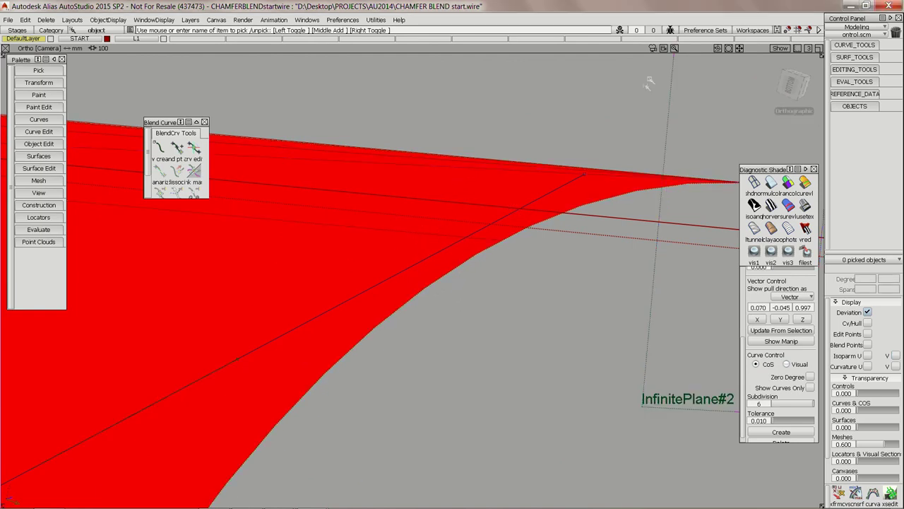
click(34, 155)
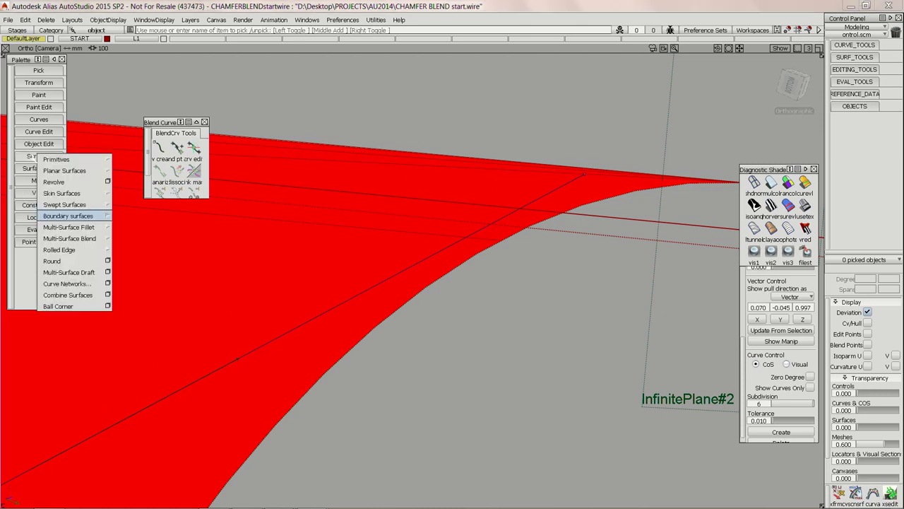
click(89, 272)
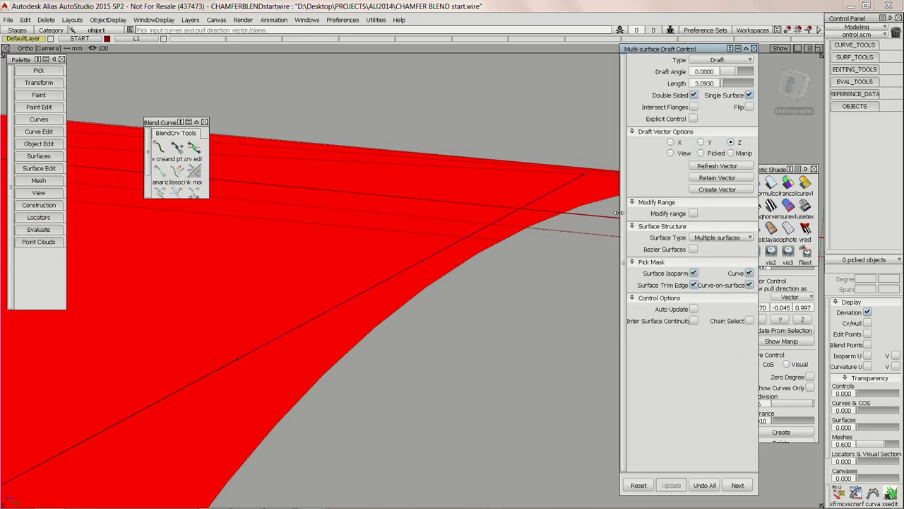
click(438, 235)
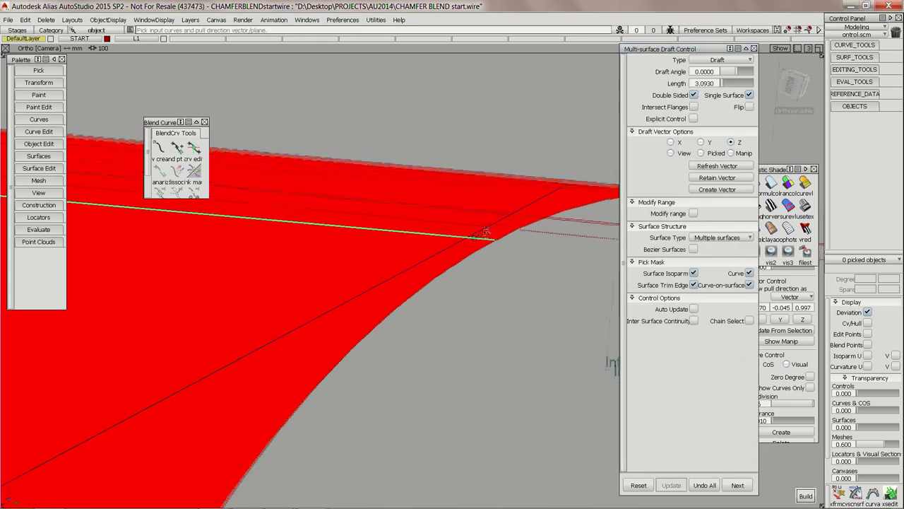
click(405, 273)
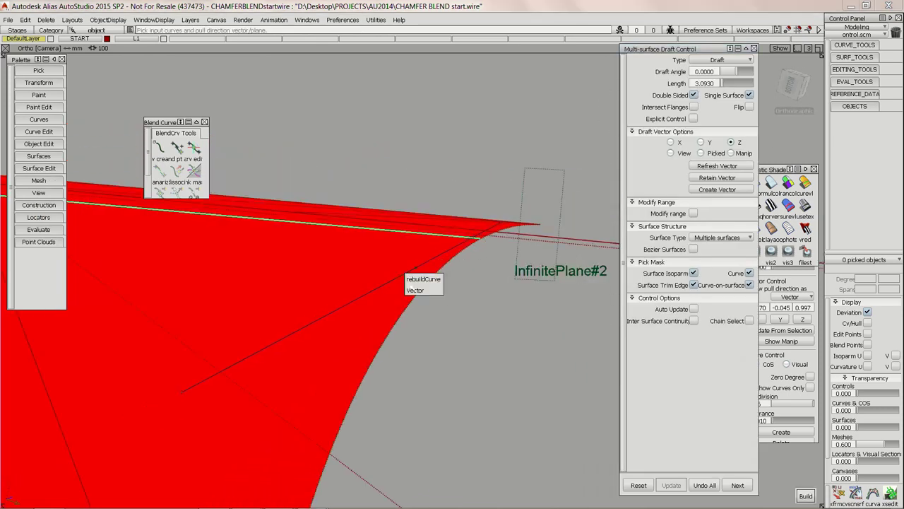
click(410, 290)
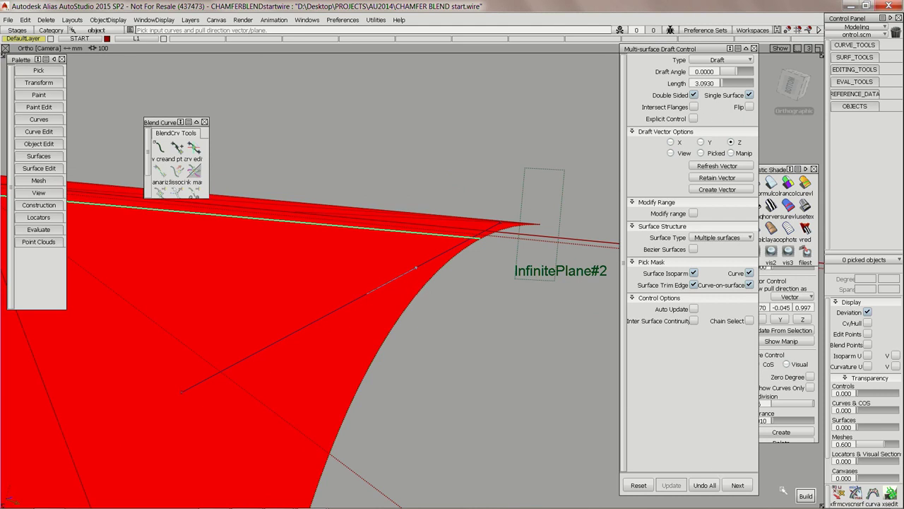
click(806, 496)
Step: Edit the new draft surface to be single-sided and flip it to the opposite side of its curve
alt+shift+drag(438, 235, 409, 241)
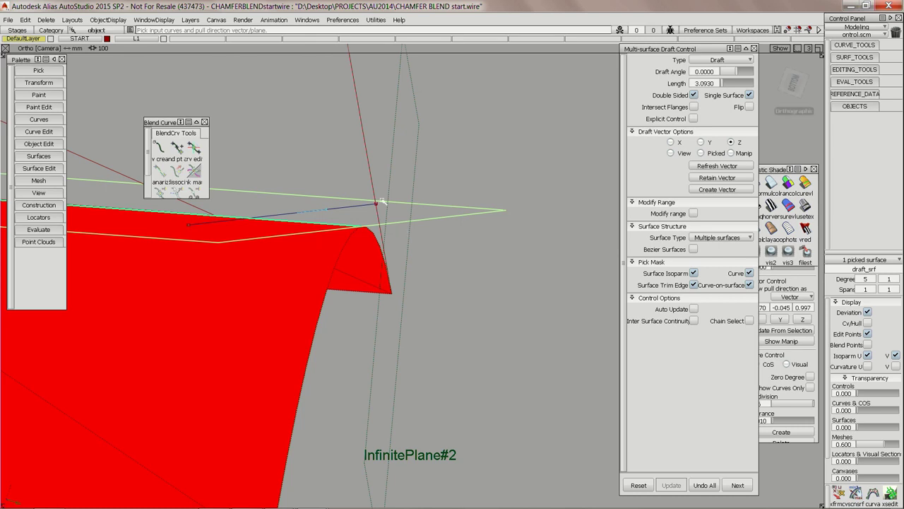
alt+shift+drag(410, 239, 386, 195)
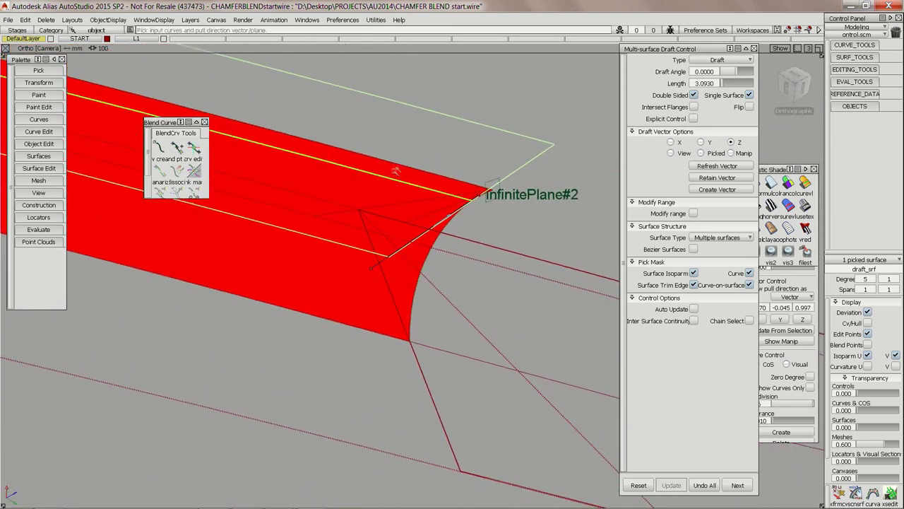
alt+shift+right_drag(396, 172, 438, 205)
alt+shift+drag(438, 205, 453, 240)
click(499, 203)
alt+shift+right_drag(453, 240, 472, 99)
alt+shift+middle_drag(481, 240, 565, 230)
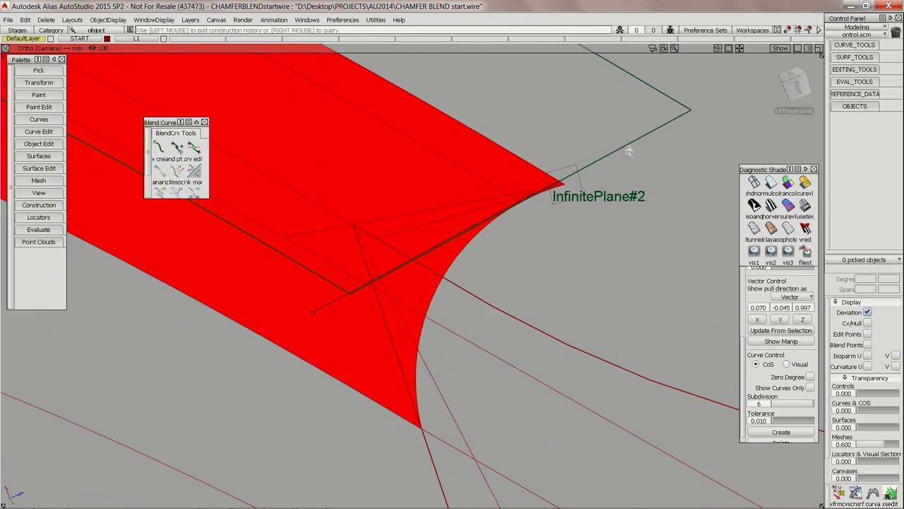
click(628, 145)
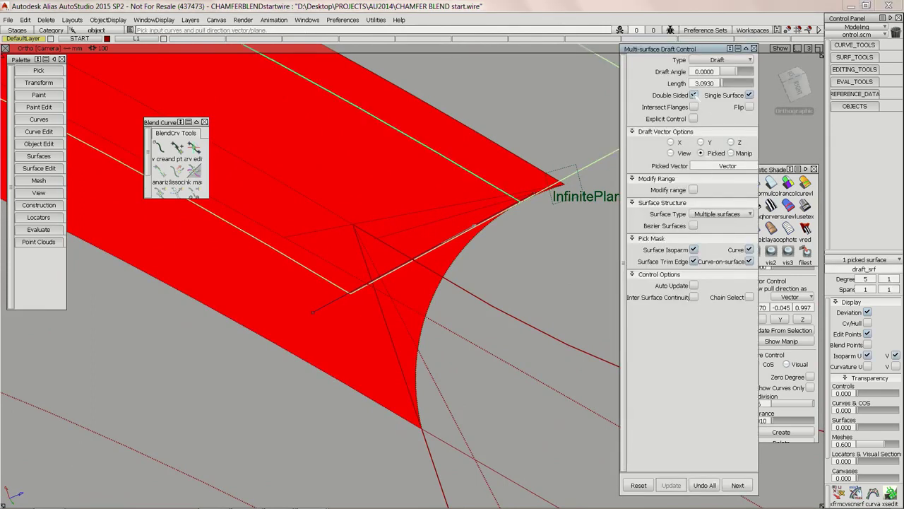
click(693, 95)
click(794, 494)
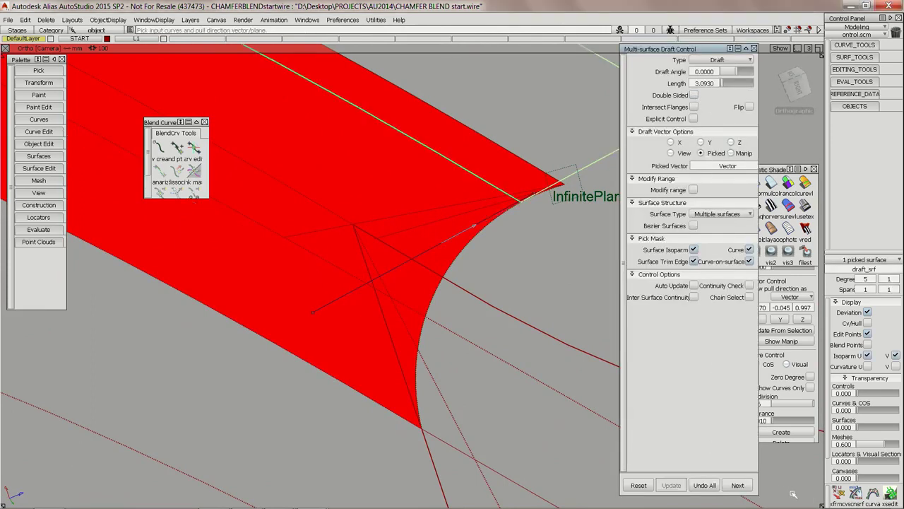
click(748, 107)
mouse_move(513, 251)
alt+shift+mouse_down()
mouse_move(509, 322)
mouse_move(503, 241)
alt+shift+mouse_up()
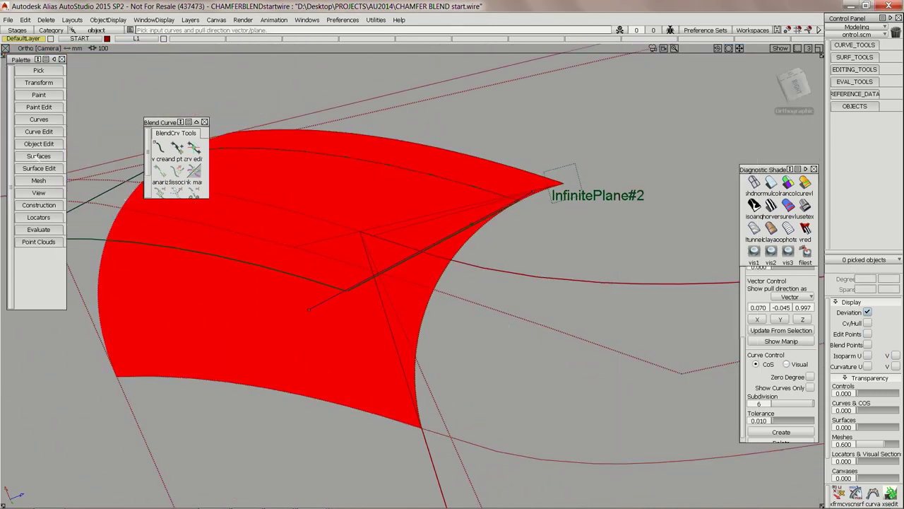
click(37, 144)
click(53, 169)
click(451, 190)
click(471, 187)
drag(605, 214, 655, 188)
click(497, 280)
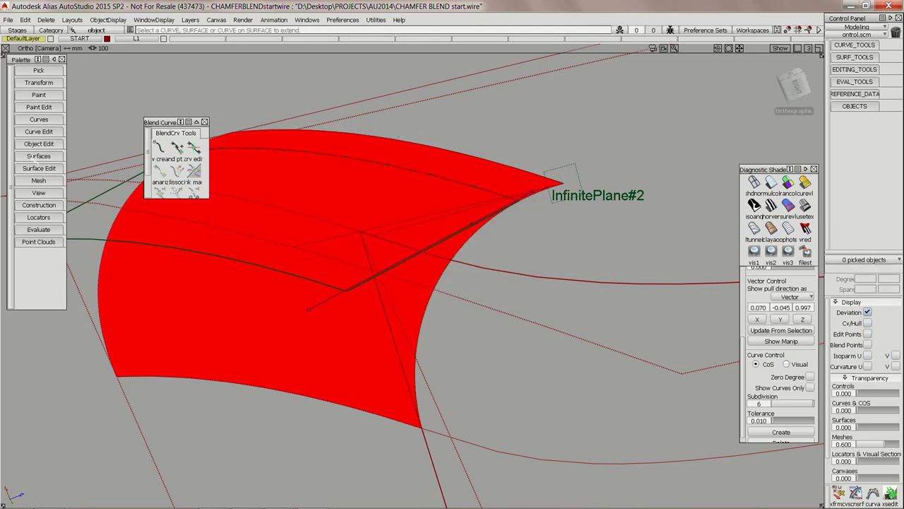
Step: Extend the draft surface outward from its long edge on the rounded surface, using Extrapolate with Merge enabled
click(45, 143)
click(137, 169)
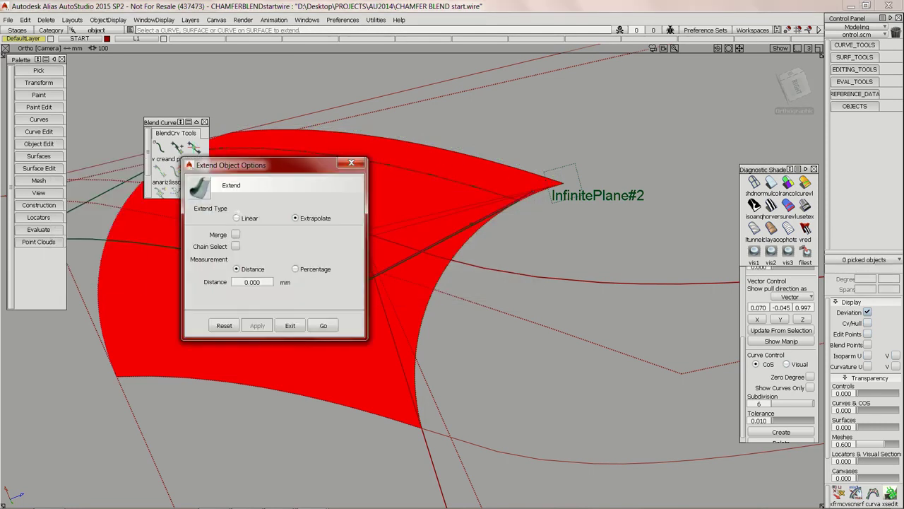
click(236, 234)
click(323, 325)
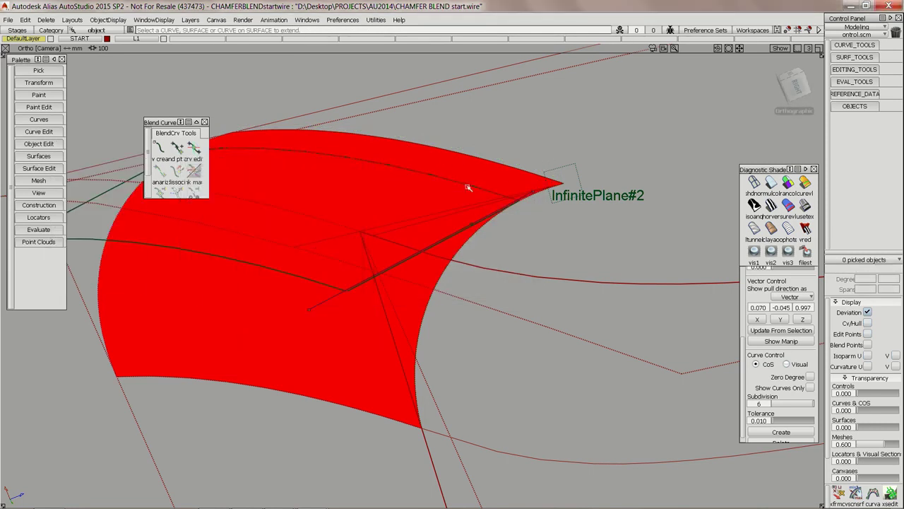
click(514, 188)
key(Return)
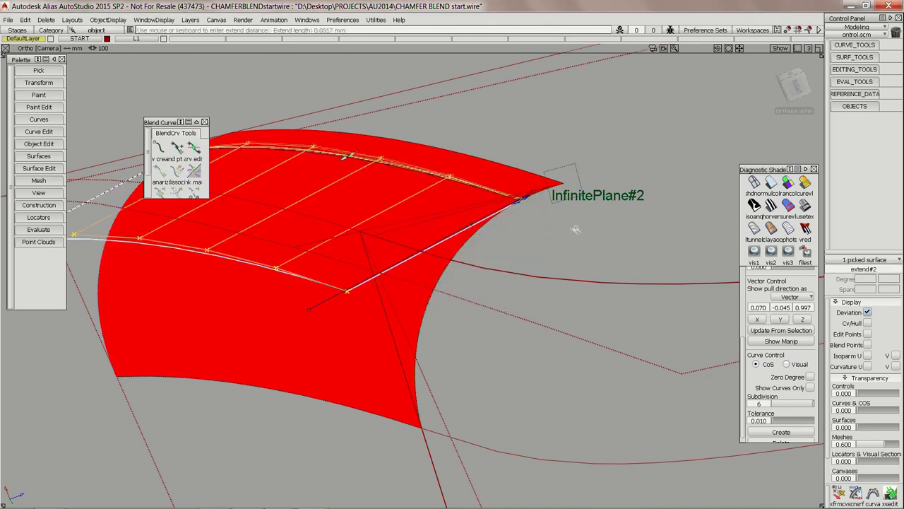
drag(576, 229, 662, 182)
Step: Clear the selection and remove the draft evaluation shading from the rounded surface
ctrl+shift+drag(341, 289, 468, 153)
alt+shift+right_drag(469, 154, 359, 247)
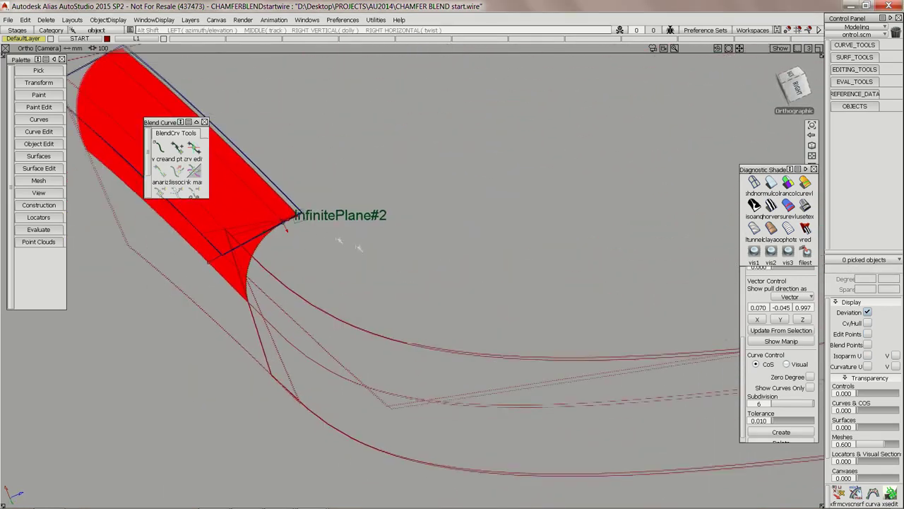
click(756, 183)
alt+shift+right_drag(461, 153, 446, 239)
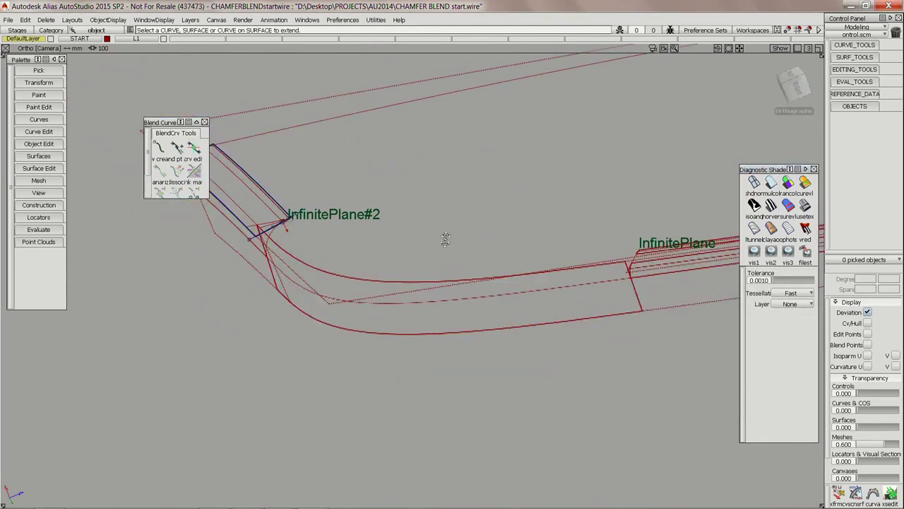
alt+shift+drag(445, 239, 456, 255)
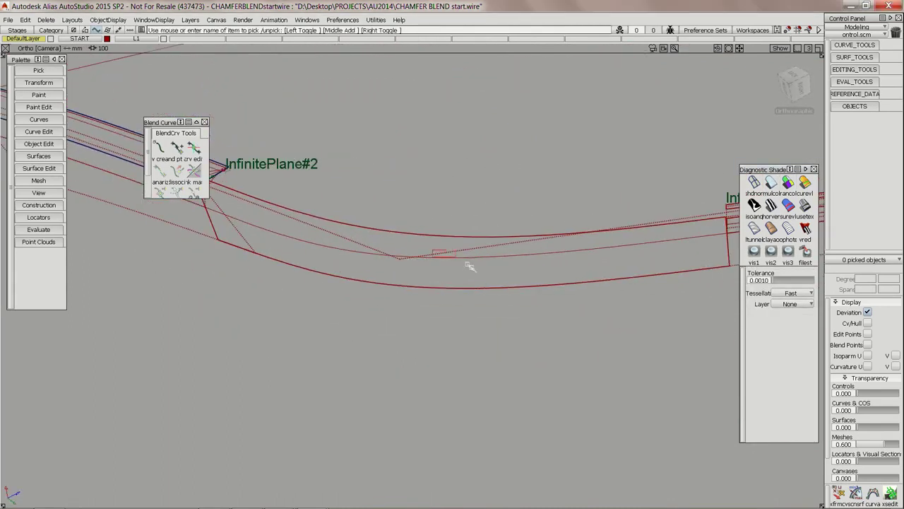
key(shift+alt)
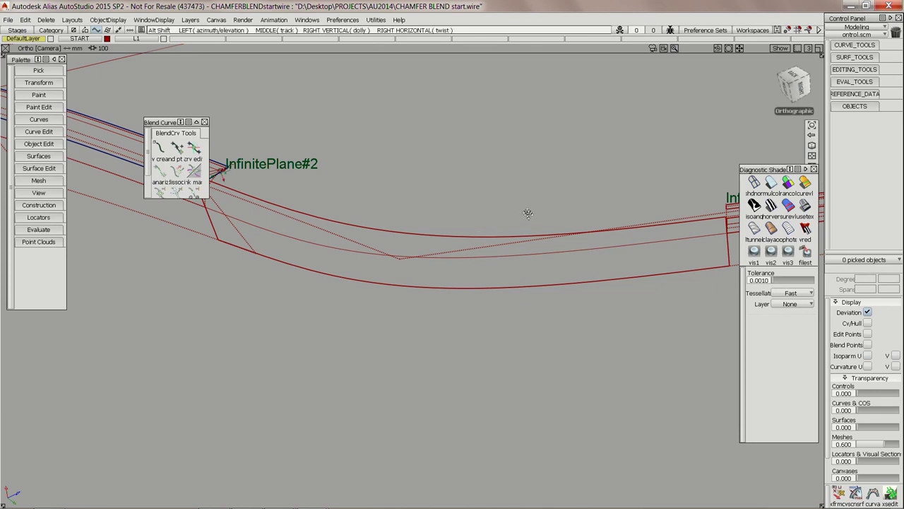
Step: Create a Freeform Blend surface between the chamfer draft surface edges at InfinitePlane#2 and InfinitePlane
alt+shift+drag(528, 214, 595, 252)
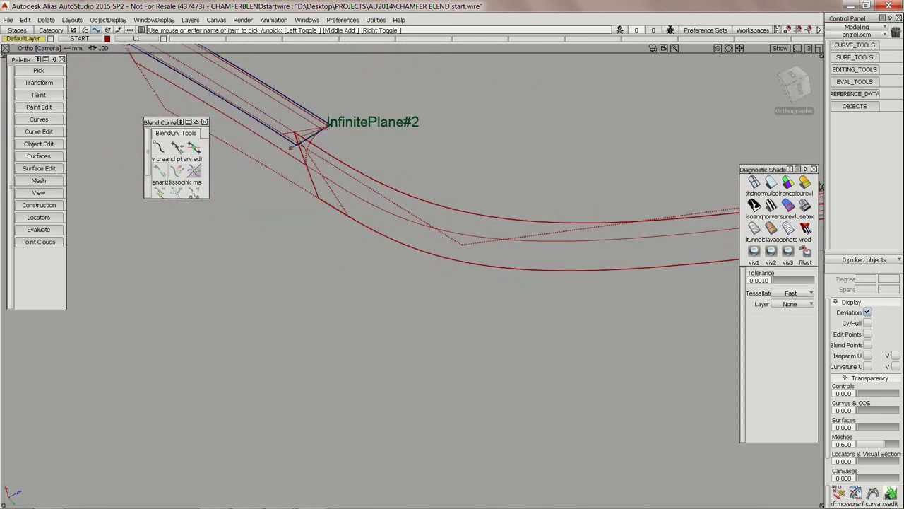
click(28, 157)
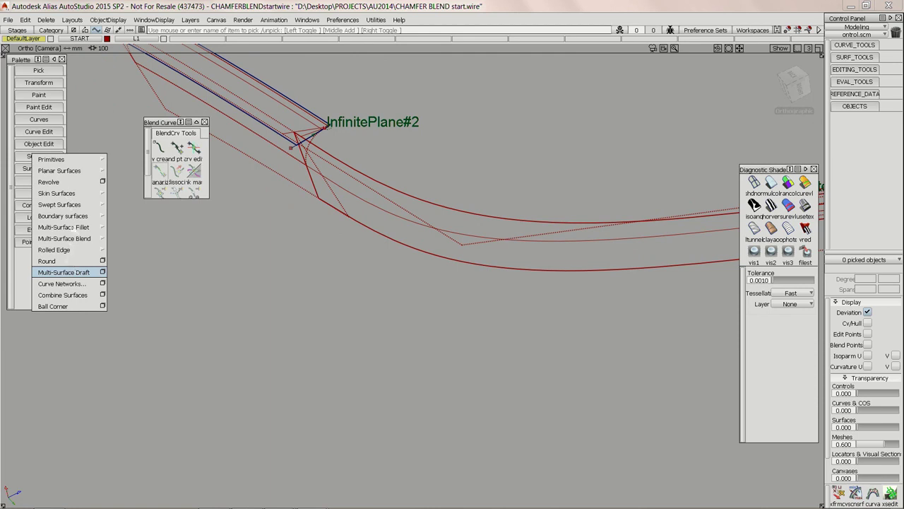
mouse_move(76, 238)
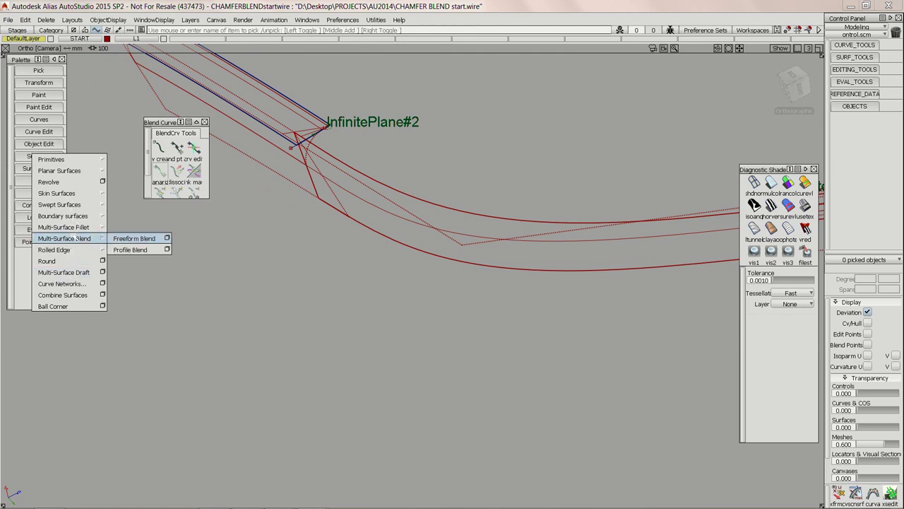
click(120, 238)
alt+shift+right_drag(306, 146, 683, 218)
alt+shift+middle_drag(424, 81, 811, 141)
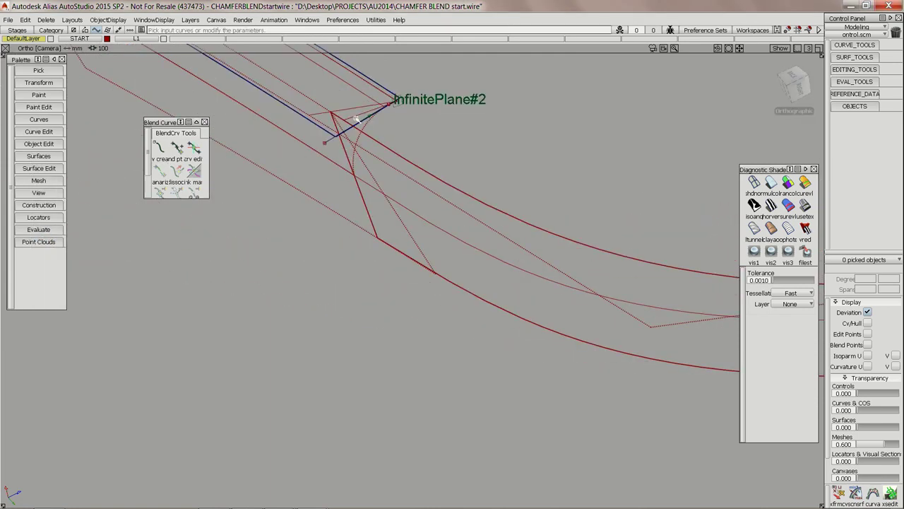
click(359, 121)
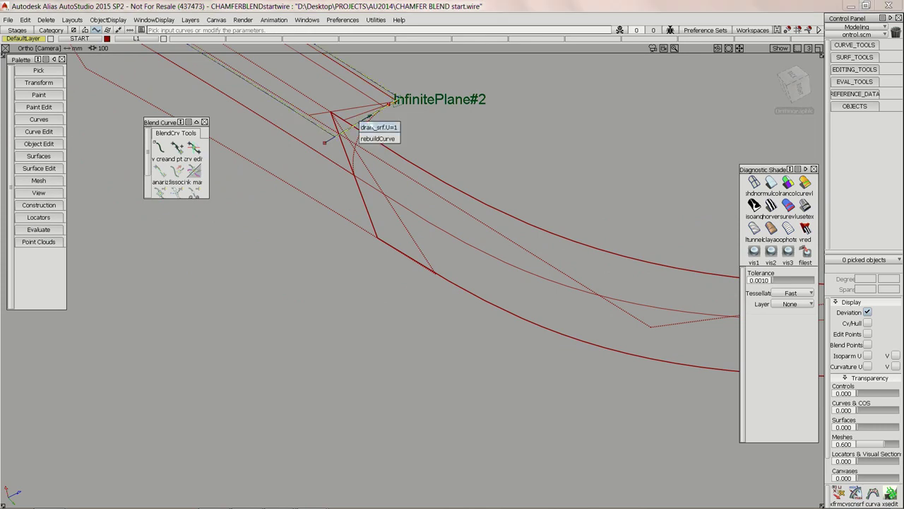
click(372, 127)
alt+shift+right_drag(508, 184, 389, 134)
alt+shift+middle_drag(735, 223, 466, 206)
alt+shift+right_drag(463, 166, 569, 215)
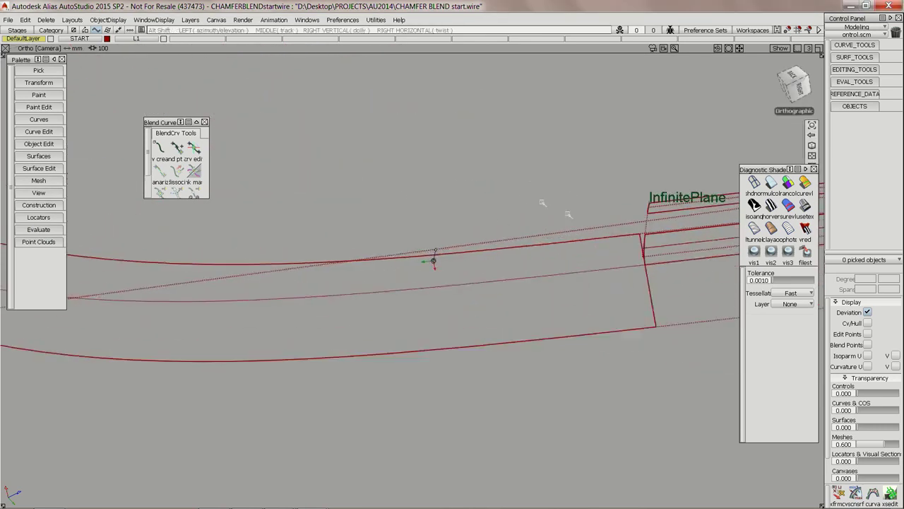
alt+shift+drag(433, 260, 422, 213)
click(421, 213)
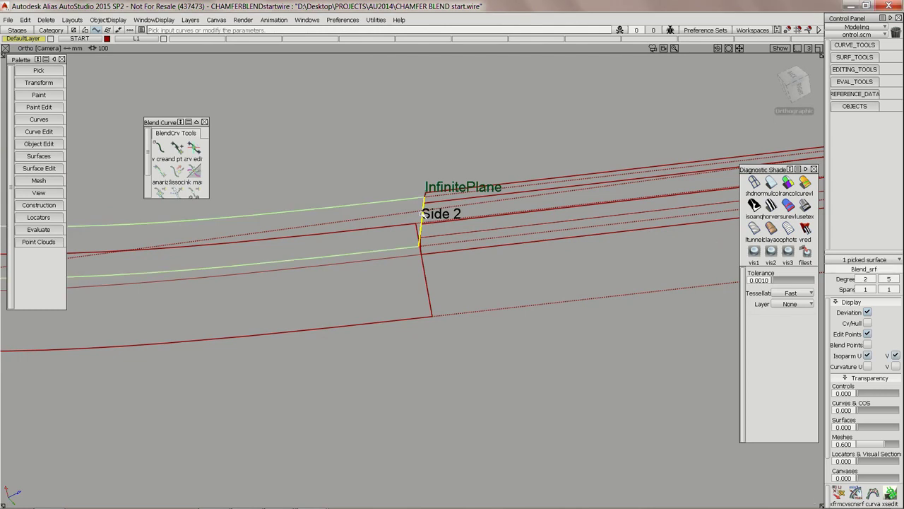
Step: Show the control vertices and hulls of the new blend surface and clear the selection
alt+shift+right_drag(212, 248, 166, 245)
alt+shift+middle_drag(166, 245, 664, 243)
click(869, 323)
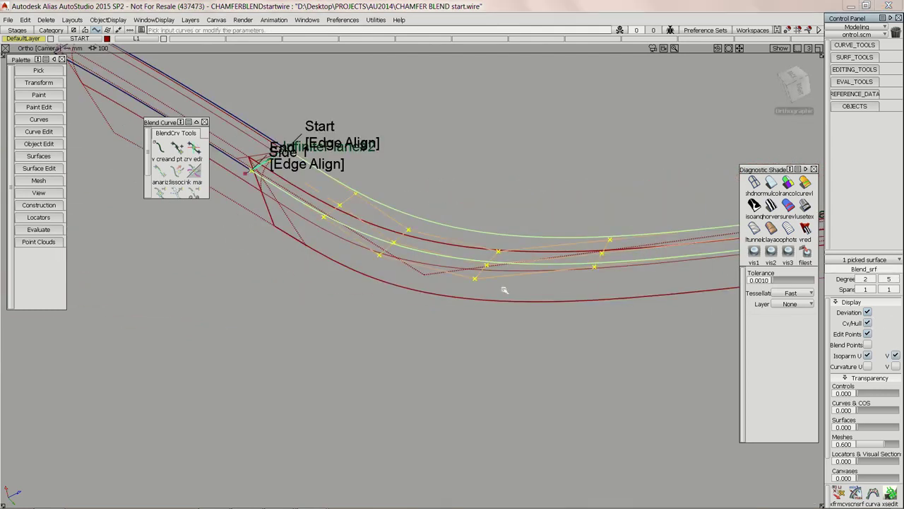
mouse_move(504, 289)
alt+shift+mouse_down()
mouse_move(394, 283)
mouse_move(469, 313)
mouse_move(494, 277)
mouse_move(474, 297)
mouse_move(495, 339)
mouse_move(502, 295)
alt+shift+mouse_up()
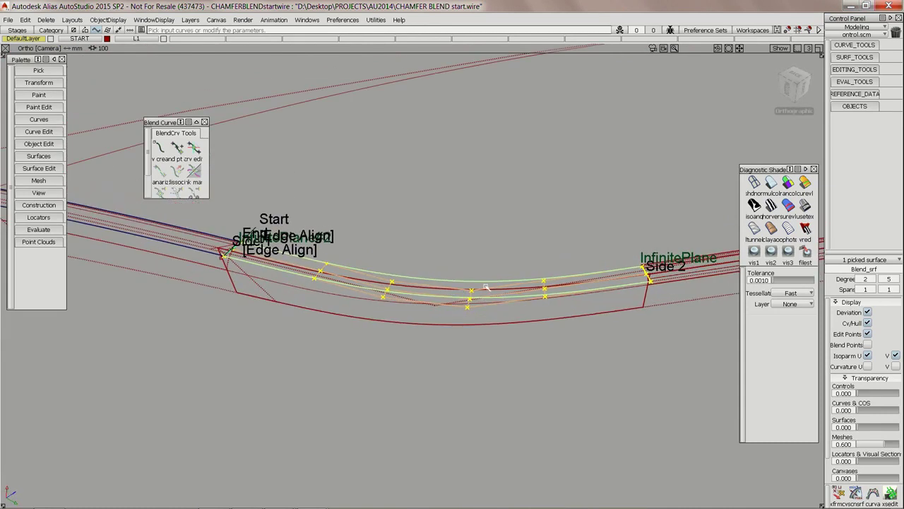
click(427, 260)
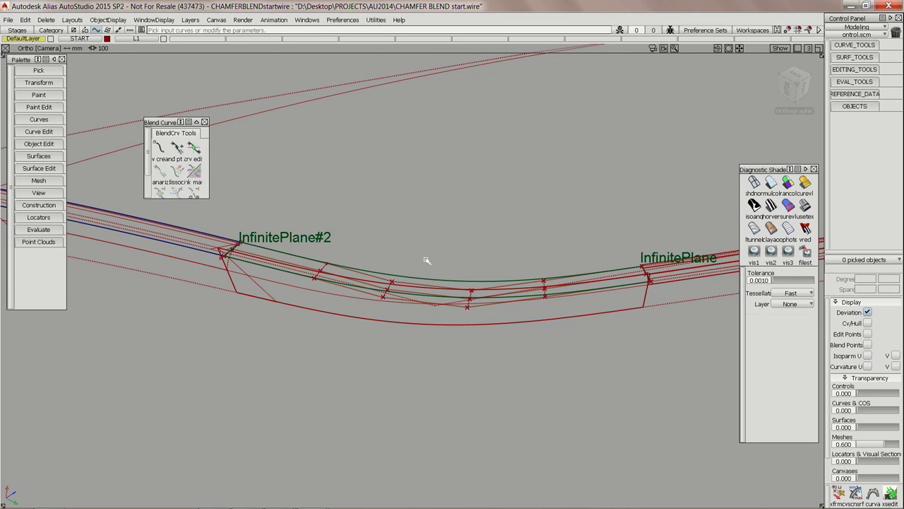
Step: Show the control vertices and hulls of the extended draft surface beneath the blend, compare both CV layouts, and clear the selection
alt+shift+drag(456, 297, 453, 265)
mouse_move(453, 265)
alt+shift+right_down()
mouse_move(460, 261)
mouse_move(497, 339)
alt+shift+right_up()
alt+shift+middle_drag(497, 339, 509, 311)
ctrl+shift+drag(509, 311, 460, 301)
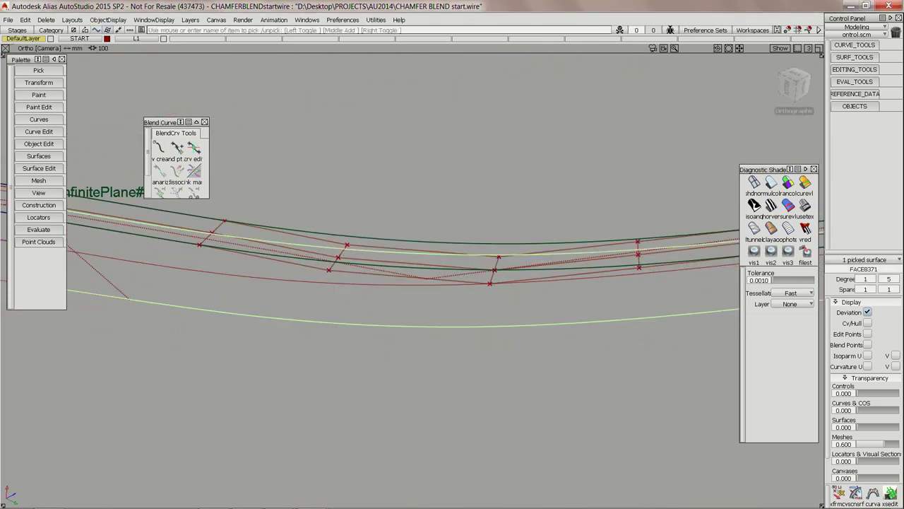
click(867, 323)
mouse_move(555, 244)
alt+shift+right_down()
mouse_move(531, 239)
mouse_move(472, 264)
alt+shift+right_up()
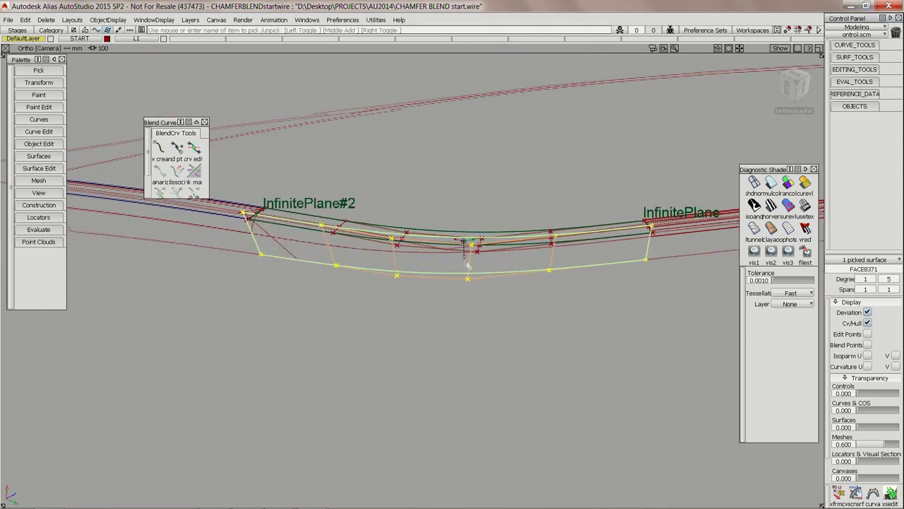
mouse_move(472, 264)
alt+shift+mouse_down()
mouse_move(479, 254)
mouse_move(484, 260)
mouse_move(429, 230)
alt+shift+mouse_up()
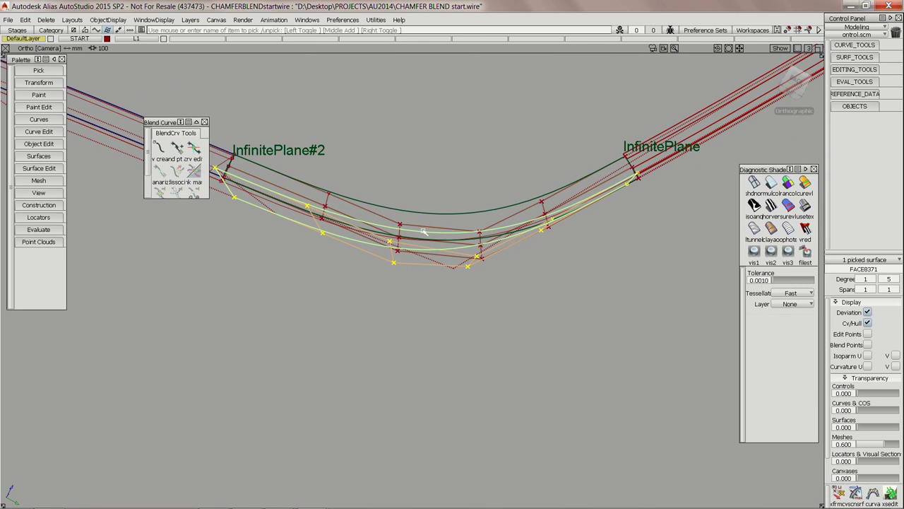
ctrl+shift+drag(514, 321, 473, 237)
ctrl+shift+drag(531, 158, 534, 202)
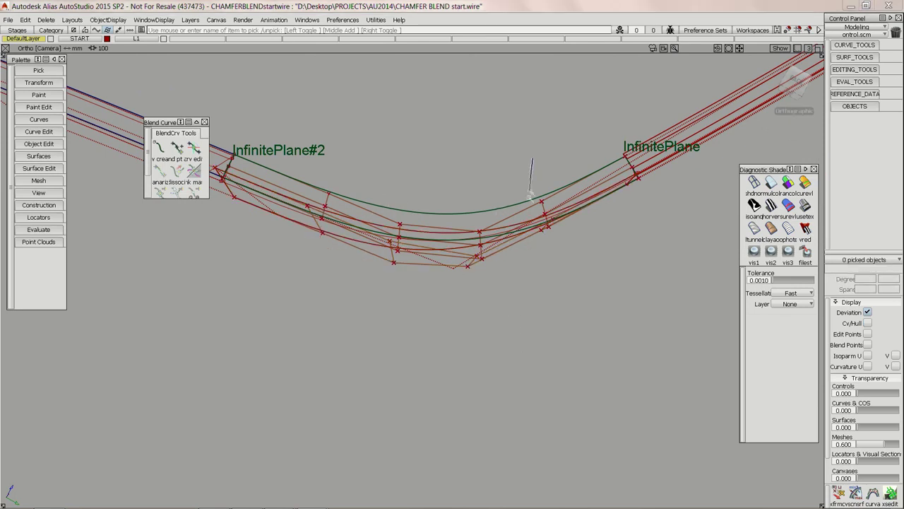
Step: Give the blend surface explicit control with U Degree 2 and Max. Spans 1, and close its settings
click(524, 208)
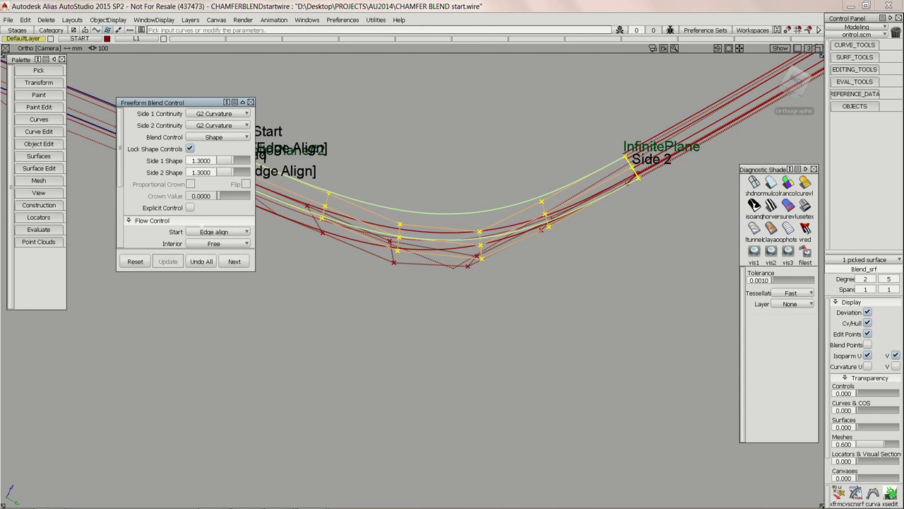
click(189, 207)
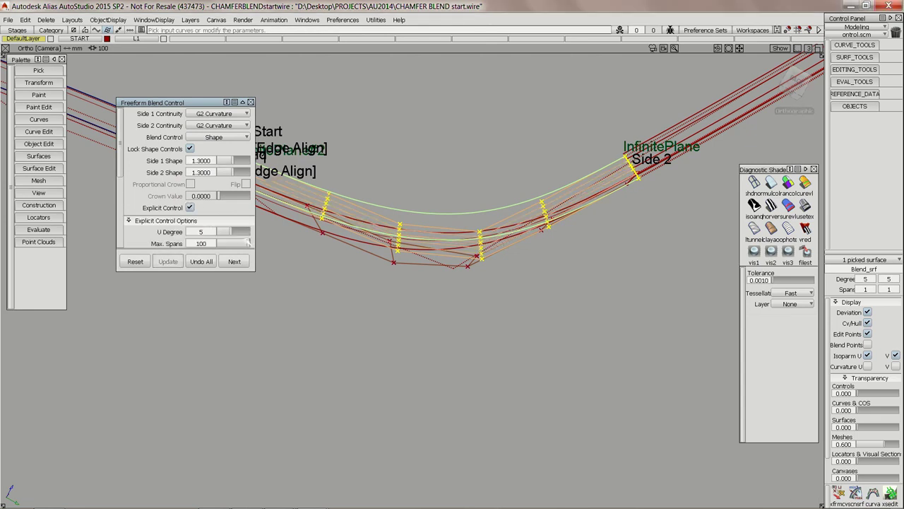
drag(232, 231, 215, 242)
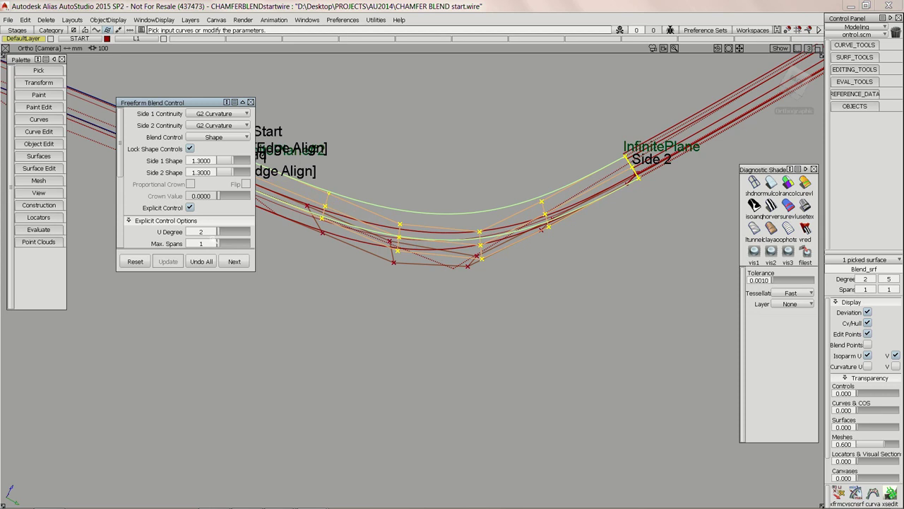
click(250, 102)
click(390, 199)
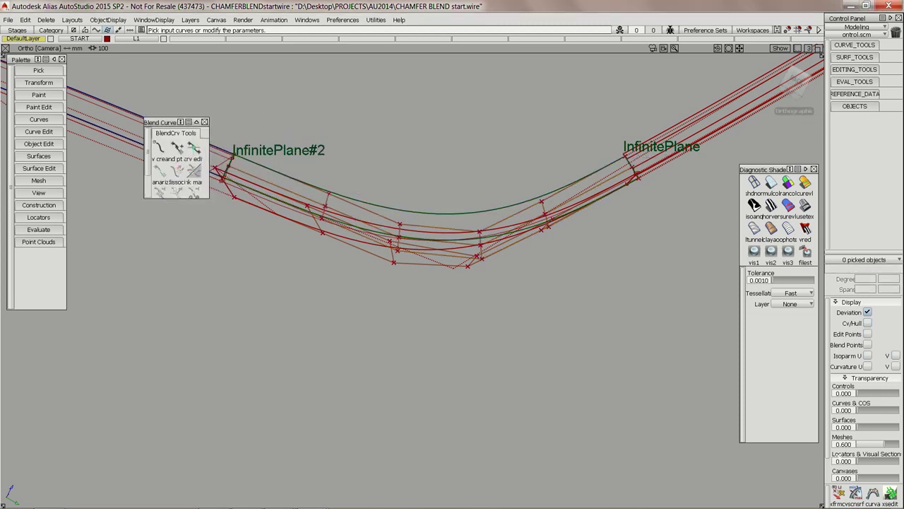
Step: Slide the blend surface's interior CV row nearest InfinitePlane toward the draft surface's matching row with Transform CV, accepting removal of construction history
click(839, 493)
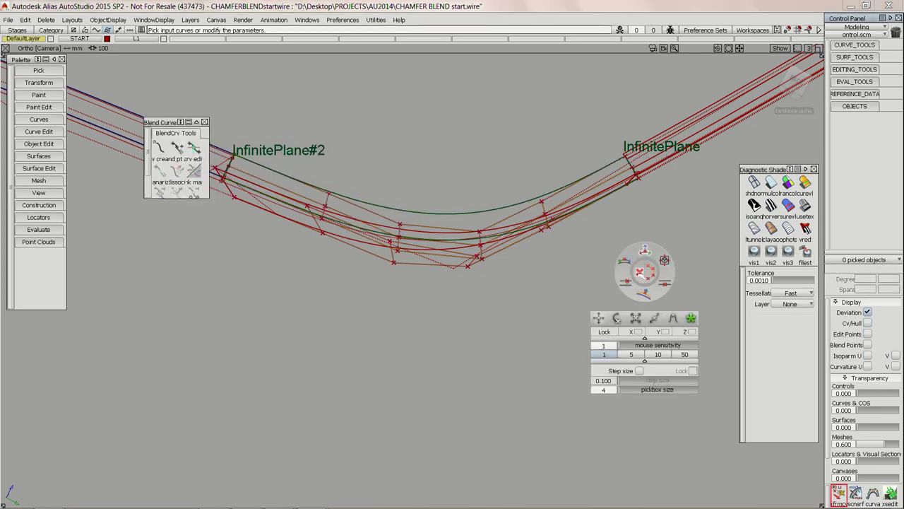
click(625, 262)
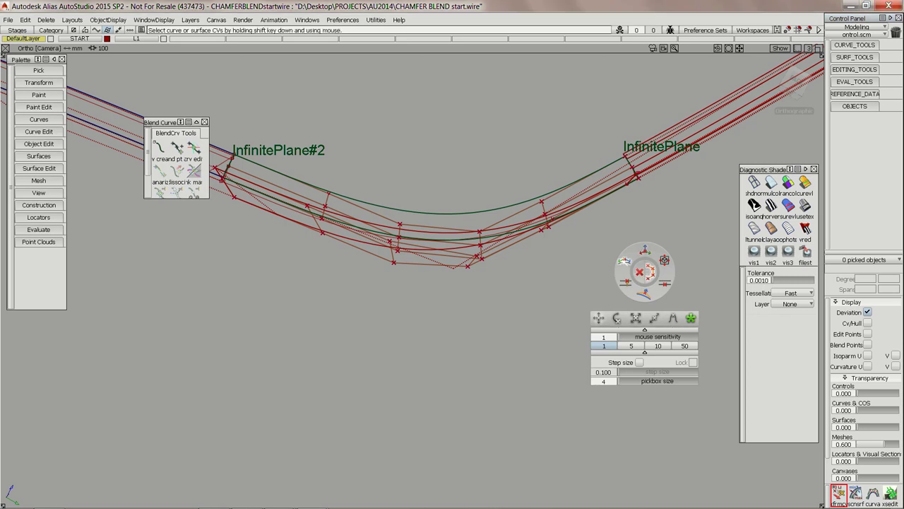
click(544, 208)
key(Return)
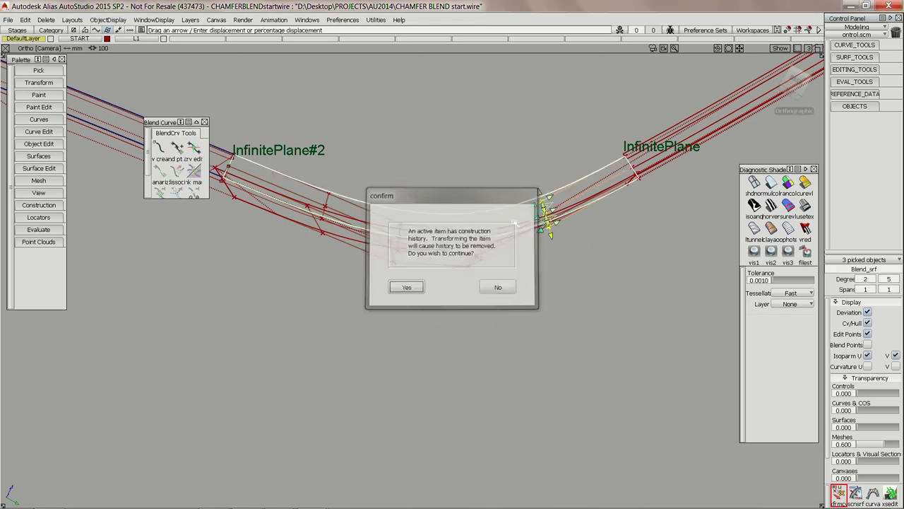
alt+shift+drag(555, 262, 578, 180)
alt+shift+right_drag(578, 181, 581, 177)
alt+shift+middle_drag(580, 176, 451, 116)
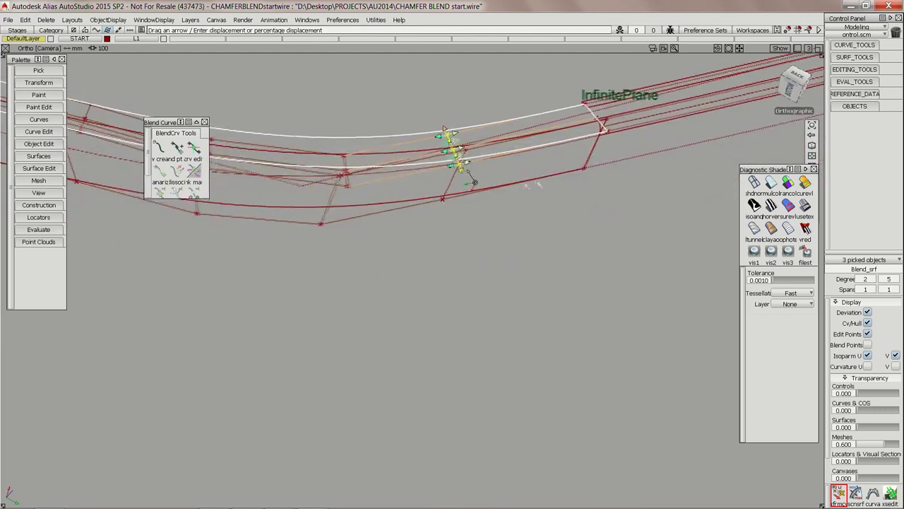
alt+shift+drag(450, 117, 438, 131)
alt+shift+right_drag(438, 130, 451, 107)
alt+shift+drag(451, 107, 602, 259)
click(589, 255)
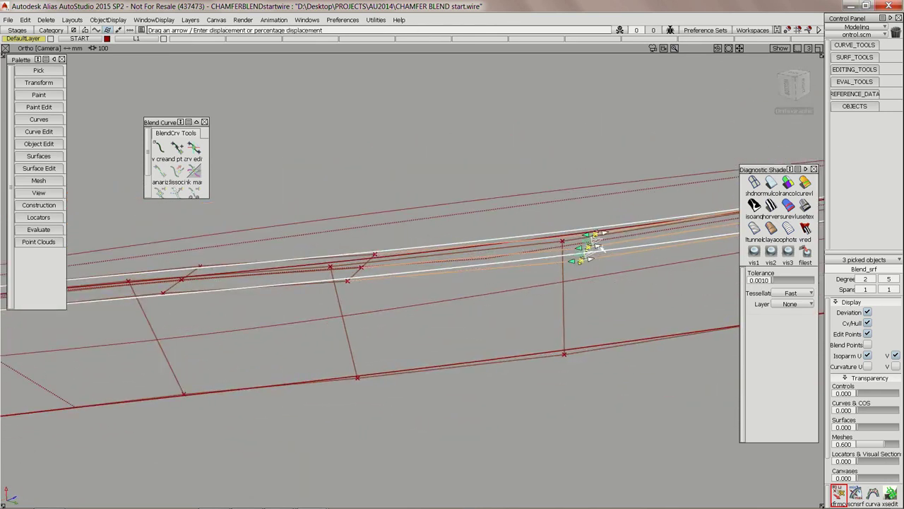
Step: Slide the blend surface's remaining interior CV rows toward InfinitePlane#2 into line with the draft surface's rows, and clear the selection
alt+shift+drag(576, 251, 391, 291)
click(423, 282)
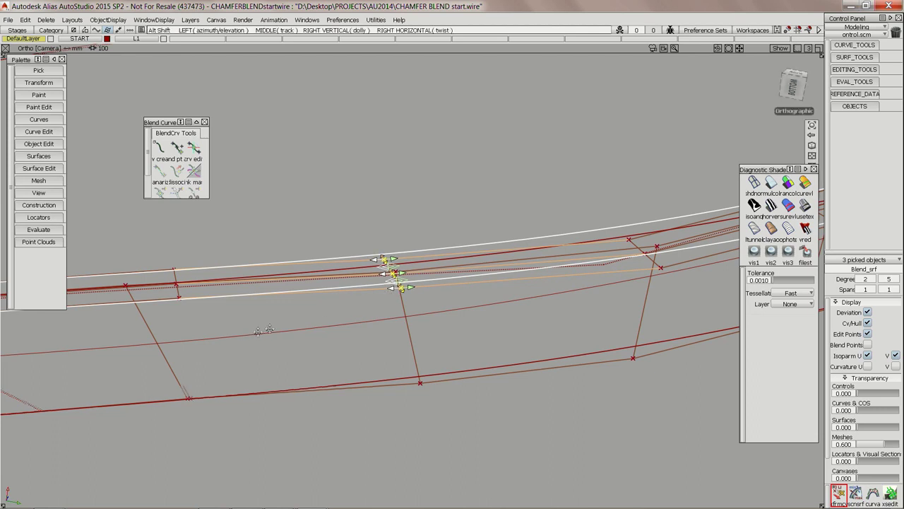
alt+shift+middle_drag(264, 329, 414, 262)
drag(450, 245, 400, 259)
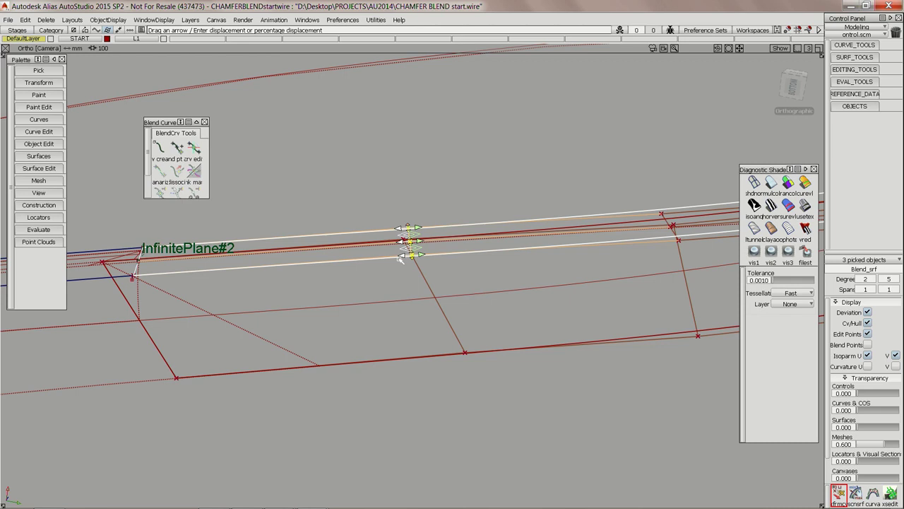
alt+shift+drag(390, 256, 374, 275)
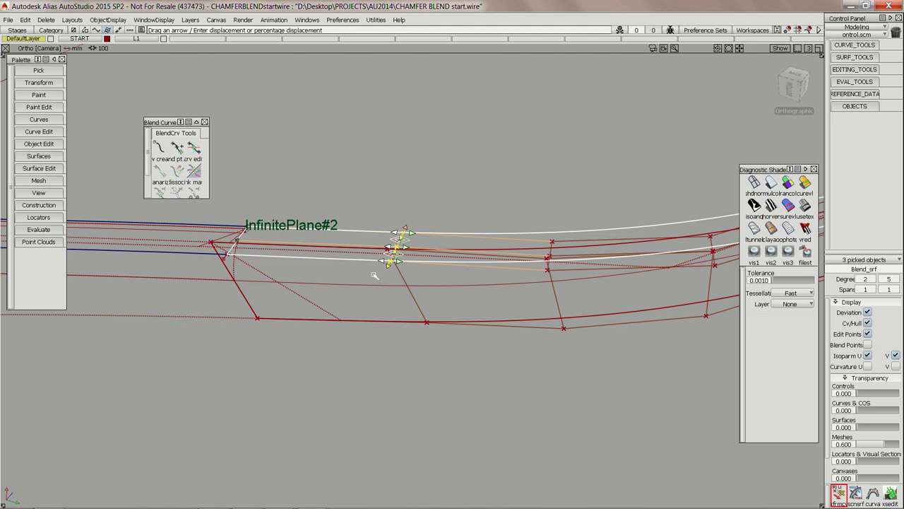
ctrl+shift+drag(461, 283, 460, 236)
Step: Check the adjusted CV rows from several angles, close the blend curve toolbox, and hide the CVs and hulls of both surfaces
alt+shift+middle_drag(630, 256, 533, 251)
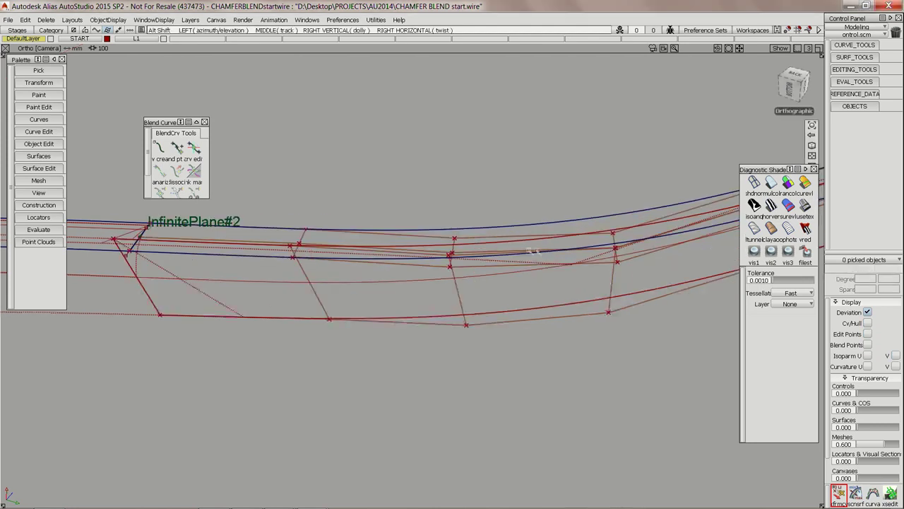
alt+shift+drag(533, 251, 397, 282)
alt+shift+middle_drag(638, 241, 516, 253)
alt+shift+drag(517, 254, 463, 264)
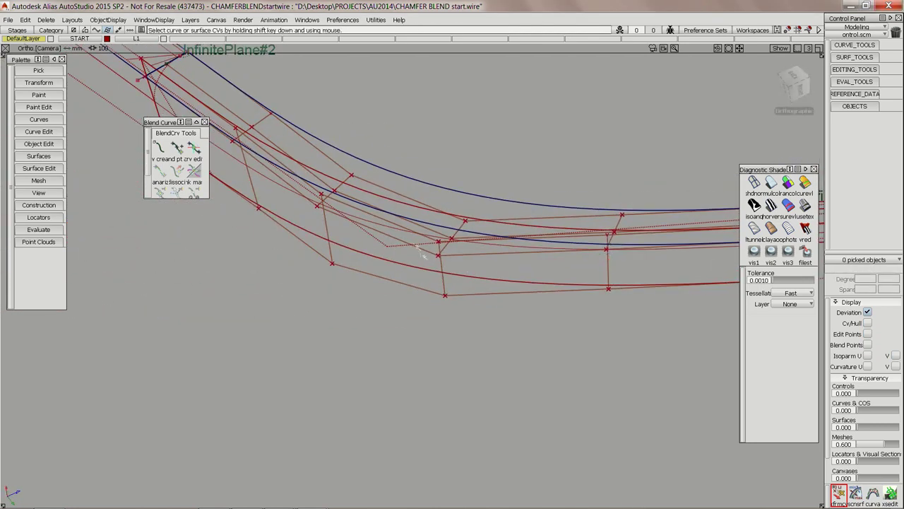
click(204, 122)
mouse_move(396, 268)
alt+shift+mouse_down()
mouse_move(414, 252)
mouse_move(393, 276)
alt+shift+mouse_up()
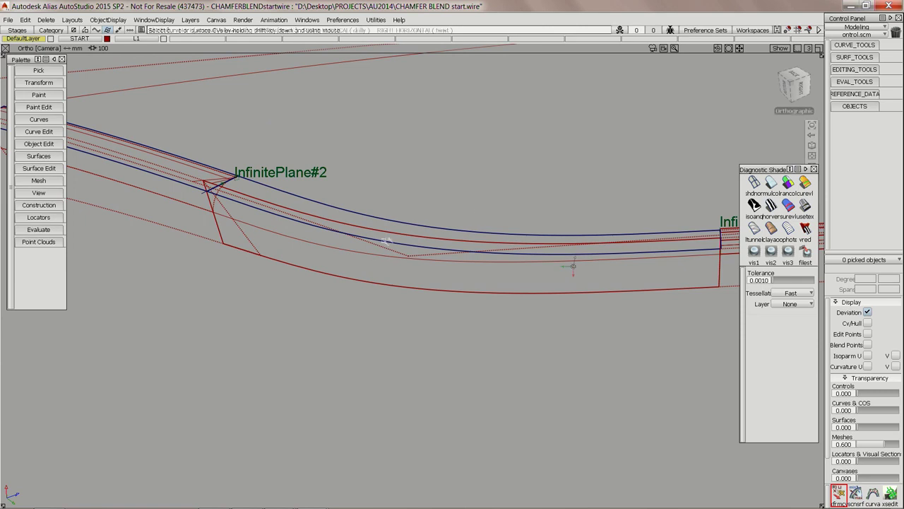
alt+shift+middle_drag(545, 219, 471, 222)
alt+shift+drag(470, 221, 650, 259)
alt+shift+middle_drag(664, 254, 601, 271)
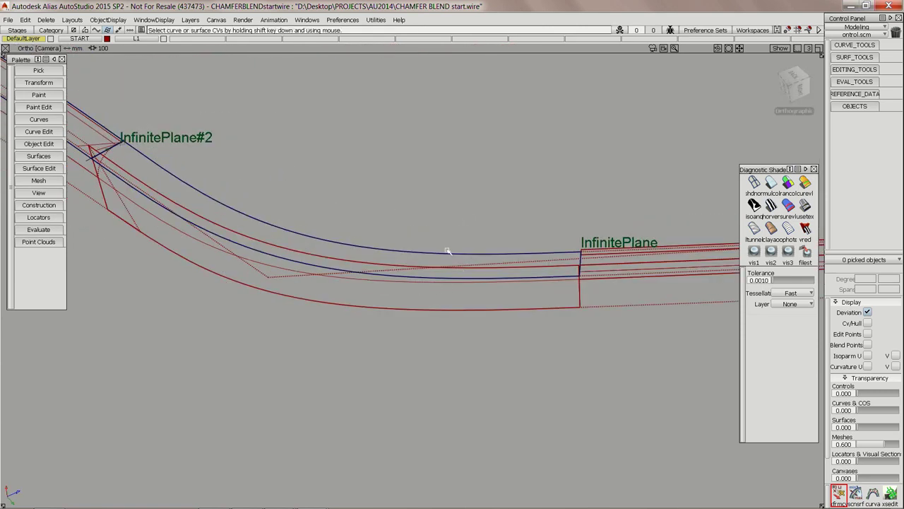
Step: Show the CVs of the blend curve and the draft surface between the two planes, and reselect the curve
alt+shift+drag(430, 283, 323, 277)
click(353, 278)
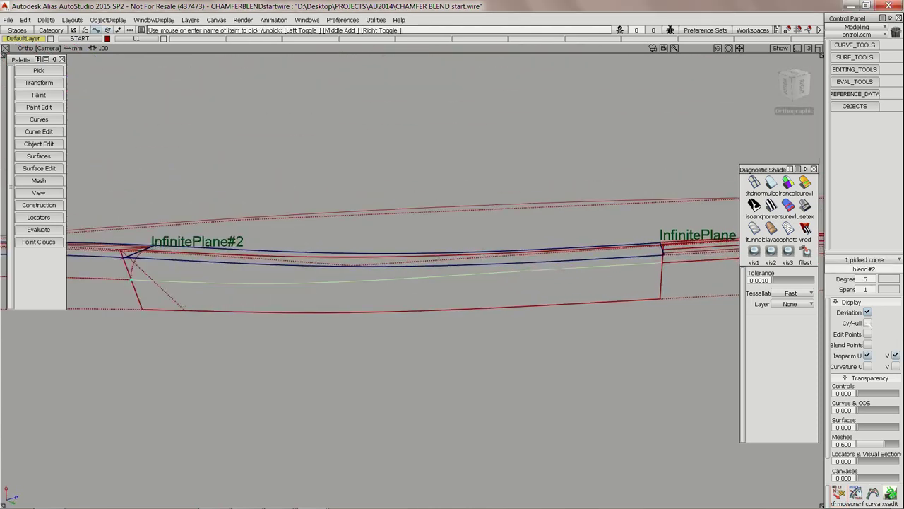
click(867, 323)
ctrl+shift+drag(469, 352, 479, 309)
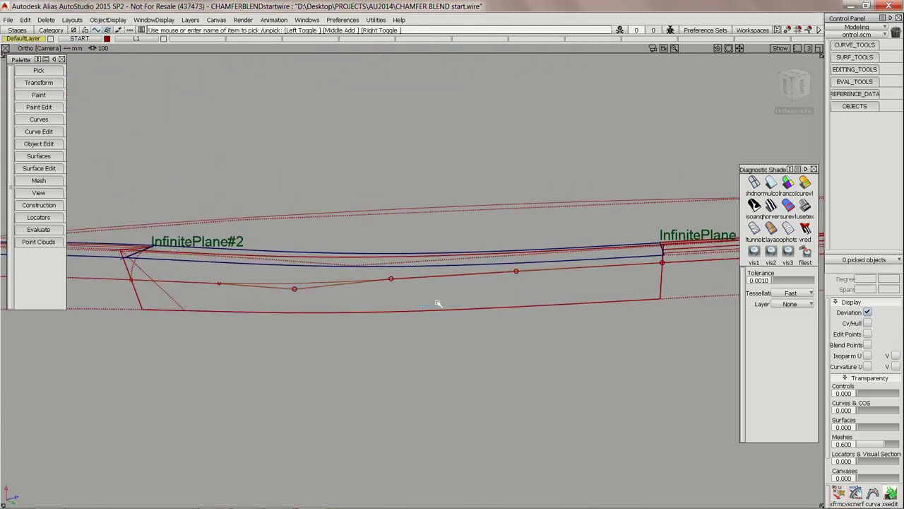
click(438, 304)
alt+shift+drag(357, 322, 518, 305)
alt+shift+drag(450, 308, 404, 308)
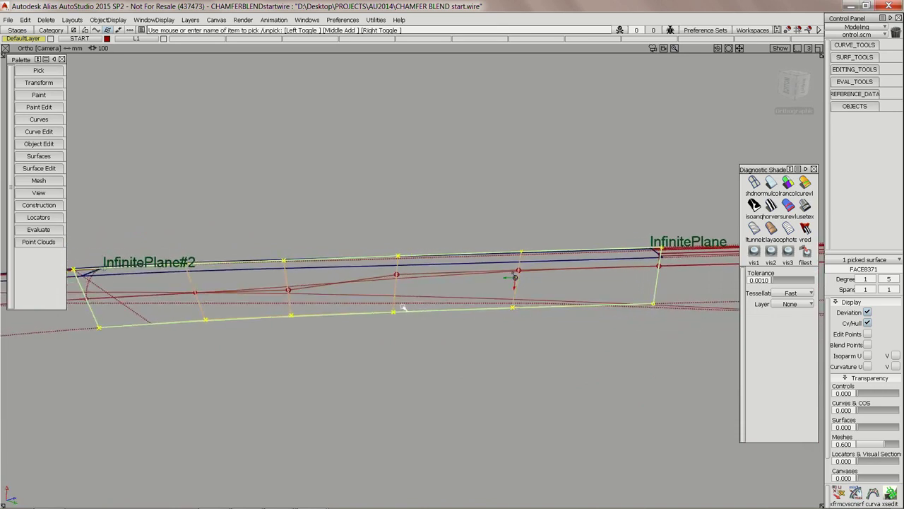
click(342, 362)
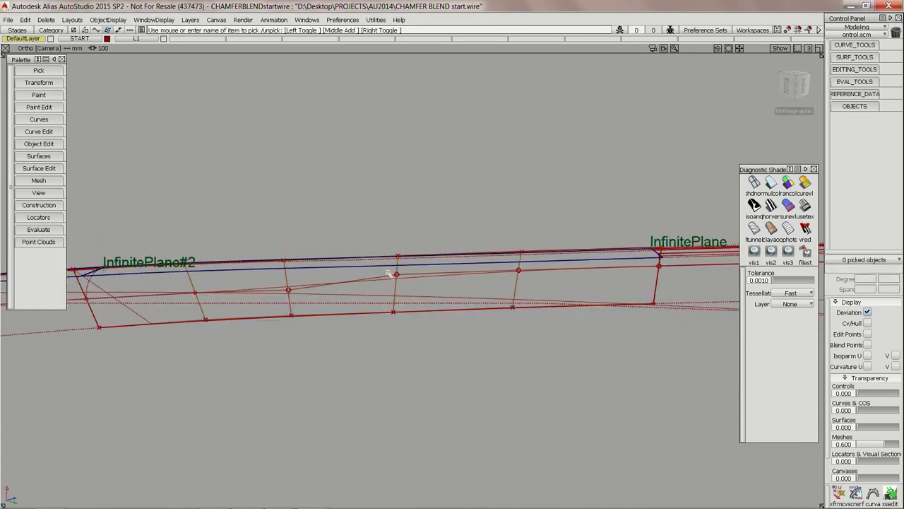
click(344, 278)
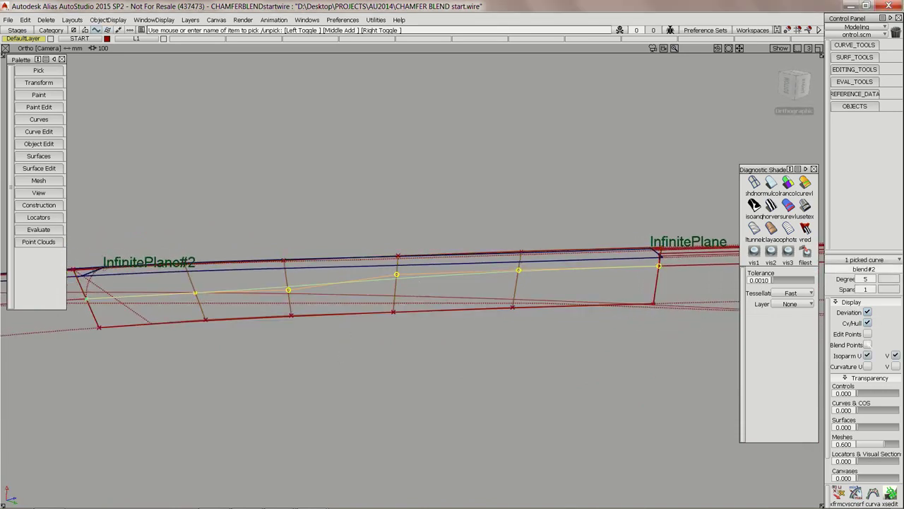
Step: Show the blend curve's blend points, clear the selection, and open the Blend Curve Toolbox with its curve edit tool active
click(868, 344)
click(423, 365)
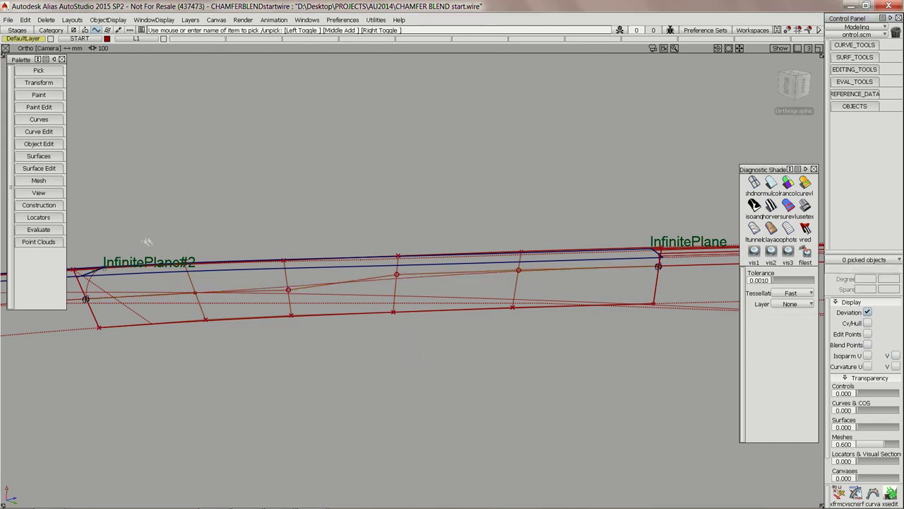
click(34, 131)
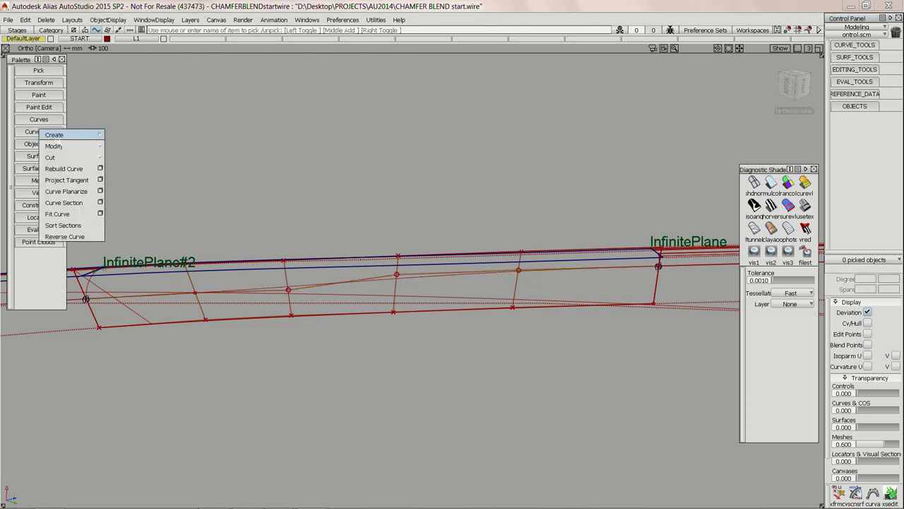
click(29, 132)
click(35, 120)
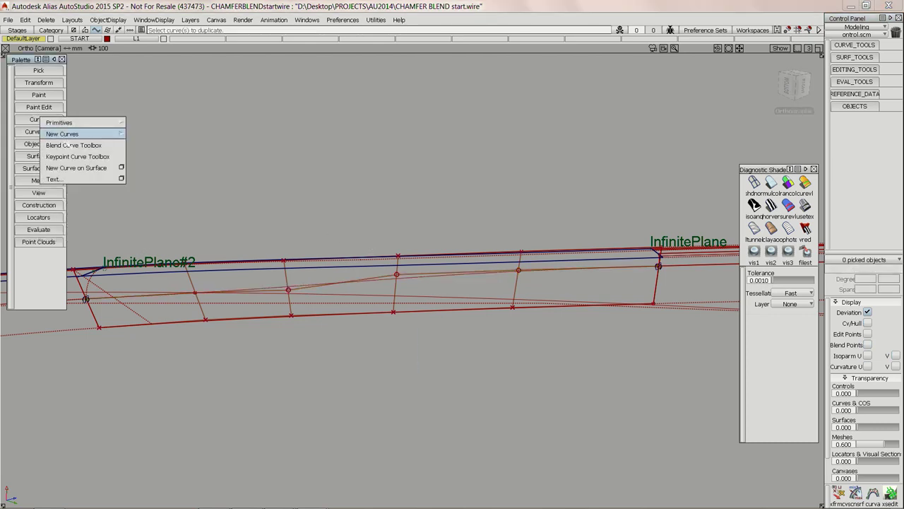
click(68, 145)
click(193, 149)
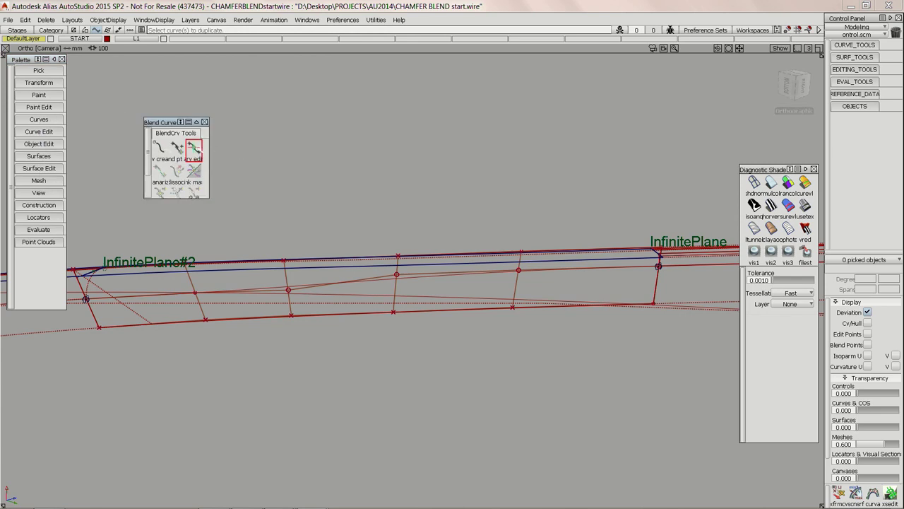
Step: Try to shift the blend curve's CVs with the tangent handle of its end point at InfinitePlane
click(659, 267)
drag(617, 271, 571, 280)
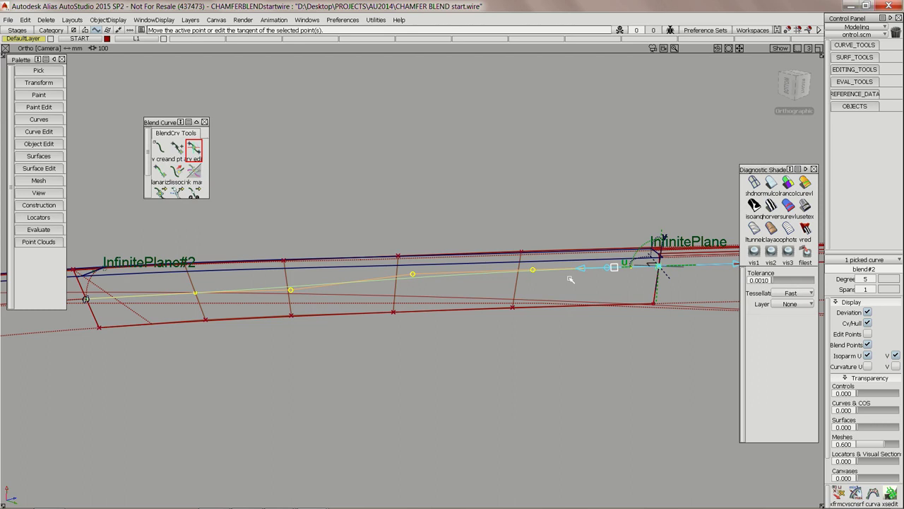
click(567, 323)
Step: Delete the existing blend curve between the two planes
ctrl+shift+drag(472, 291, 457, 286)
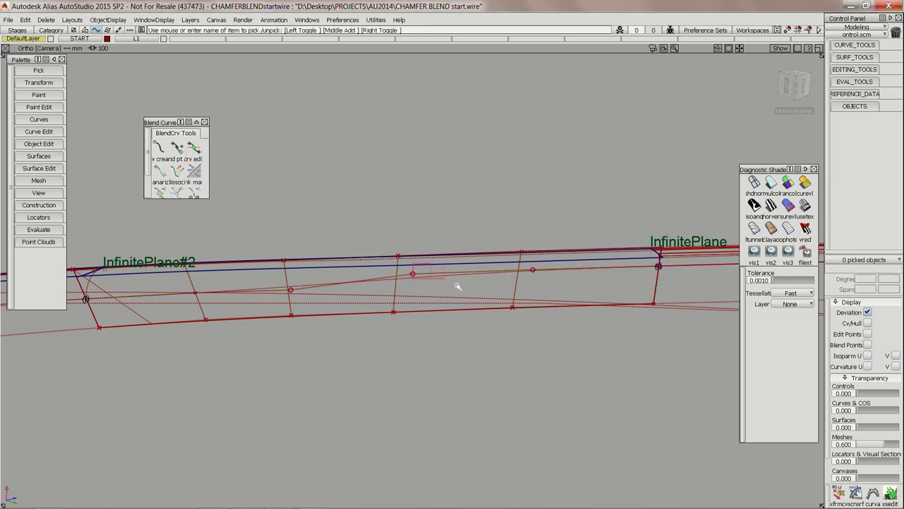
click(457, 286)
key(Delete)
key(Return)
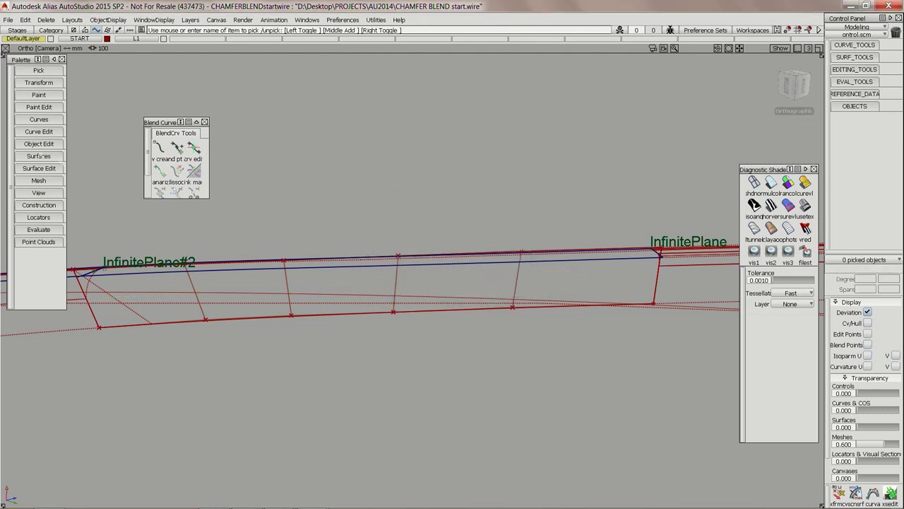
Step: Start a new blend curve on the surface edge at InfinitePlane#2 and set its constraint to geometry direction
click(160, 148)
click(76, 299)
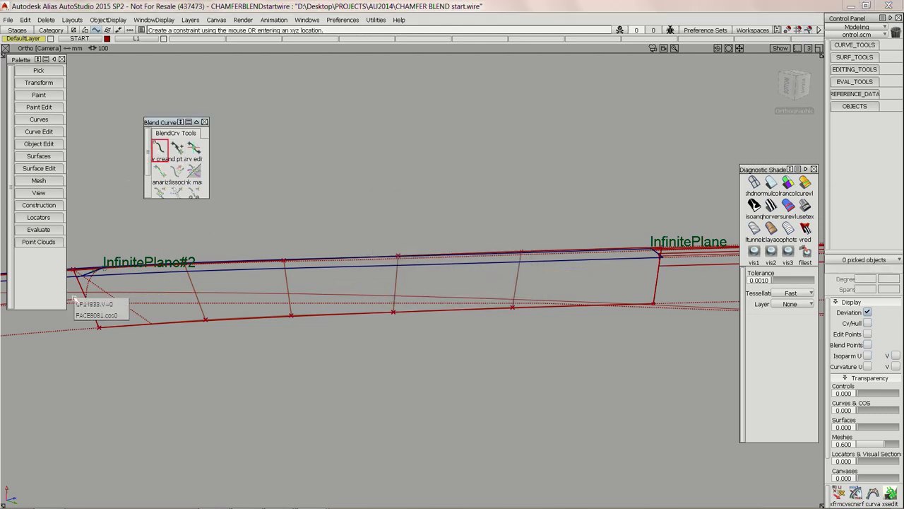
click(124, 302)
click(161, 194)
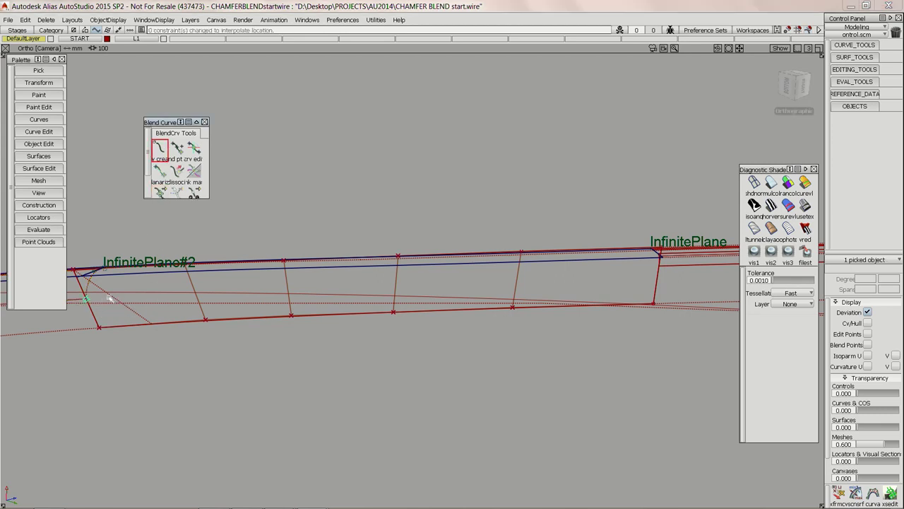
drag(163, 195, 211, 196)
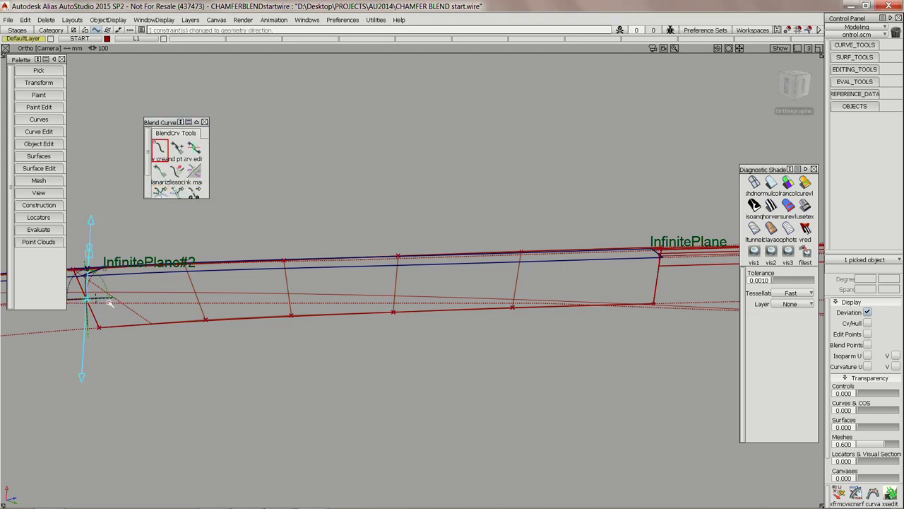
Step: End the blend curve on the surface edge at InfinitePlane, align that constraint to geometry direction, and display the curve's CVs and hull
alt+shift+drag(111, 304, 238, 336)
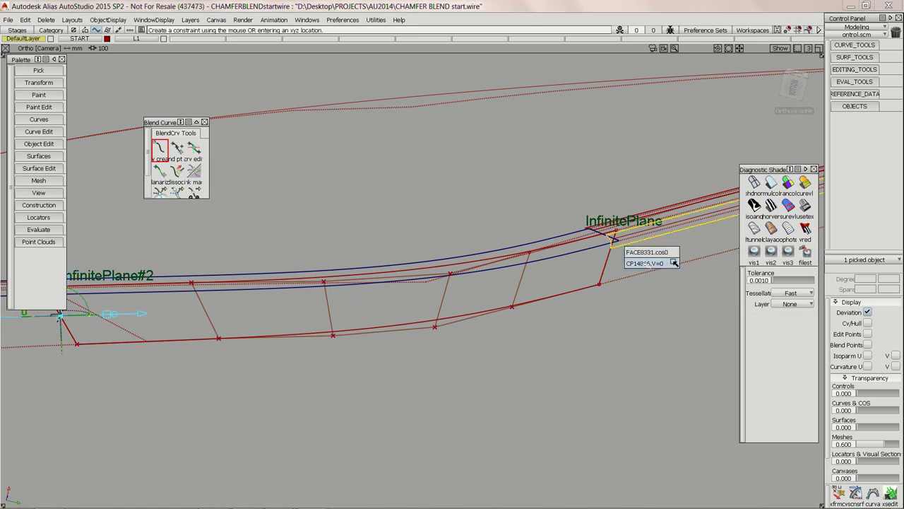
click(680, 263)
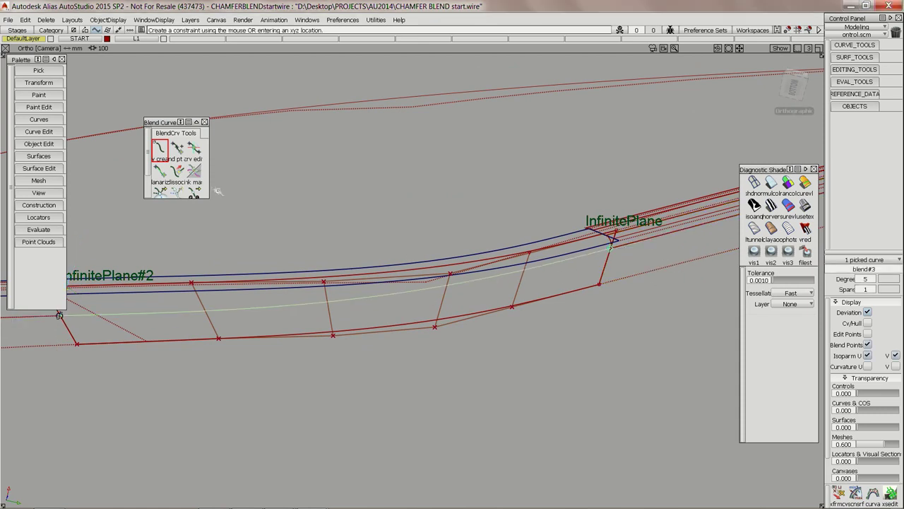
click(609, 248)
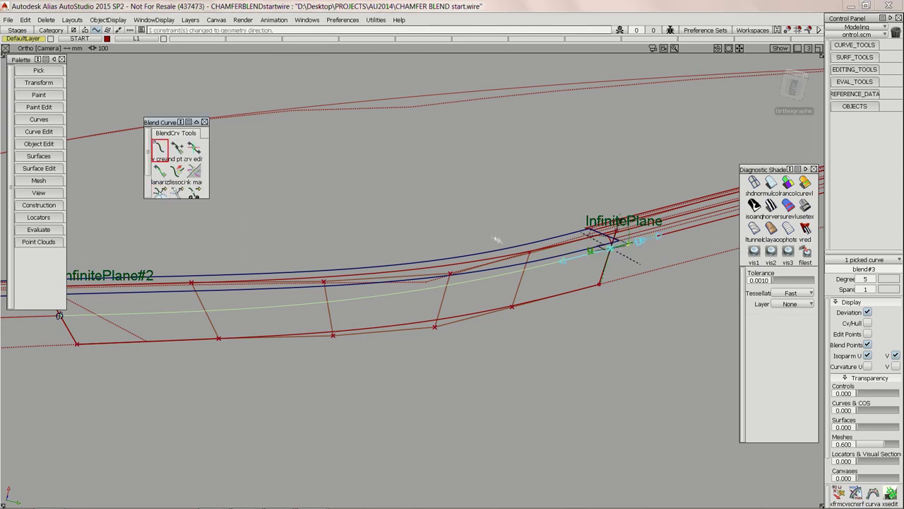
click(594, 251)
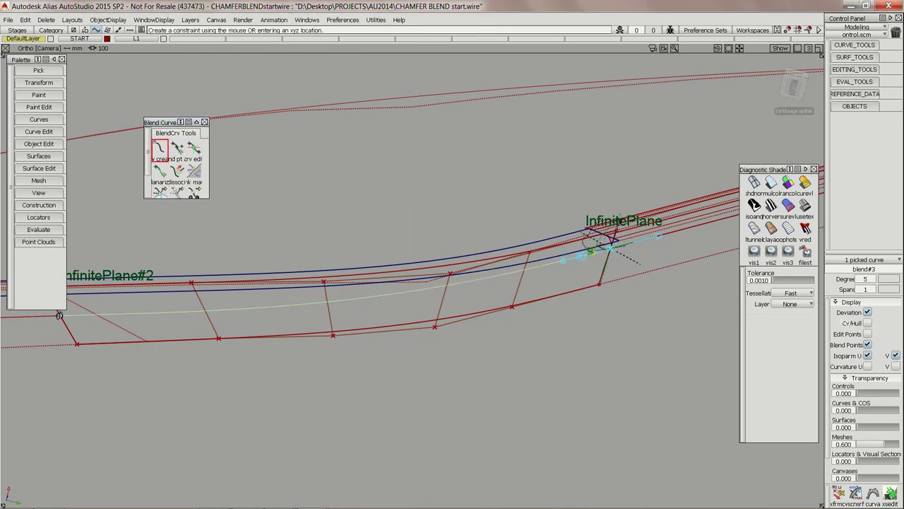
click(869, 323)
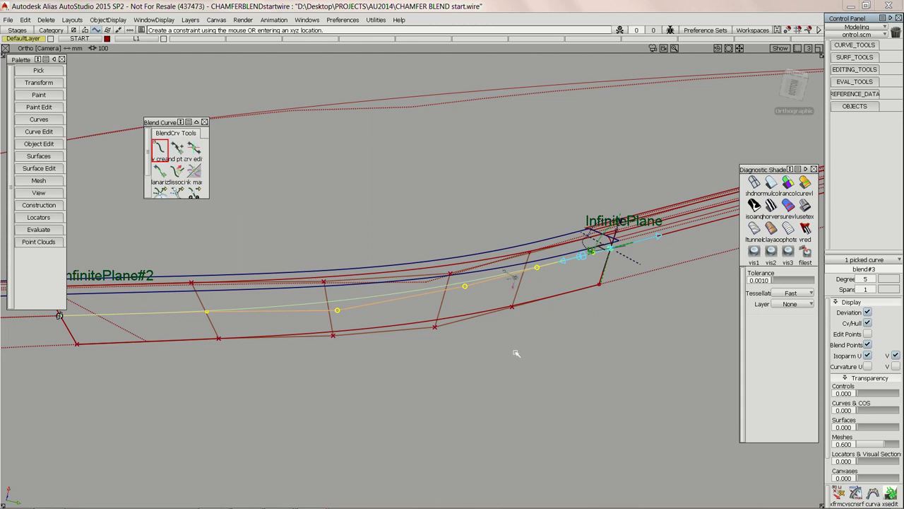
Step: Measure the curve-to-surface deviation from the new blend curve to the draft surface, inspect it, and remove the measurement
mouse_move(517, 353)
alt+shift+mouse_down()
mouse_move(521, 295)
mouse_move(381, 357)
mouse_move(417, 359)
alt+shift+mouse_up()
alt+shift+right_drag(417, 359, 479, 305)
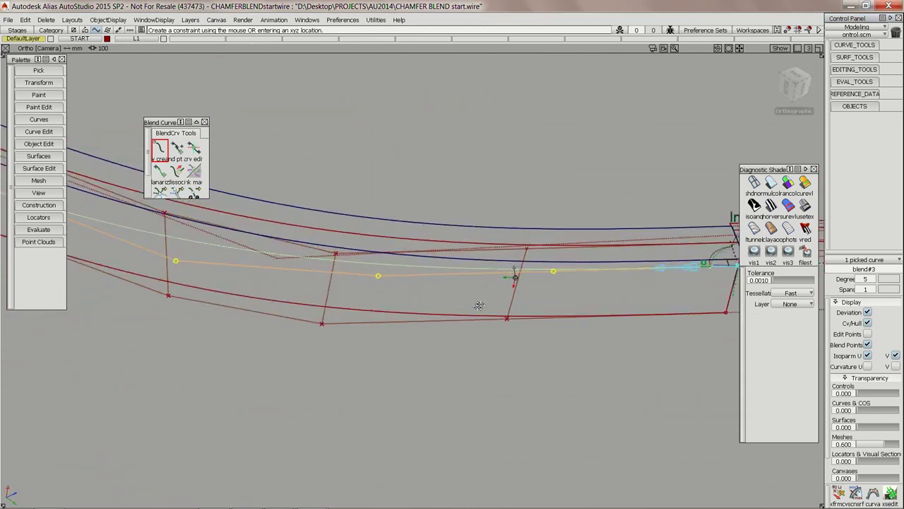
alt+shift+middle_drag(479, 305, 465, 332)
ctrl+shift+drag(469, 334, 472, 278)
click(861, 71)
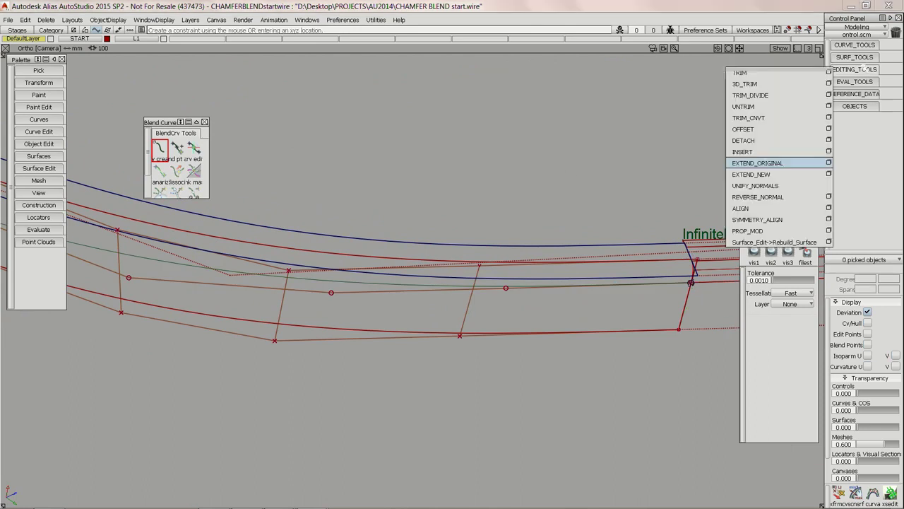
click(860, 58)
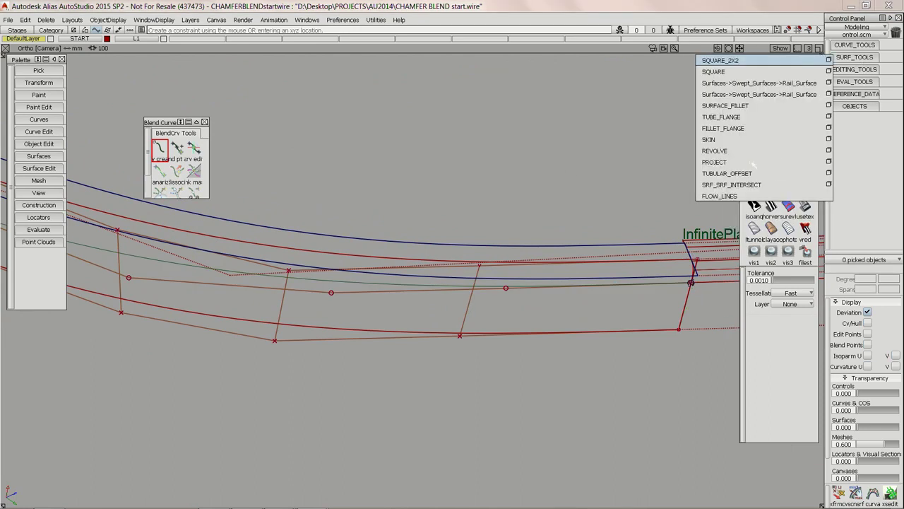
click(864, 82)
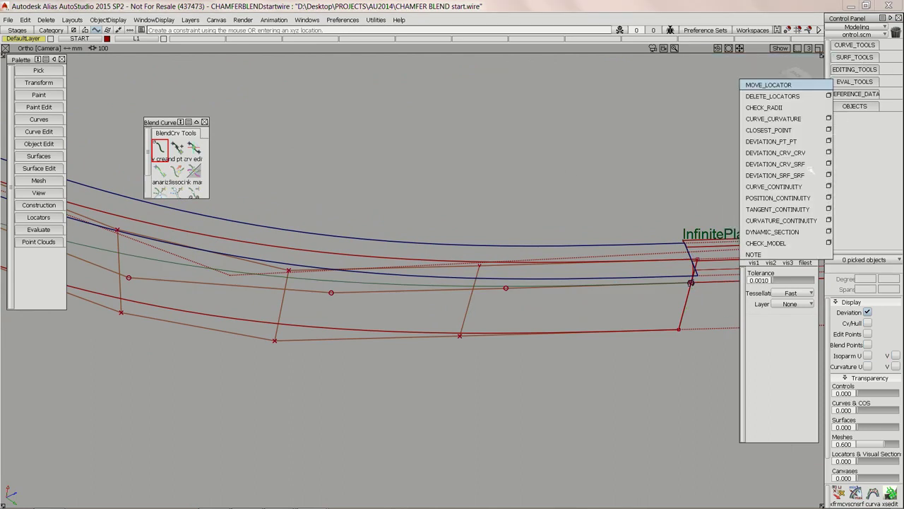
click(795, 164)
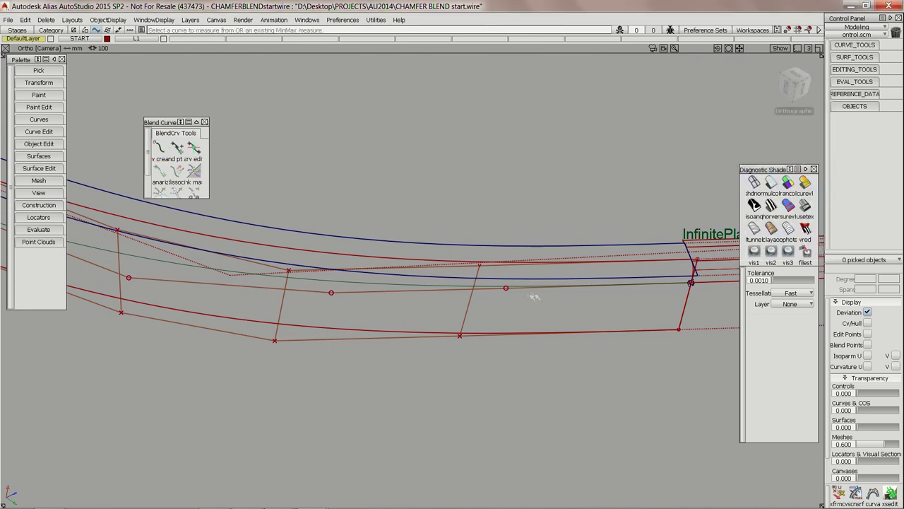
click(373, 284)
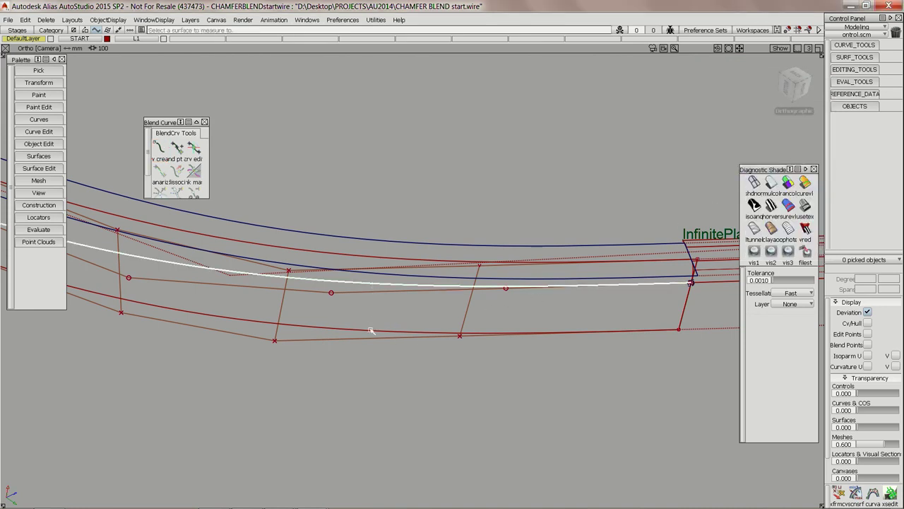
click(371, 331)
alt+shift+drag(344, 286, 335, 366)
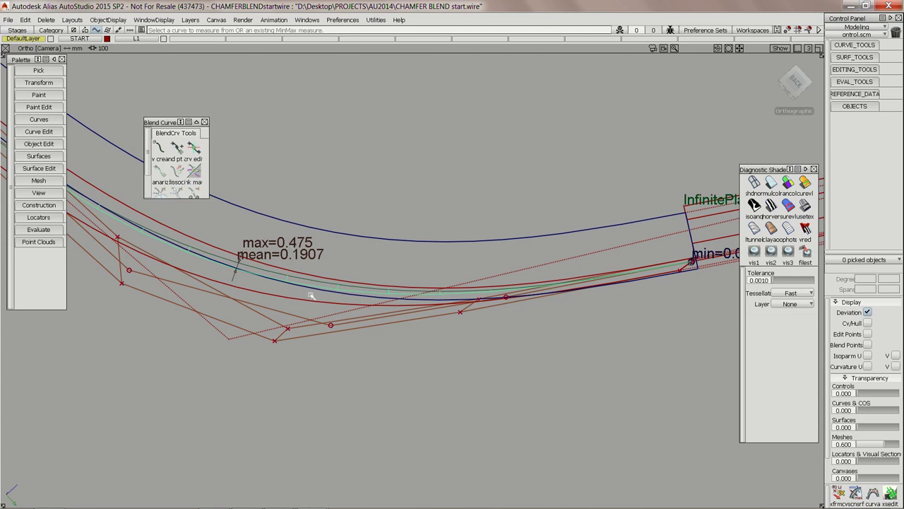
key(Delete)
Step: Adjust the blend curve's end handles until its interior CVs line up with the draft surface's CV rows, and clear the selection
alt+shift+drag(410, 280, 382, 184)
click(194, 148)
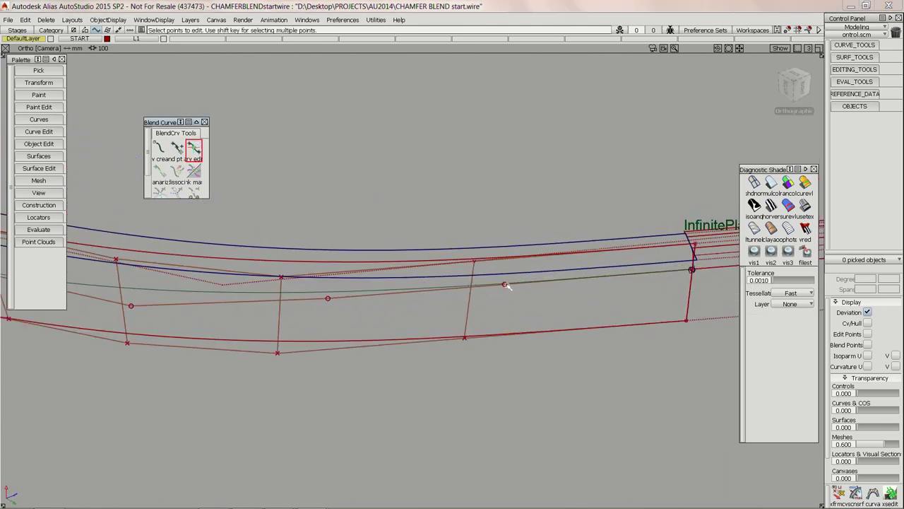
click(692, 270)
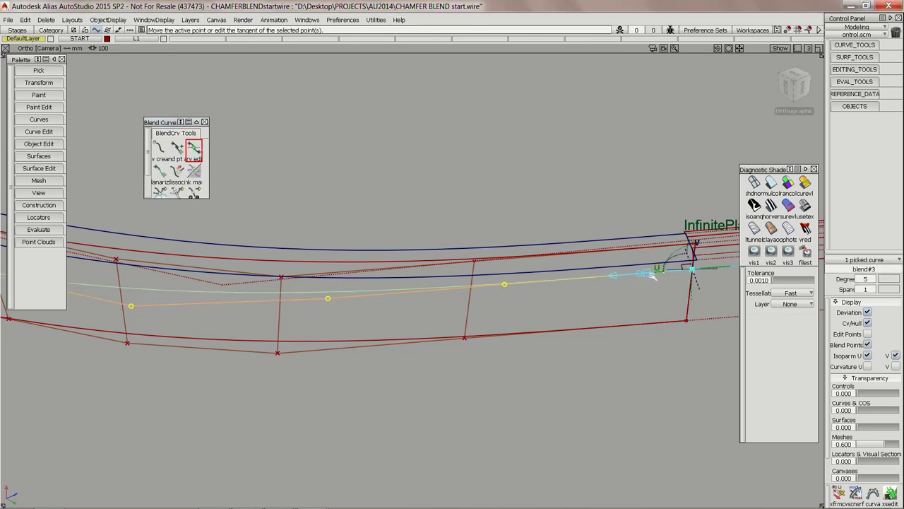
drag(661, 277, 707, 274)
alt+shift+drag(622, 320, 584, 324)
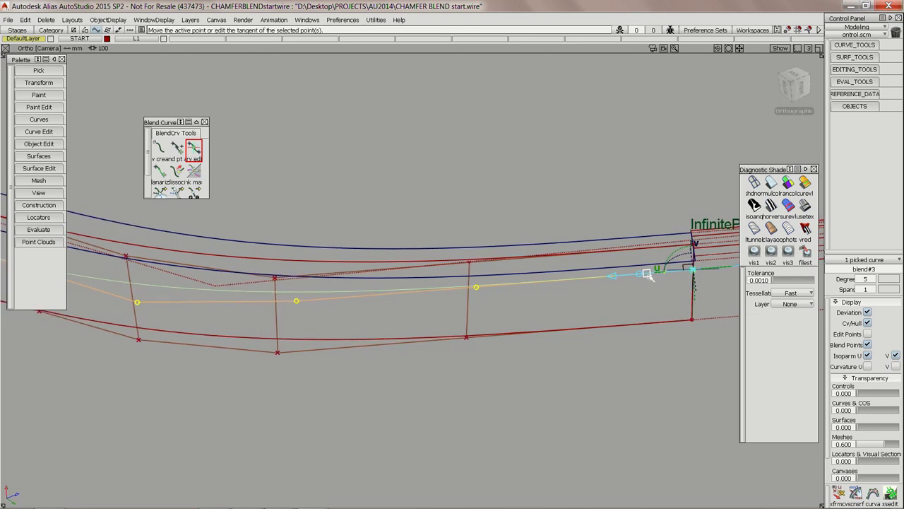
drag(651, 279, 731, 276)
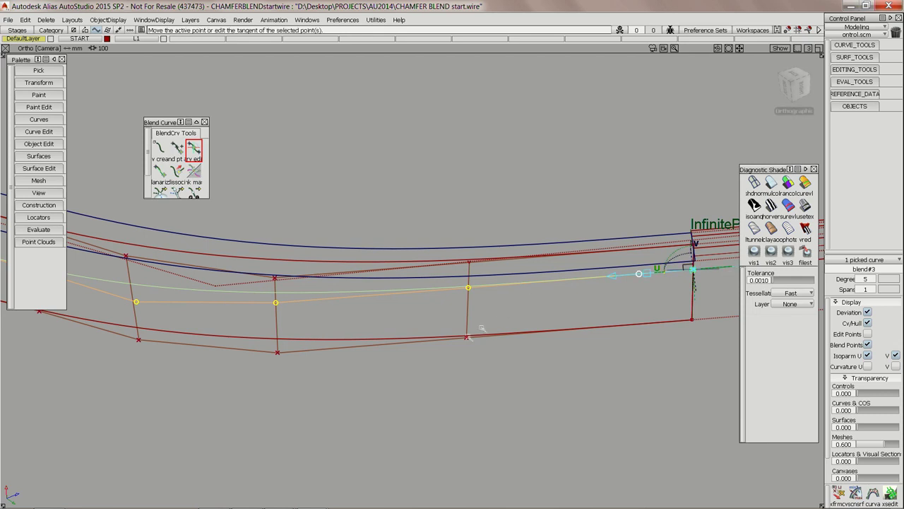
alt+shift+drag(545, 293, 244, 253)
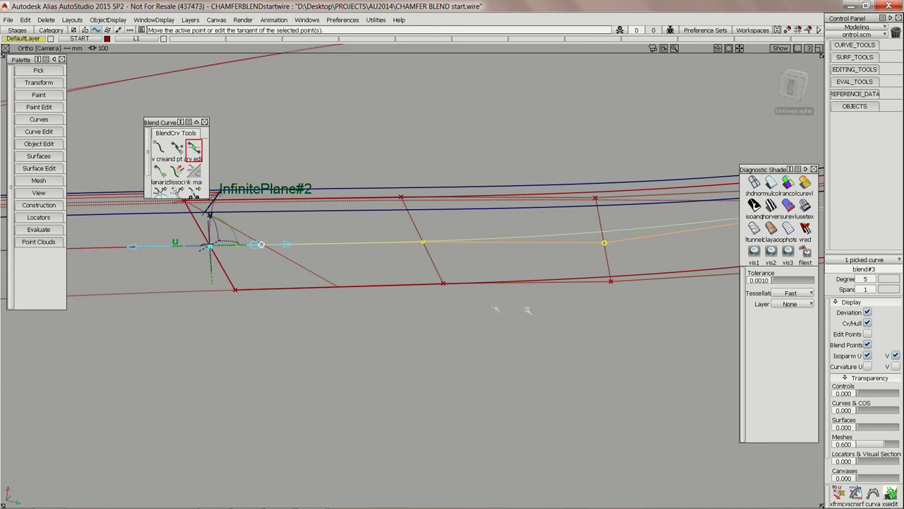
click(596, 305)
Step: Measure the adjusted blend curve's deviation from the draft surface again and examine the gap between them up close
click(862, 83)
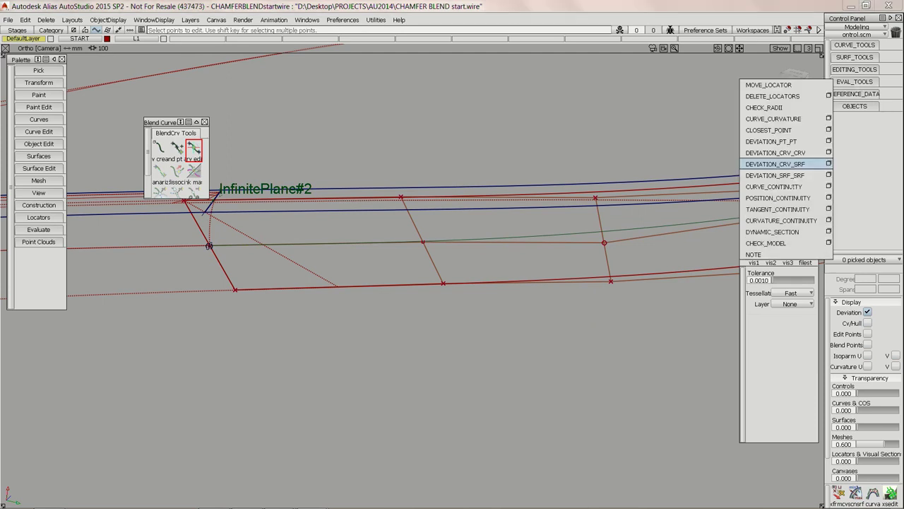
click(775, 163)
click(648, 231)
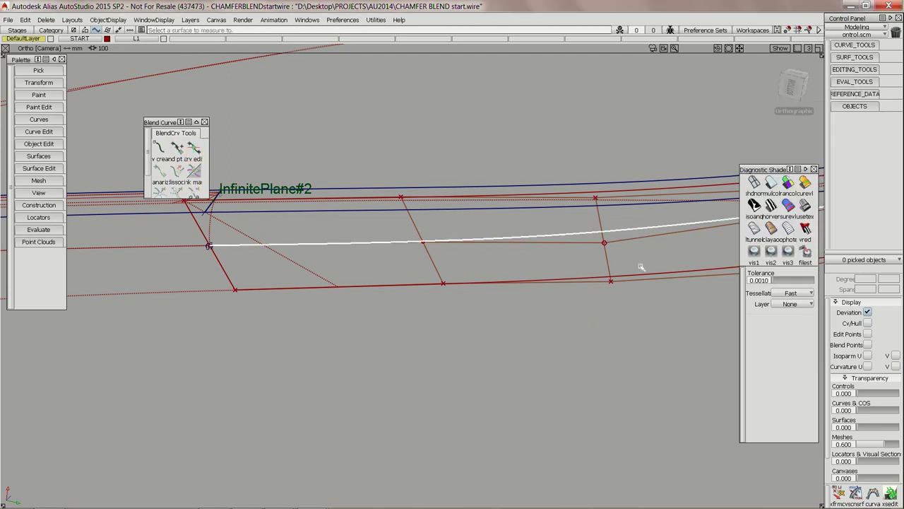
click(642, 274)
alt+shift+middle_drag(627, 198, 401, 221)
alt+shift+right_drag(401, 221, 530, 255)
alt+shift+drag(530, 254, 506, 258)
mouse_move(506, 259)
alt+shift+right_down()
mouse_move(566, 117)
mouse_move(571, 127)
alt+shift+right_up()
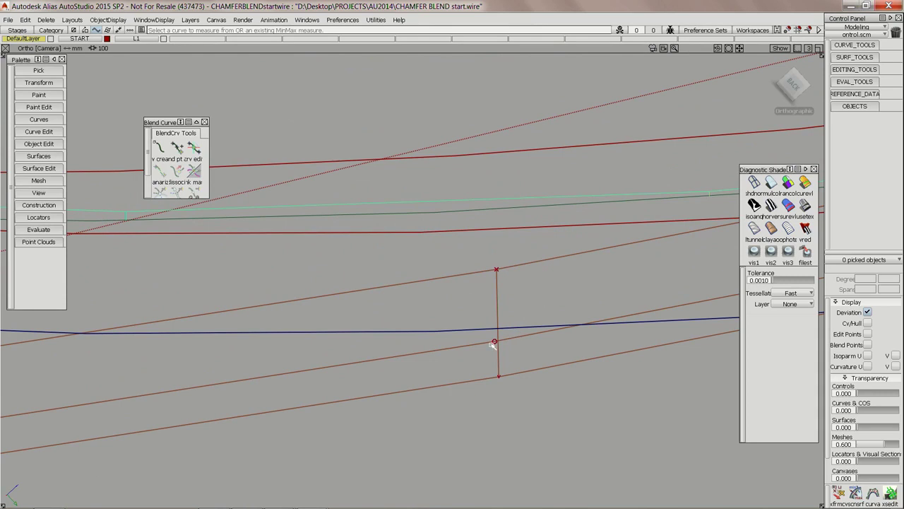
alt+shift+middle_drag(491, 322, 304, 283)
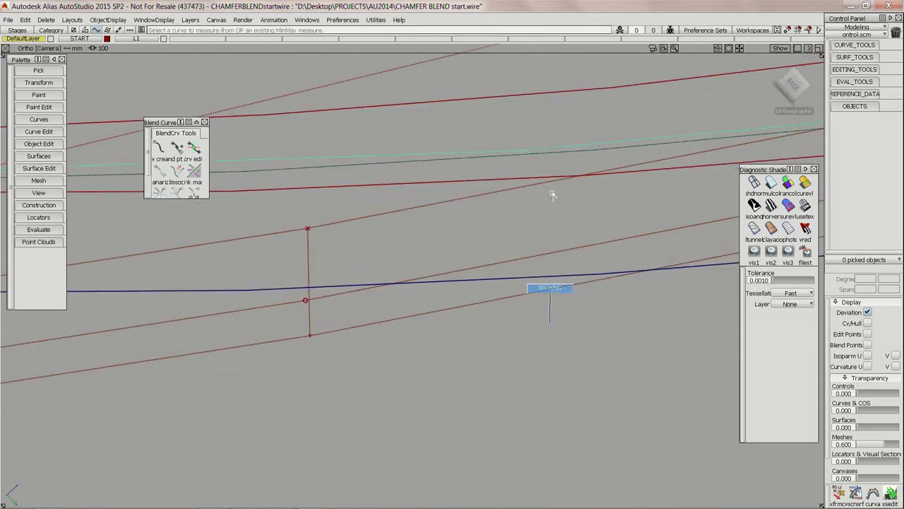
Step: Select the blend curve's end point at InfinitePlane, compare the CVs with the draft surface's from several views, and clear the selection
click(193, 148)
alt+shift+right_drag(487, 269, 570, 313)
alt+shift+middle_drag(713, 195, 507, 232)
click(716, 190)
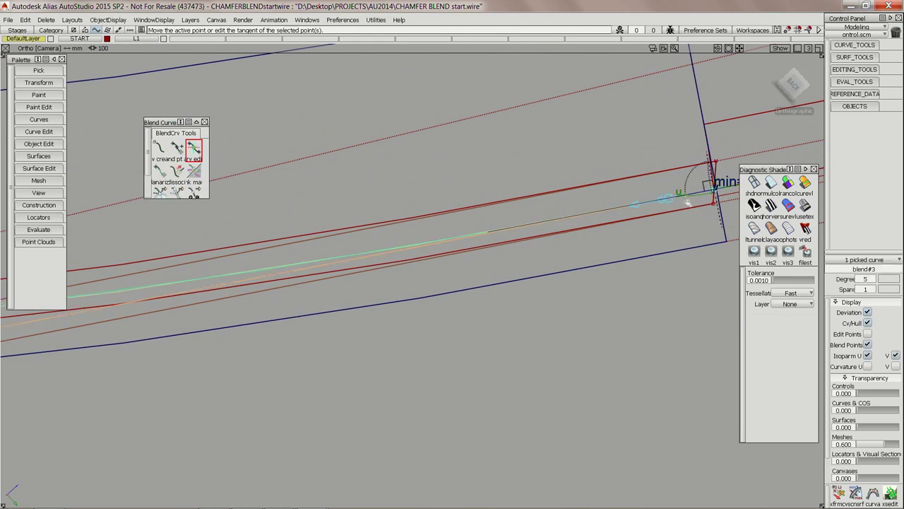
alt+shift+drag(713, 190, 275, 310)
alt+shift+middle_drag(243, 313, 354, 305)
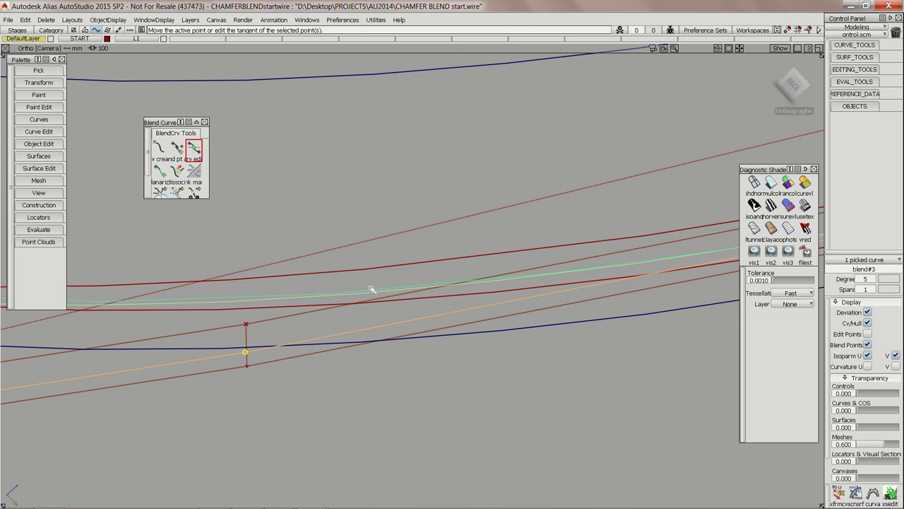
alt+shift+drag(372, 289, 434, 182)
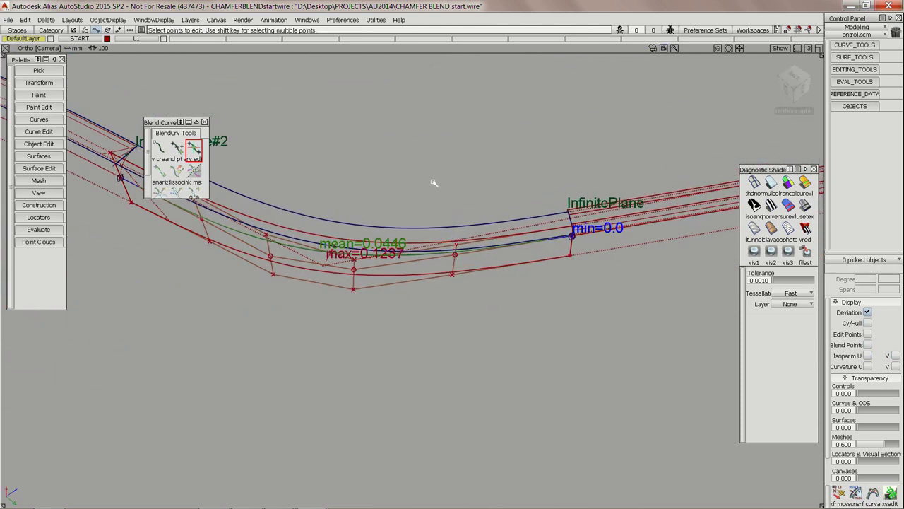
Step: Delete the deviation locators and project the blend curve onto the draft surface along the surface normal as a curve on surface
click(46, 20)
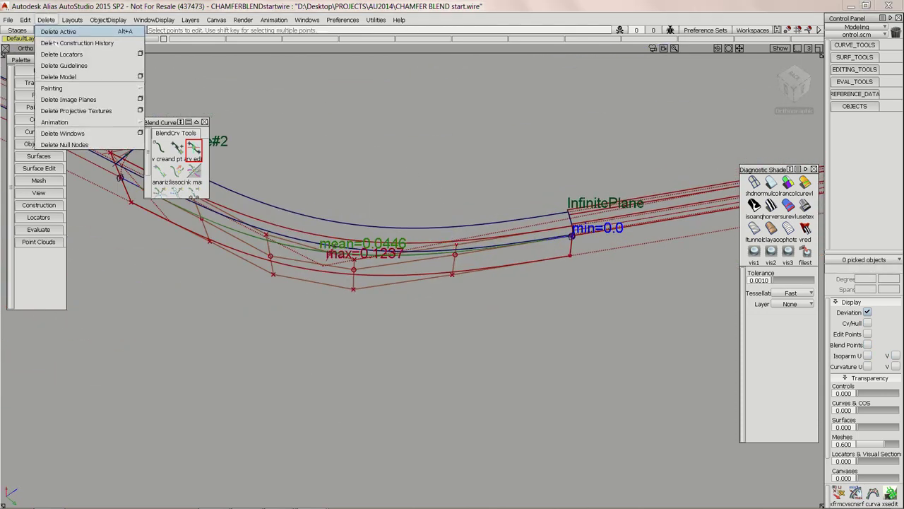
click(30, 168)
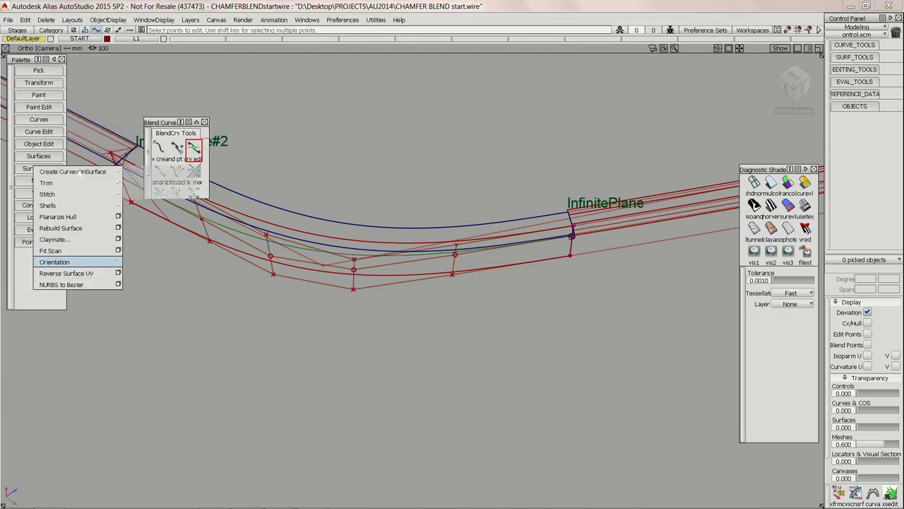
mouse_move(106, 171)
click(138, 171)
click(337, 276)
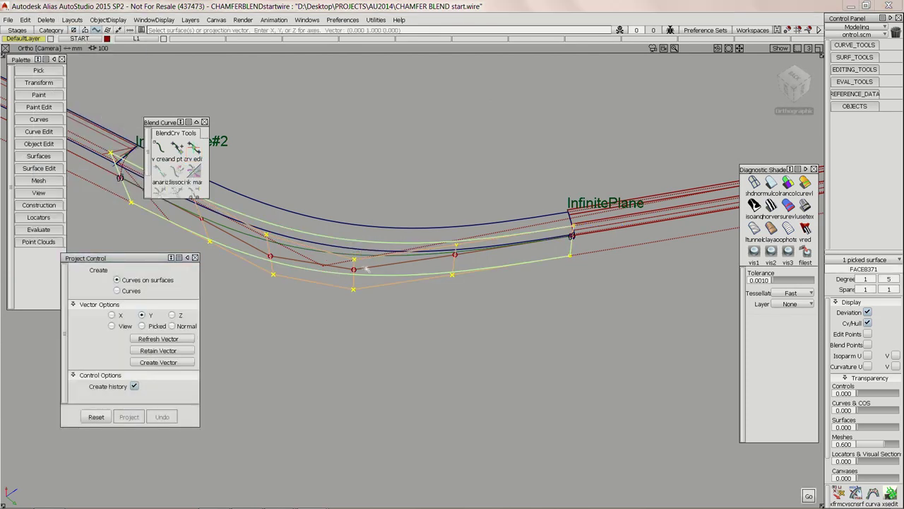
key(space)
click(177, 326)
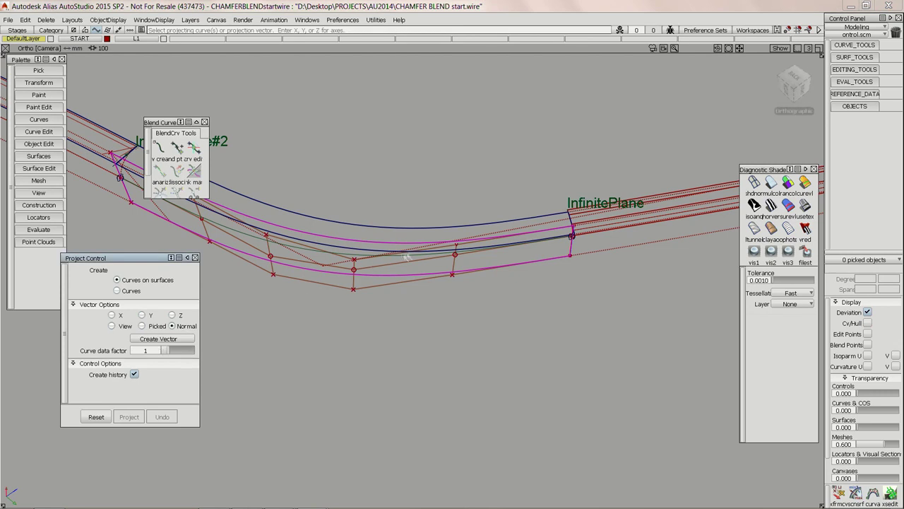
click(411, 256)
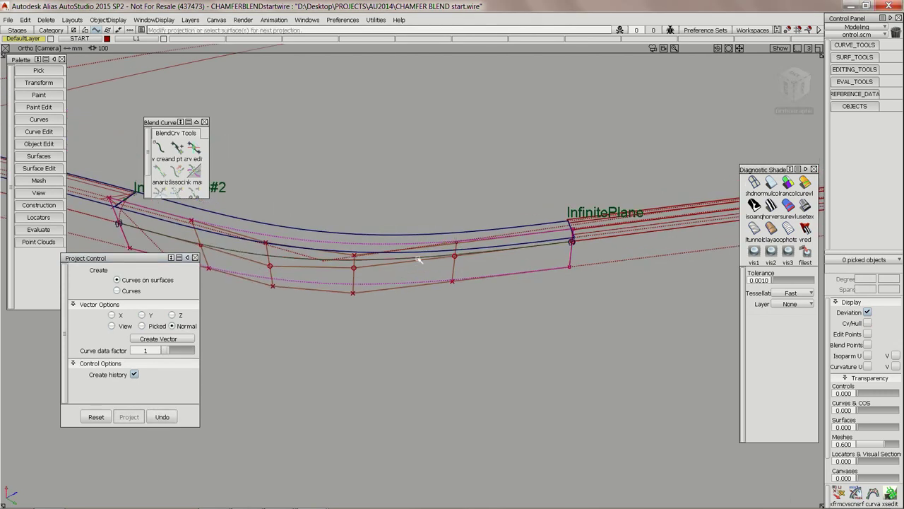
Step: Start a symmetric fillet with the projected curve as the first set and the chamfer's blend surface as the second set
click(38, 169)
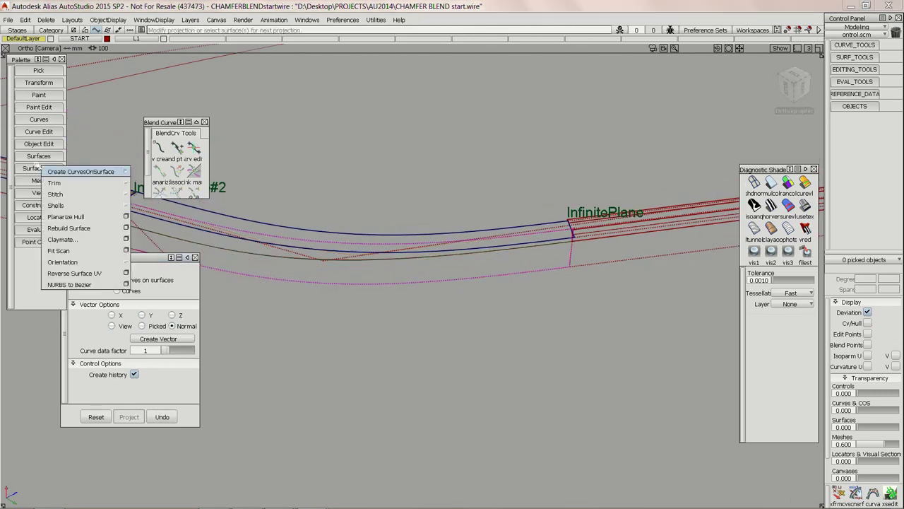
click(41, 158)
mouse_move(85, 227)
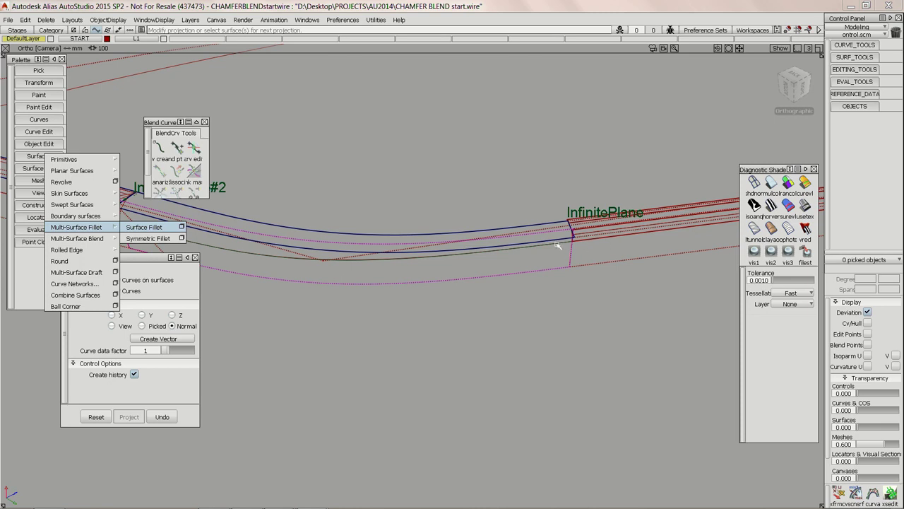
alt+shift+right_drag(452, 240, 622, 121)
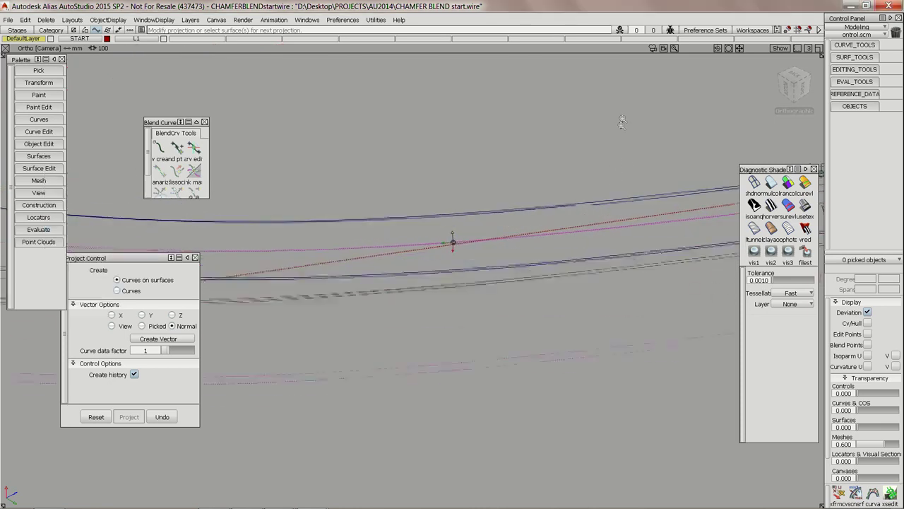
alt+shift+middle_drag(622, 120, 414, 254)
alt+shift+drag(413, 253, 518, 262)
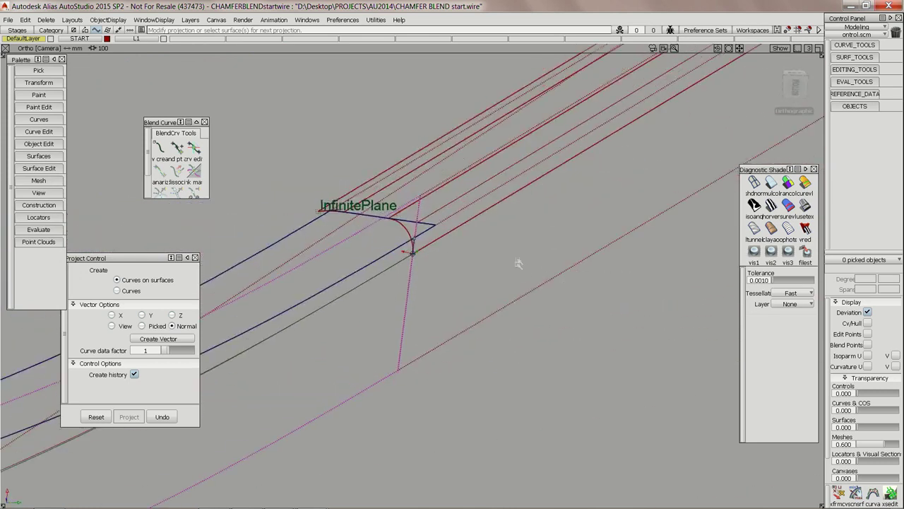
alt+shift+right_drag(519, 262, 397, 258)
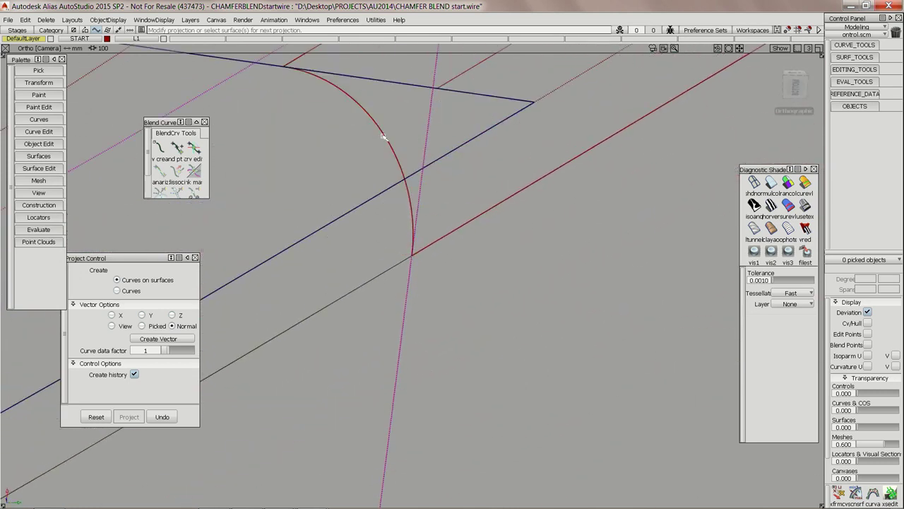
click(40, 156)
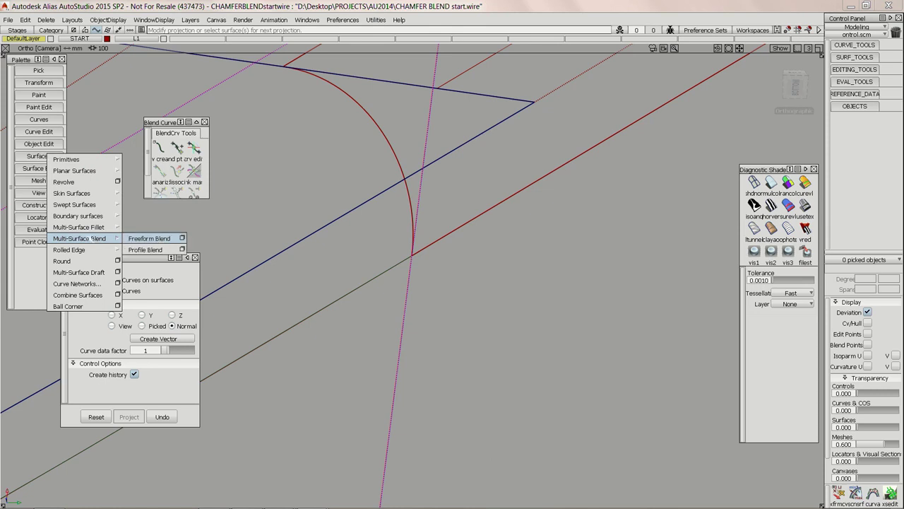
click(150, 238)
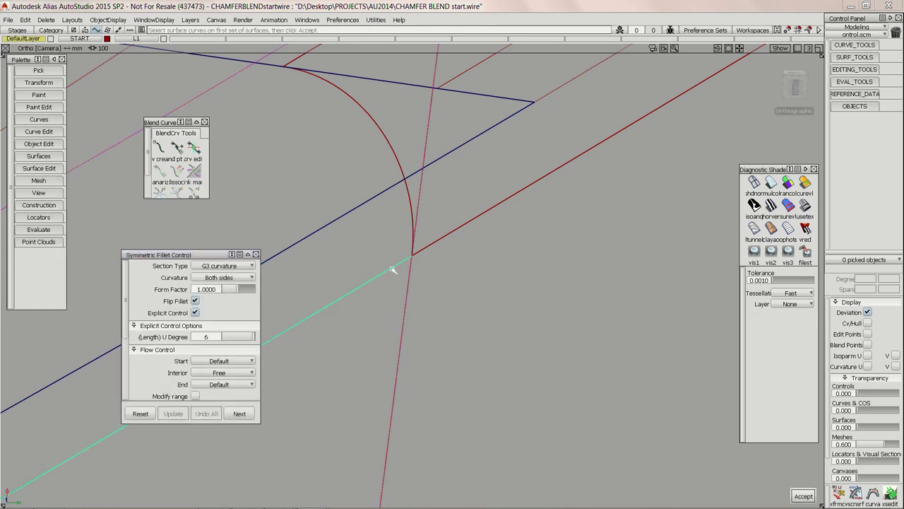
alt+shift+right_drag(440, 179, 448, 323)
alt+shift+middle_drag(448, 323, 606, 252)
alt+shift+drag(605, 252, 620, 248)
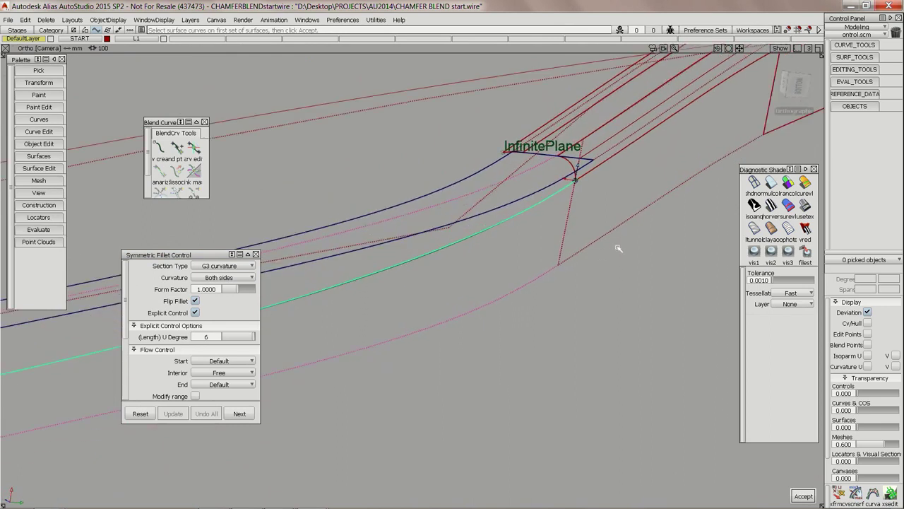
key(space)
click(550, 190)
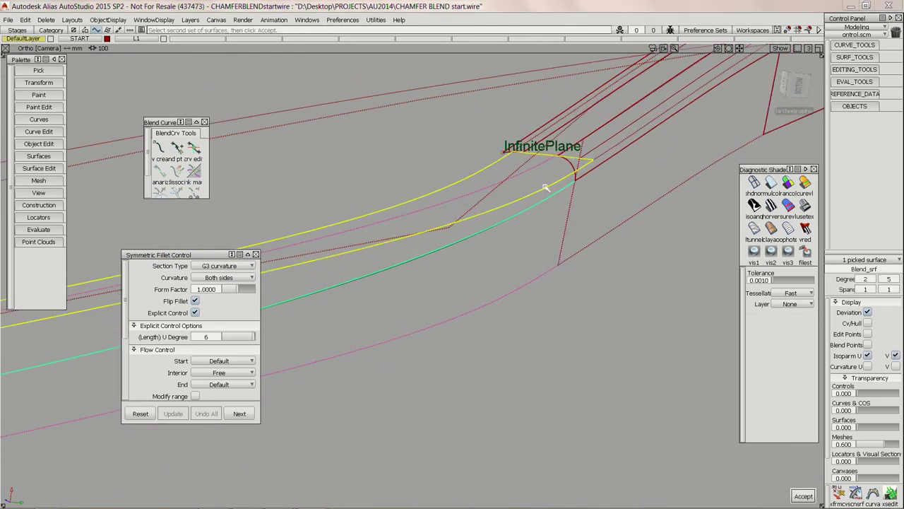
Step: Set the fillet's section type to G1 circular, turn off Flip Fillet, and build the surface
click(222, 267)
click(222, 277)
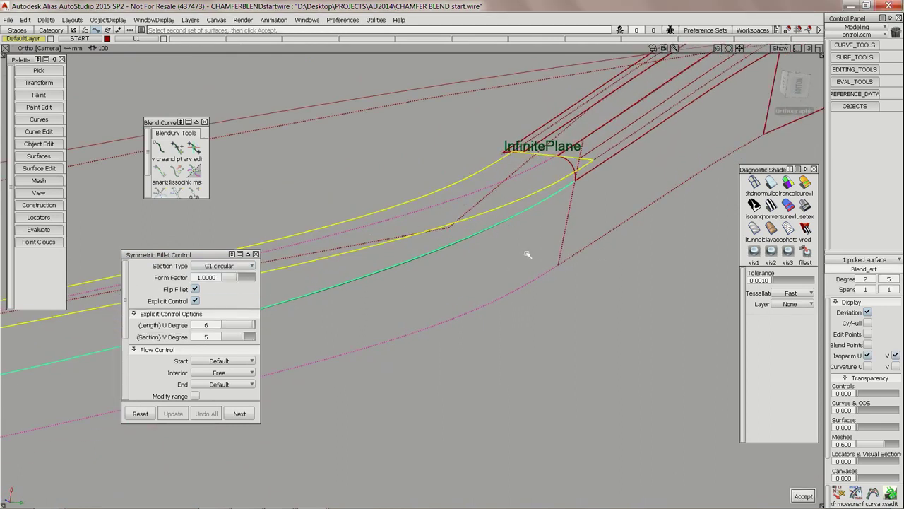
click(323, 292)
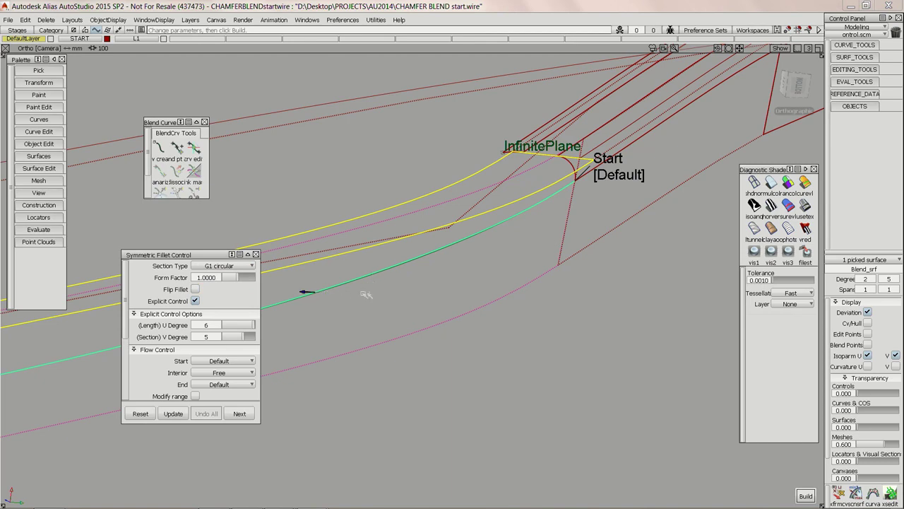
Step: Examine how the new fillet's start edge meets the neighbouring section at InfinitePlane from several views
alt+shift+middle_drag(609, 155, 506, 228)
alt+shift+drag(505, 229, 559, 232)
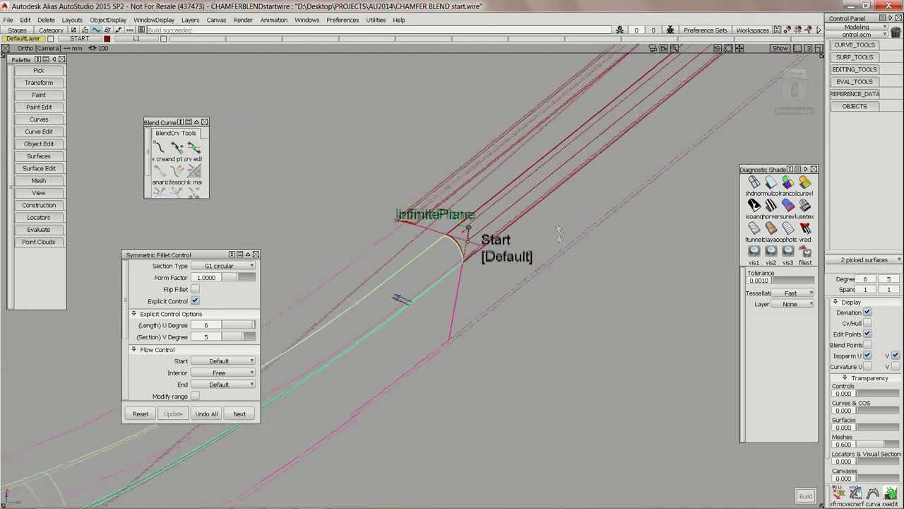
alt+shift+right_drag(559, 233, 594, 191)
mouse_move(593, 191)
alt+shift+middle_down()
mouse_move(438, 300)
mouse_move(448, 296)
alt+shift+middle_up()
alt+shift+click(421, 269)
mouse_move(527, 259)
alt+shift+mouse_down()
mouse_move(586, 254)
mouse_move(567, 256)
mouse_move(544, 202)
mouse_move(572, 238)
mouse_move(574, 182)
mouse_move(453, 214)
alt+shift+mouse_up()
alt+shift+middle_drag(622, 159, 428, 174)
alt+shift+right_drag(428, 174, 501, 190)
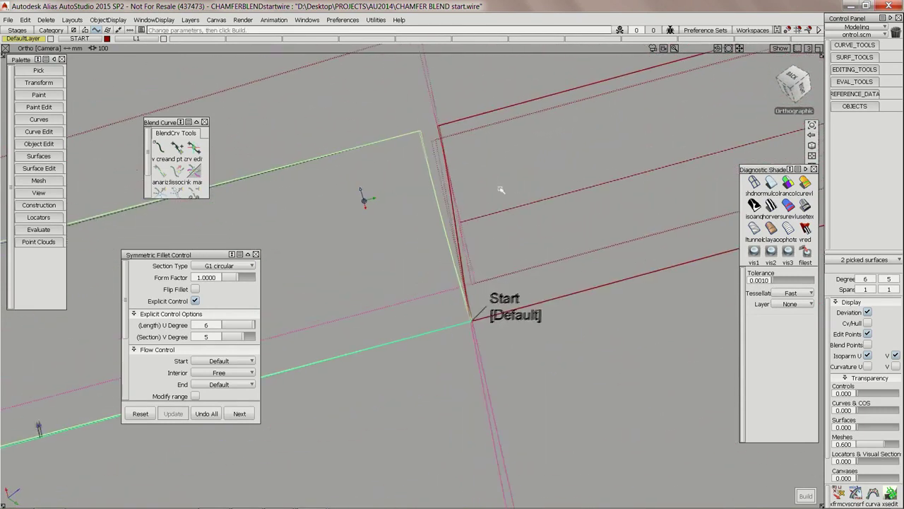
alt+shift+drag(445, 213, 447, 223)
alt+shift+click(448, 222)
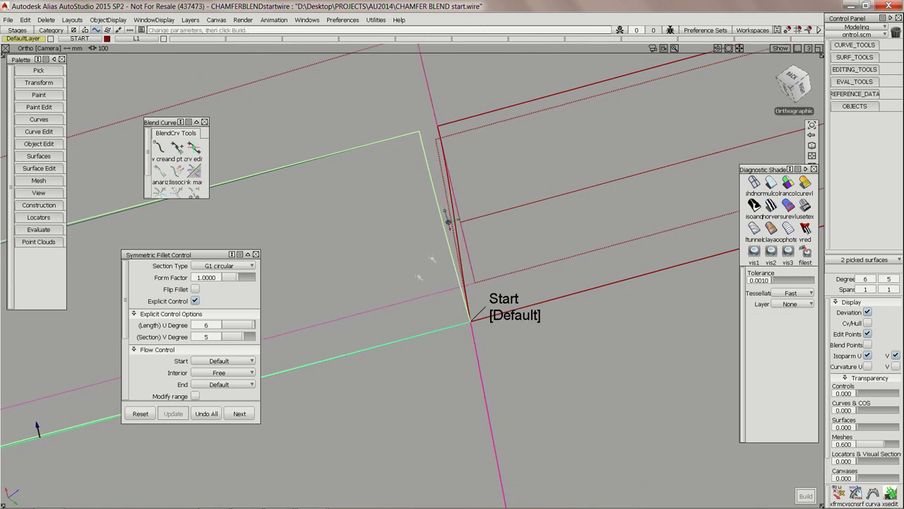
mouse_move(430, 272)
alt+shift+mouse_down()
mouse_move(426, 253)
mouse_move(441, 244)
alt+shift+mouse_up()
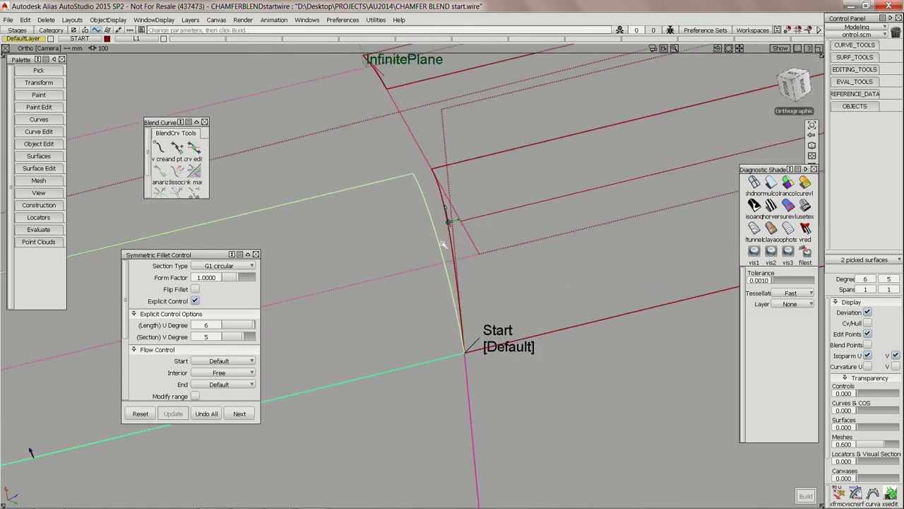
alt+shift+drag(321, 279, 510, 282)
alt+shift+right_drag(511, 283, 484, 312)
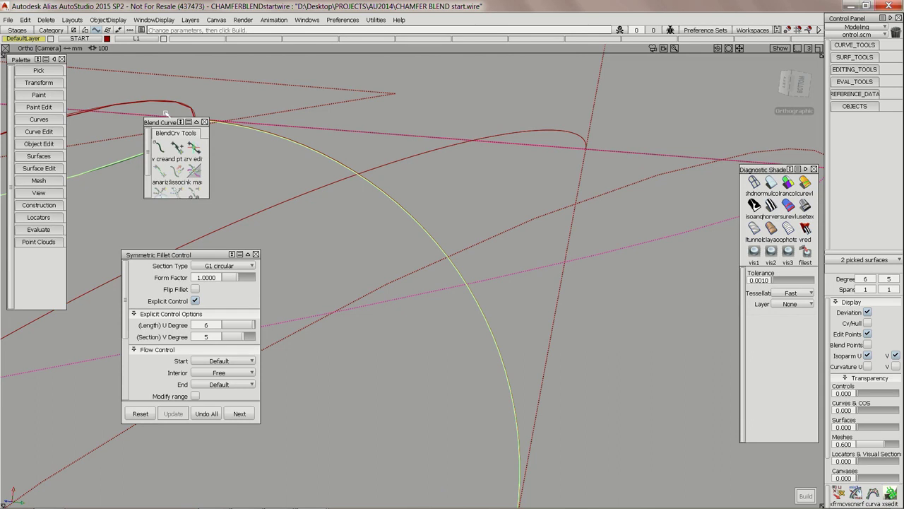
Step: Examine how the fillet's end edge meets the neighbouring surfaces at InfinitePlane#2 from several views
alt+shift+right_drag(163, 111, 212, 127)
alt+shift+drag(396, 268, 466, 240)
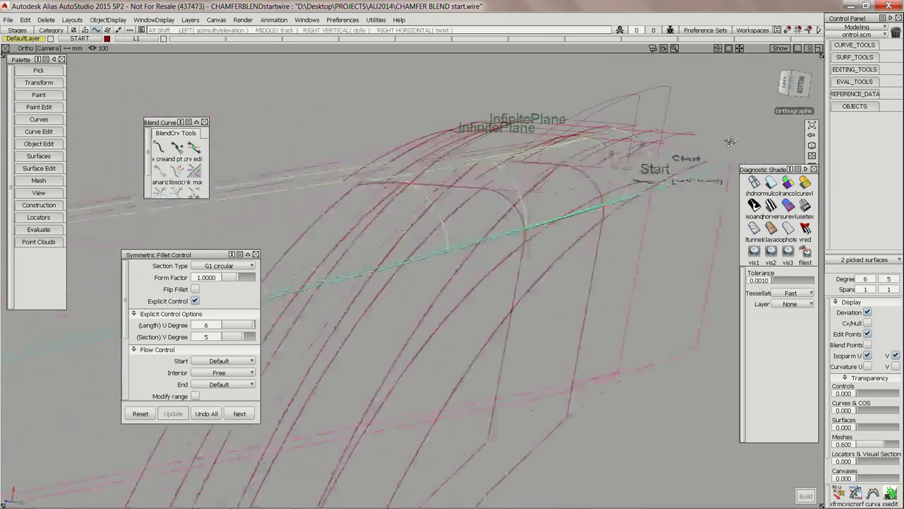
alt+shift+right_drag(480, 219, 513, 242)
alt+shift+middle_drag(514, 241, 600, 225)
alt+shift+right_drag(601, 225, 448, 214)
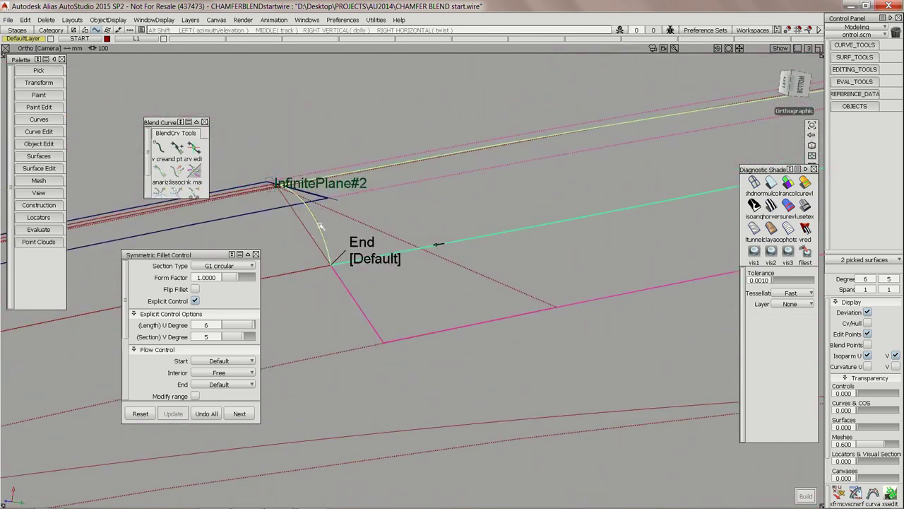
alt+shift+drag(319, 225, 289, 264)
alt+shift+drag(443, 267, 550, 213)
alt+shift+click(513, 217)
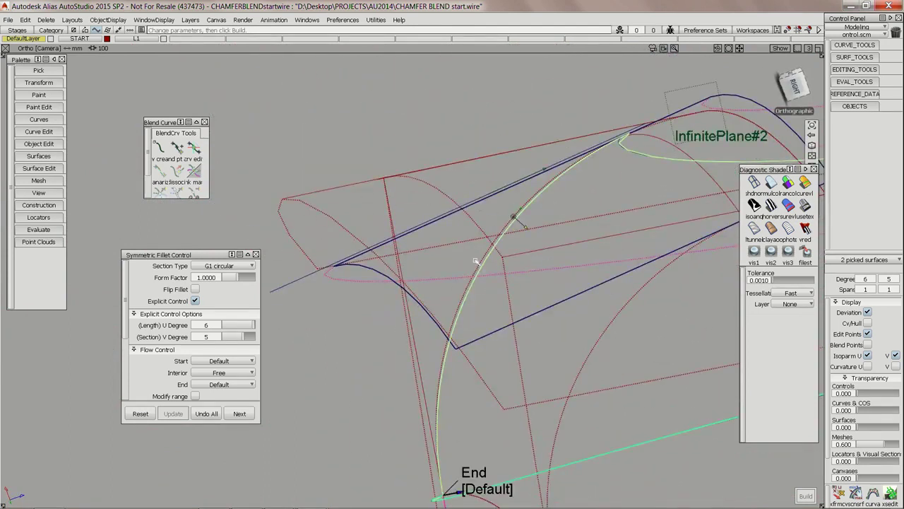
alt+shift+drag(478, 258, 434, 273)
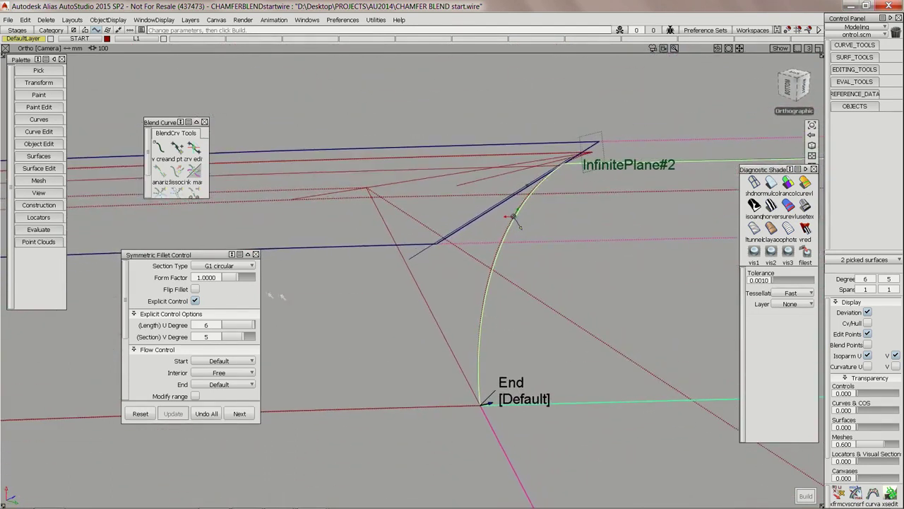
alt+shift+right_drag(487, 279, 439, 276)
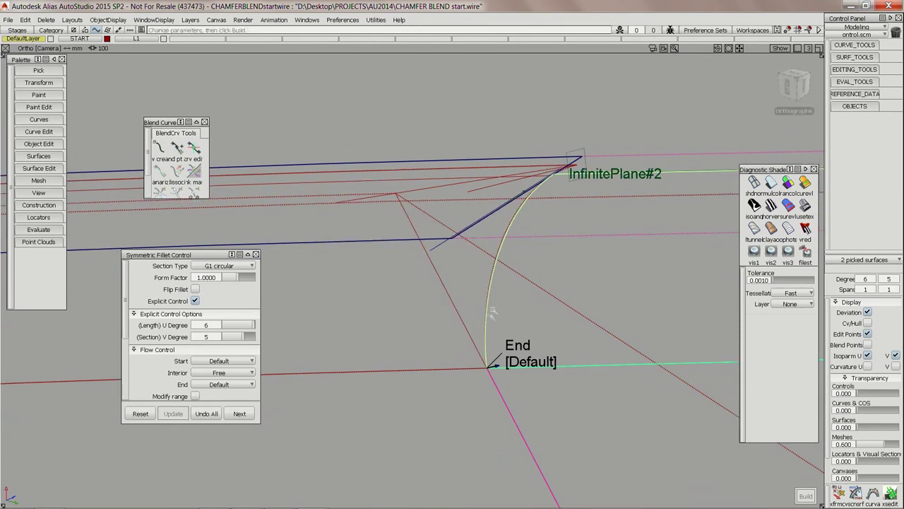
Step: Finish the fillet and extend its edge at InfinitePlane by about 0.14 mm to meet the neighbouring section
ctrl+shift+drag(489, 315, 478, 260)
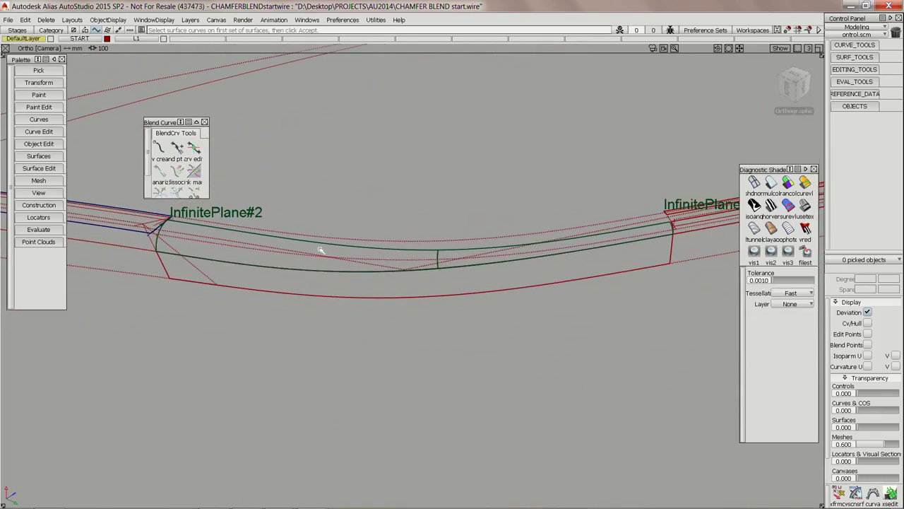
click(40, 167)
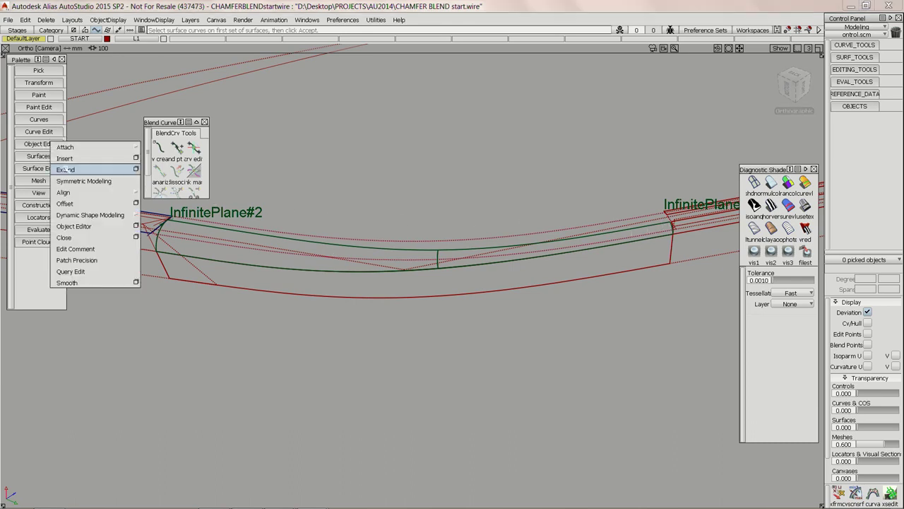
double_click(66, 170)
click(318, 322)
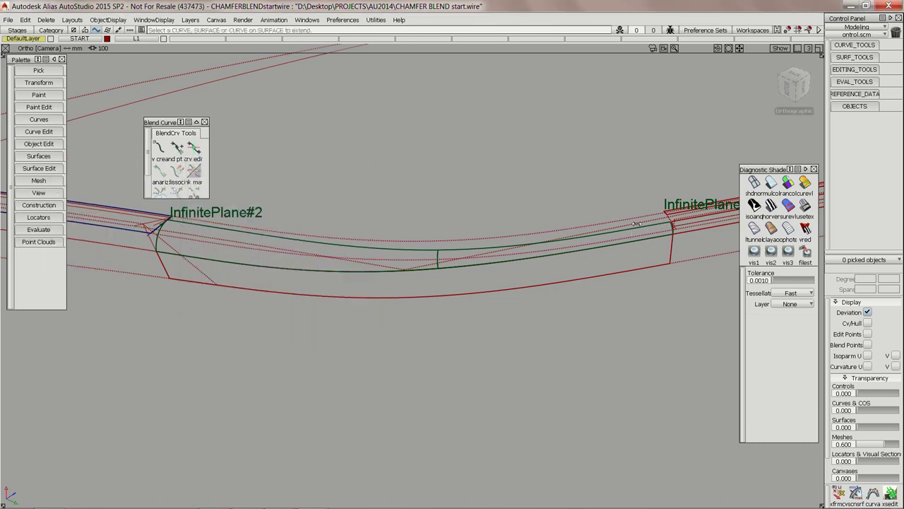
alt+shift+right_drag(638, 224, 662, 230)
alt+shift+middle_drag(662, 230, 356, 269)
alt+shift+right_drag(355, 268, 471, 260)
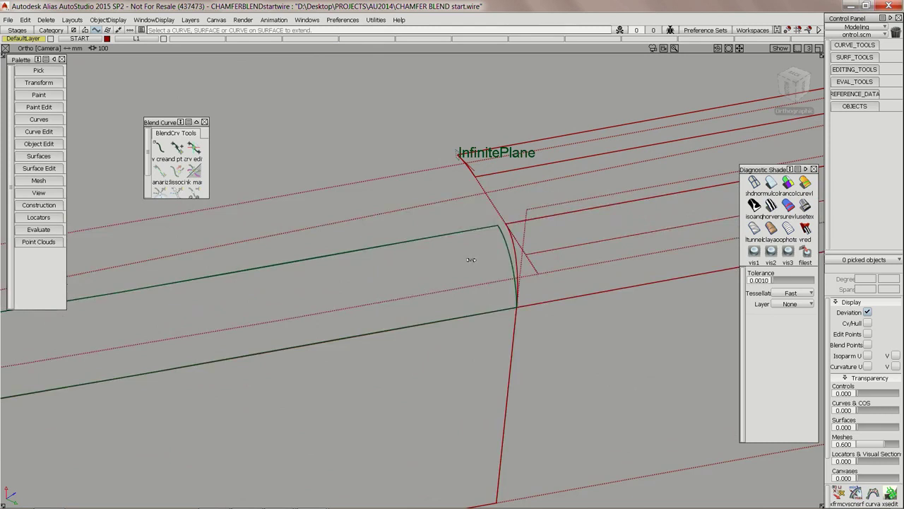
click(500, 231)
key(Return)
drag(500, 225, 504, 258)
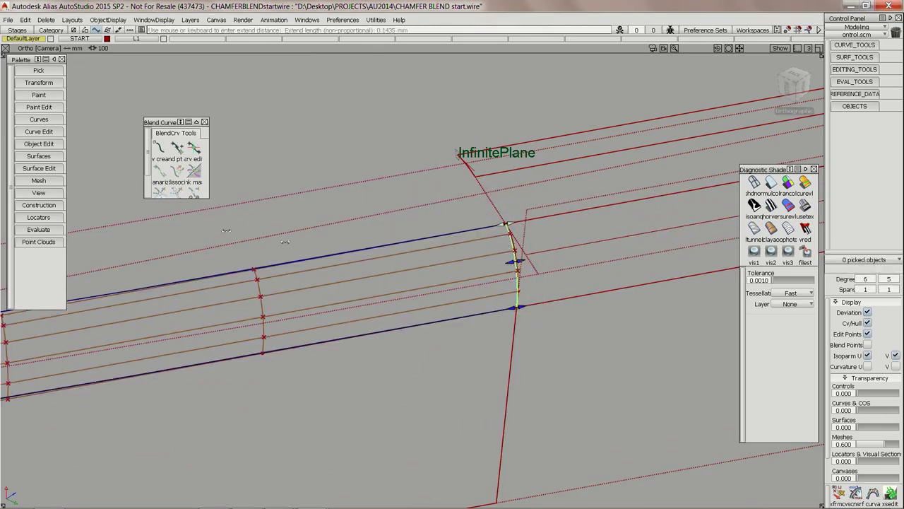
Step: Review the extended fillet along the corner between the planes and switch to the Class A Surfacing presentation slides
alt+shift+middle_drag(490, 272, 334, 265)
alt+shift+right_drag(334, 265, 434, 281)
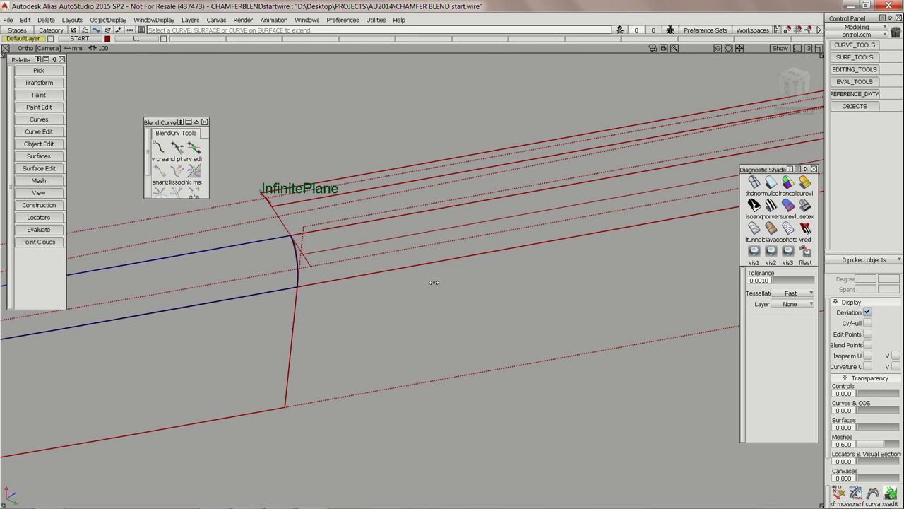
alt+shift+right_drag(433, 283, 412, 293)
alt+shift+middle_drag(412, 292, 426, 204)
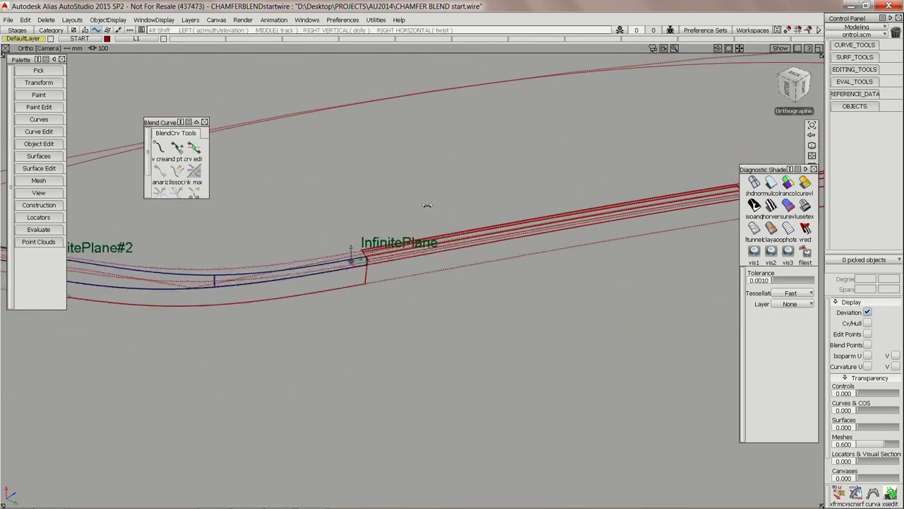
alt+shift+right_drag(426, 204, 484, 288)
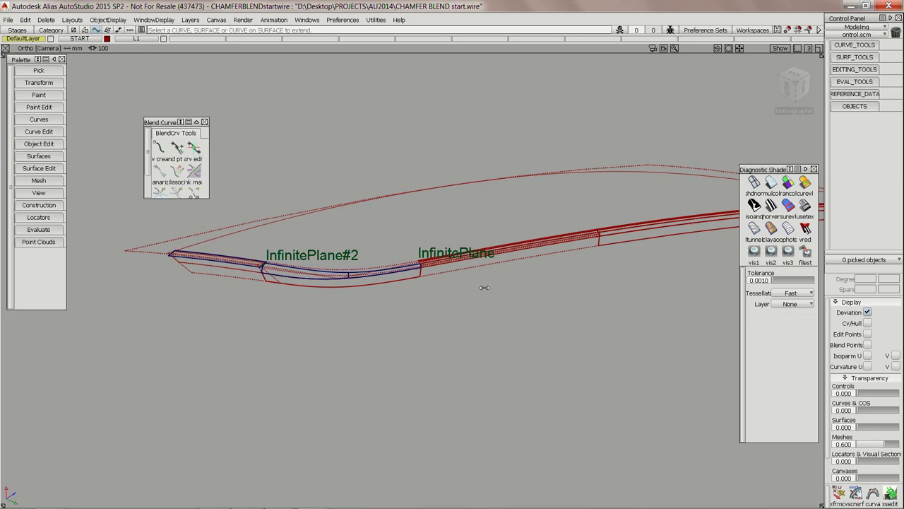
key(super+Tab)
key(super+Tab)
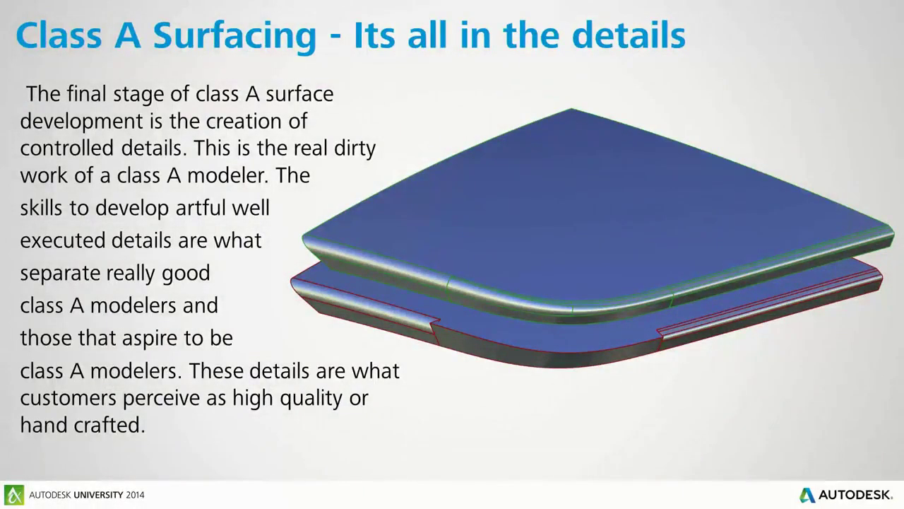
Step: Advance the slides to Surface Layout and switch to Alias AutoStudio to examine the rainbow-shaded tank scan in Motus.wire
key(Right)
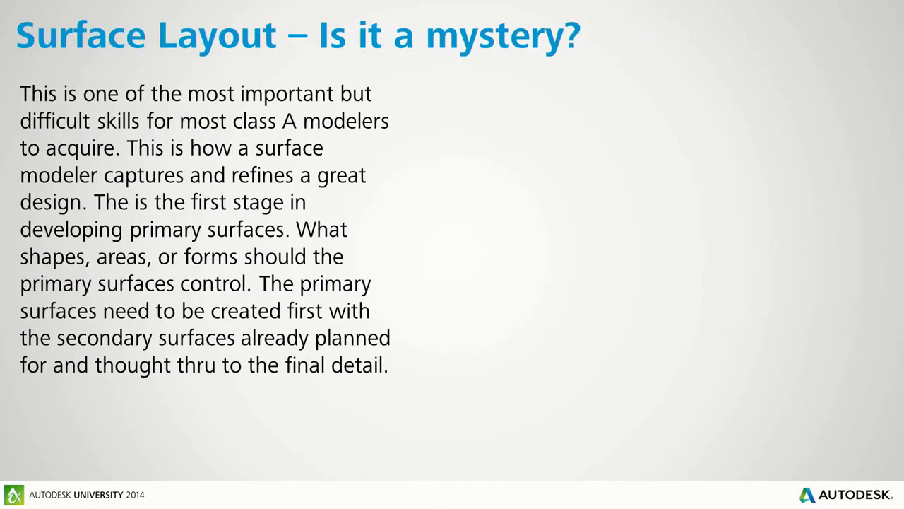
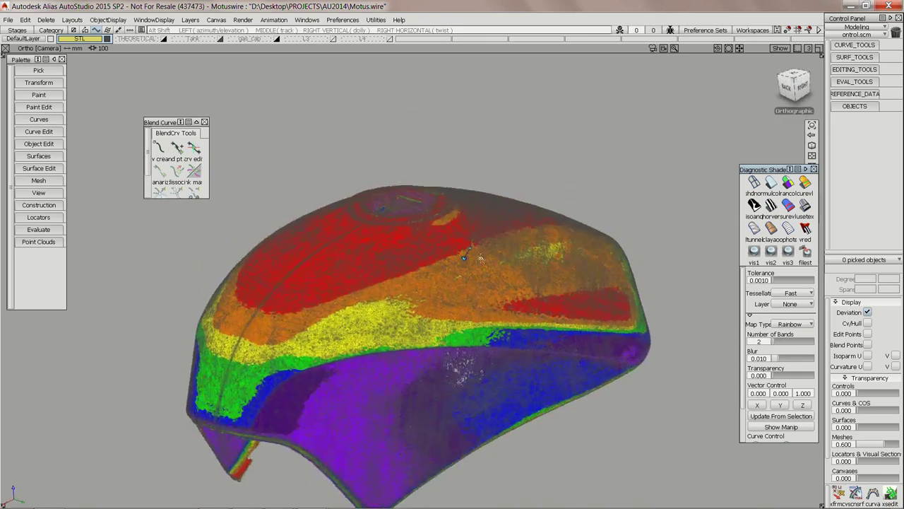
alt+shift+middle_drag(444, 311, 521, 259)
alt+shift+drag(521, 258, 507, 310)
alt+shift+right_drag(508, 309, 498, 283)
alt+shift+drag(497, 282, 469, 304)
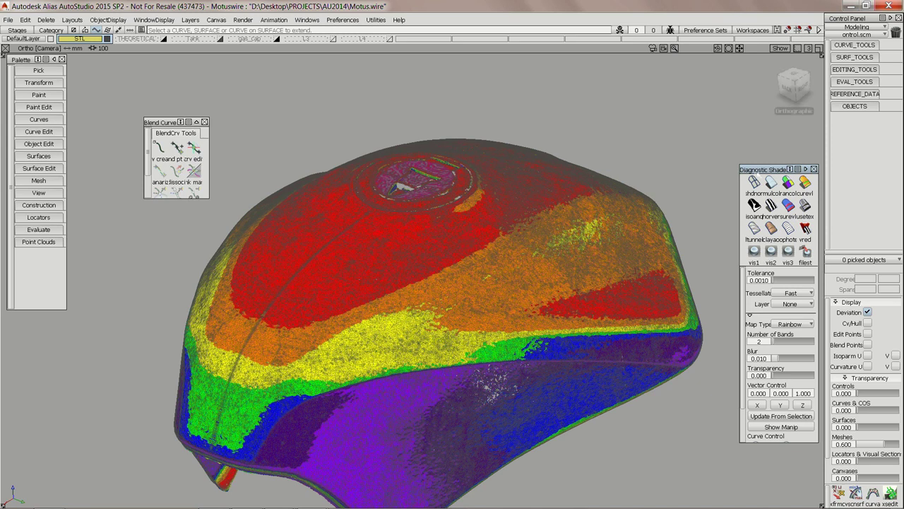
Step: Turn off the rainbow shading and apply X 50 mm, Y 50 mm and Z 100 mm cross sections to the tank scan mesh
click(805, 228)
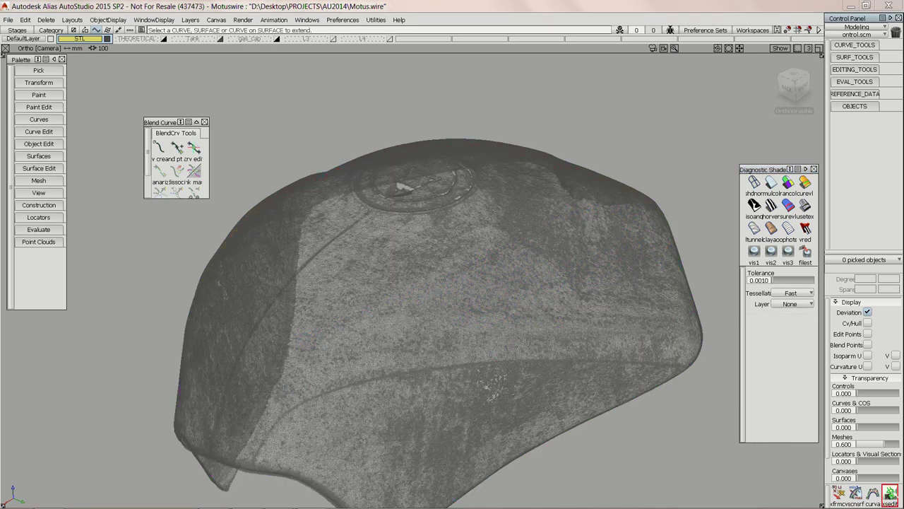
click(890, 493)
click(267, 174)
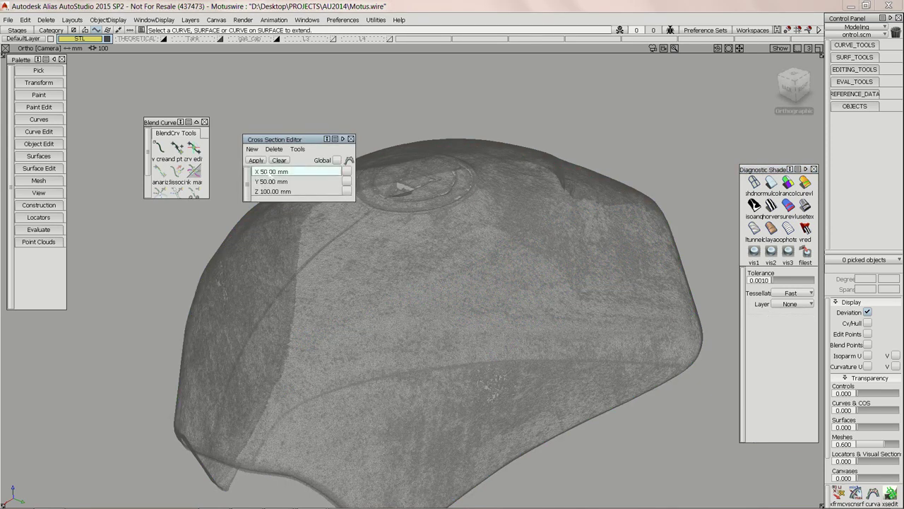
ctrl+shift+drag(380, 204, 436, 207)
click(435, 208)
click(269, 181)
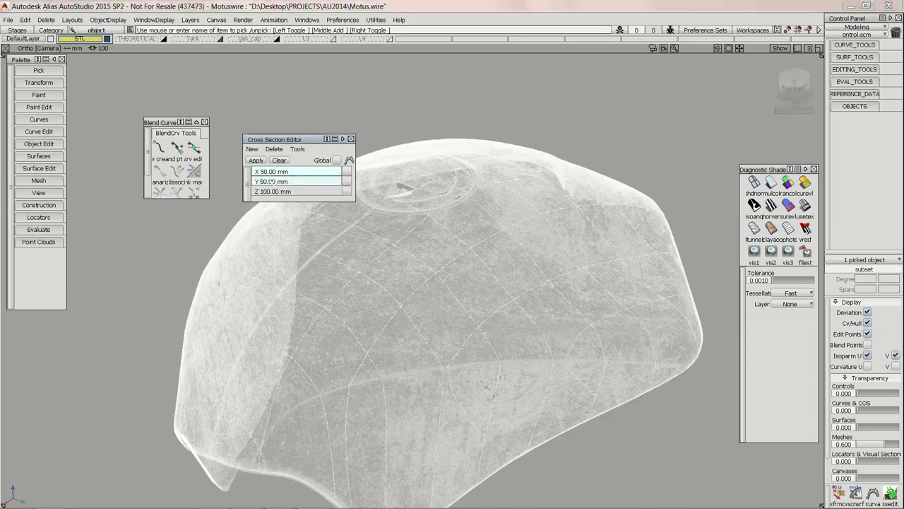
click(270, 191)
click(351, 139)
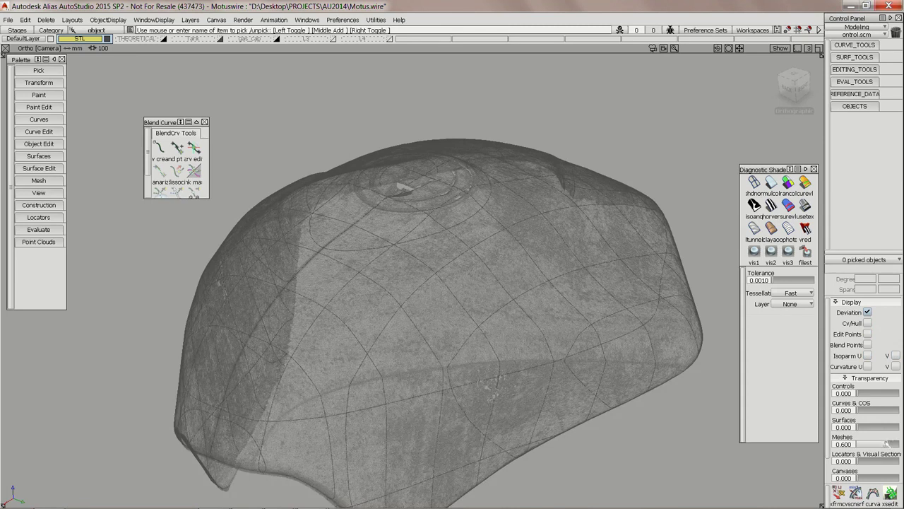
Step: Set the mesh transparency to 0.900 and examine the flow of the cross sections over the tank
drag(887, 443, 898, 444)
alt+shift+middle_drag(450, 255, 452, 218)
alt+shift+drag(451, 217, 523, 263)
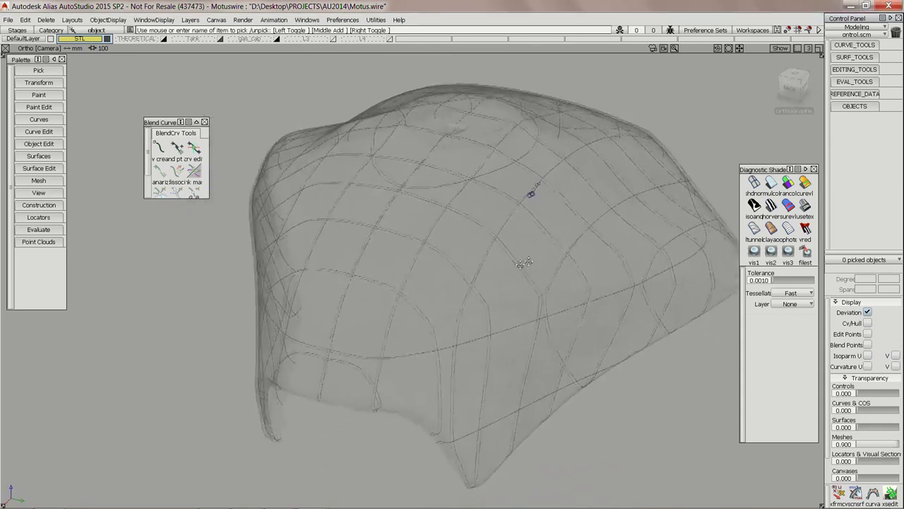
alt+shift+middle_drag(523, 263, 496, 274)
alt+shift+drag(496, 275, 532, 256)
alt+shift+right_drag(532, 257, 523, 250)
alt+shift+middle_drag(524, 250, 533, 228)
alt+shift+drag(534, 229, 575, 299)
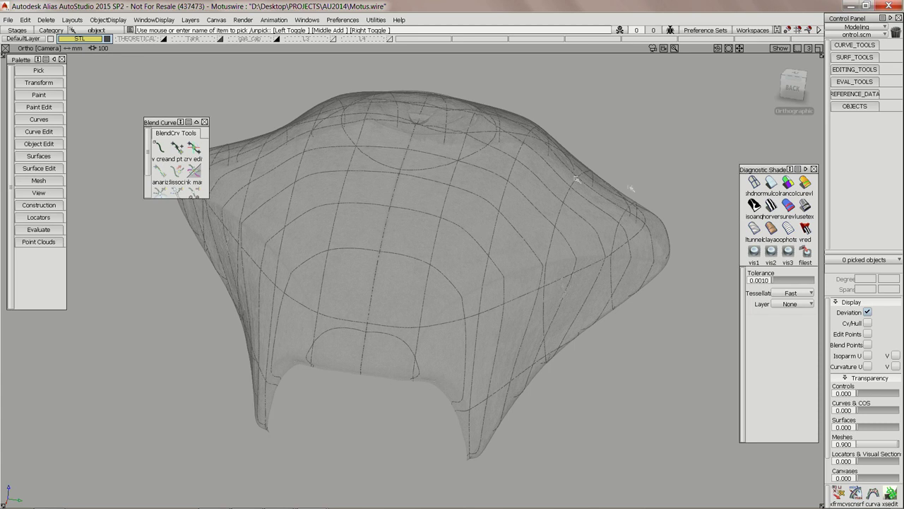
Step: Apply Multi Color diagnostic shading to the tank scan and review it with its cross sections from the back
click(772, 184)
mouse_move(512, 173)
alt+shift+mouse_down()
mouse_move(529, 157)
mouse_move(547, 202)
alt+shift+mouse_up()
alt+shift+middle_drag(546, 202, 519, 243)
alt+shift+drag(518, 243, 520, 228)
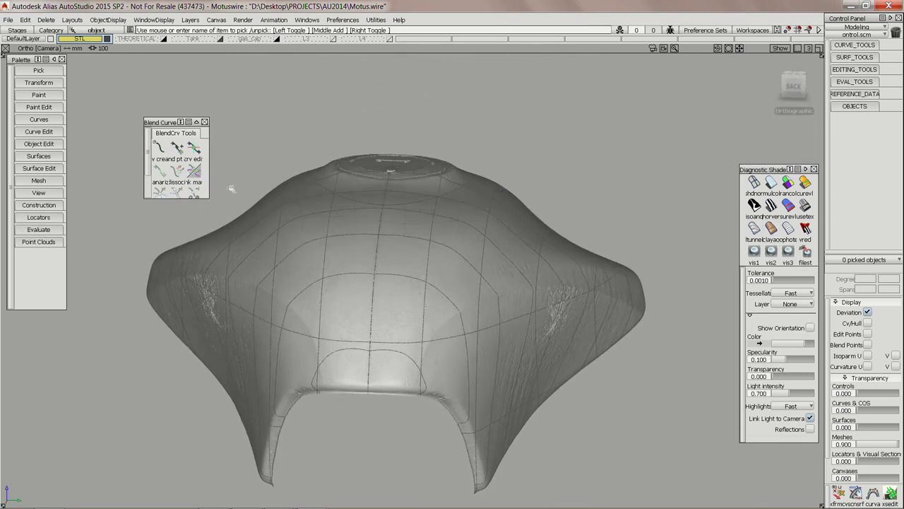
Step: Clear the cross sections from the tank scan and inspect the bare shaded mesh
click(891, 492)
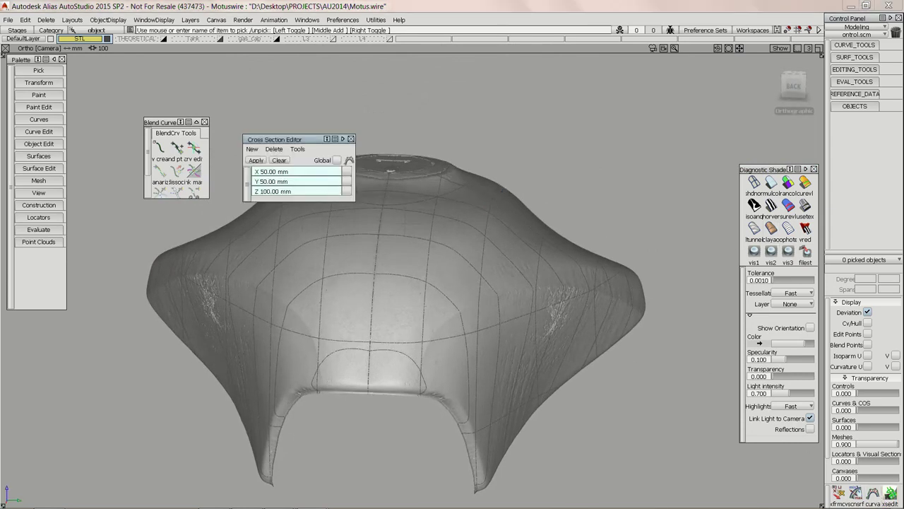
click(279, 161)
click(351, 138)
alt+shift+drag(431, 239, 447, 244)
alt+shift+middle_drag(447, 245, 567, 244)
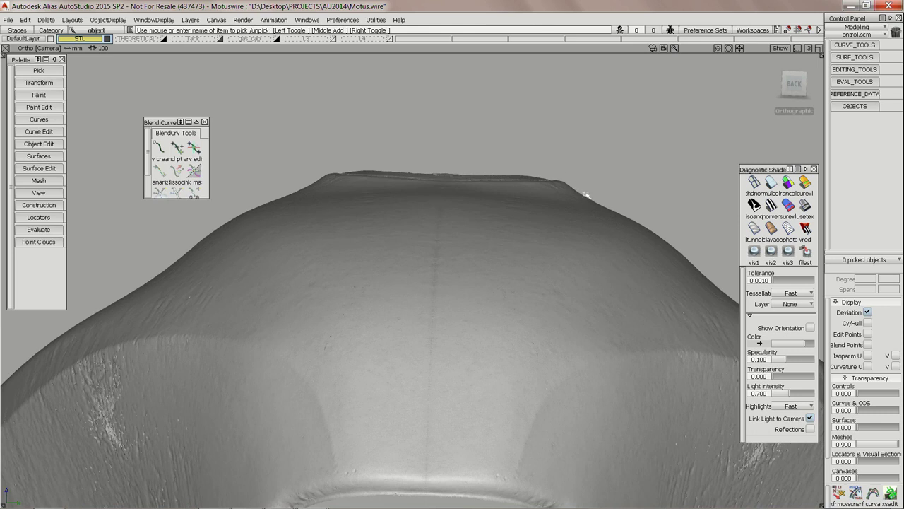
alt+shift+drag(429, 197, 469, 250)
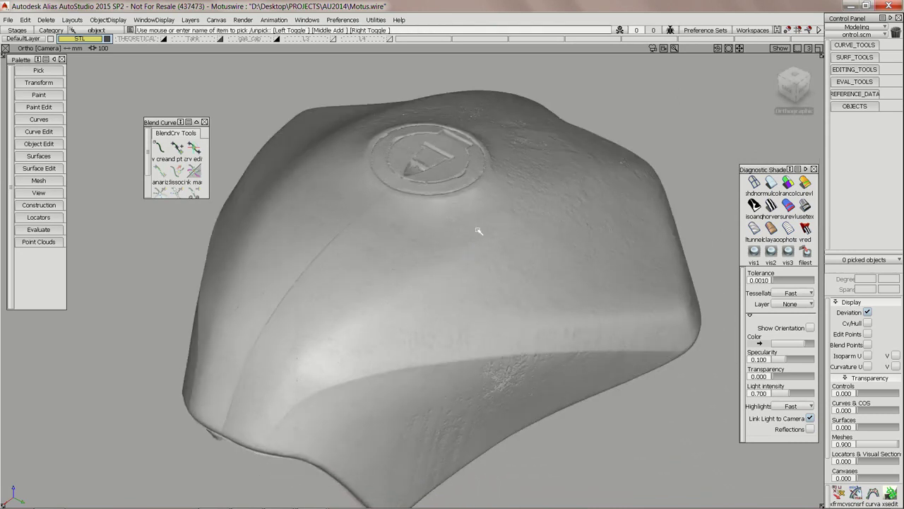
Step: Sketch black paint strokes around the gas cap, along the lower side highlight and diagonally across the tank's side
click(28, 120)
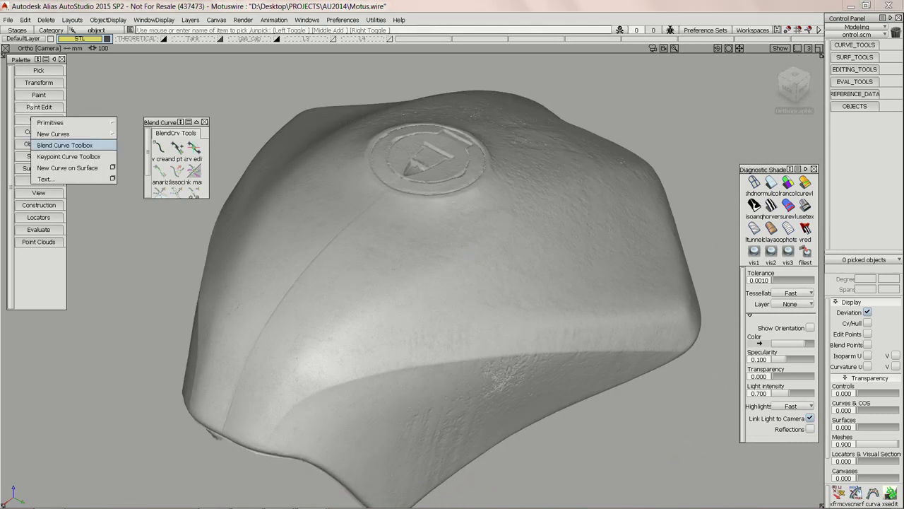
click(34, 97)
mouse_move(51, 112)
click(138, 111)
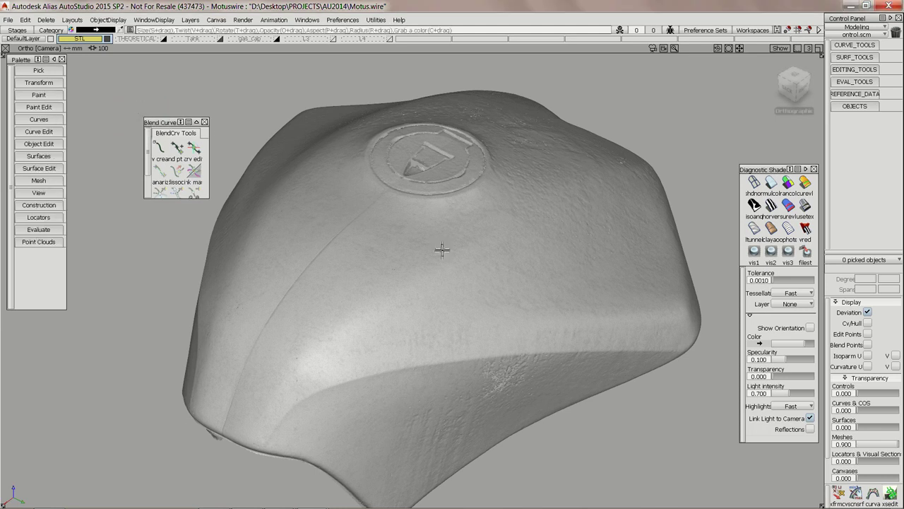
click(441, 249)
click(450, 326)
mouse_move(380, 202)
mouse_down()
mouse_move(467, 212)
mouse_move(514, 163)
mouse_move(484, 131)
mouse_up()
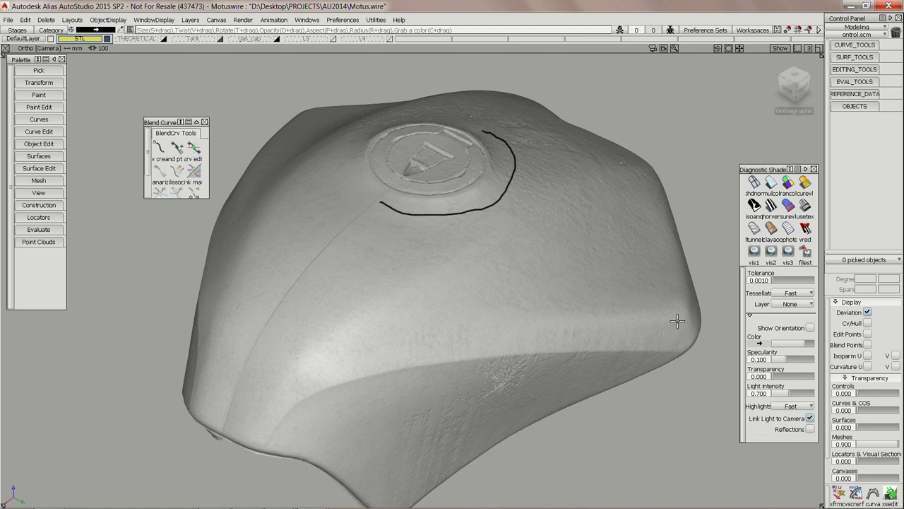
drag(683, 319, 422, 325)
mouse_move(641, 171)
mouse_down()
mouse_move(459, 246)
mouse_move(300, 336)
mouse_up()
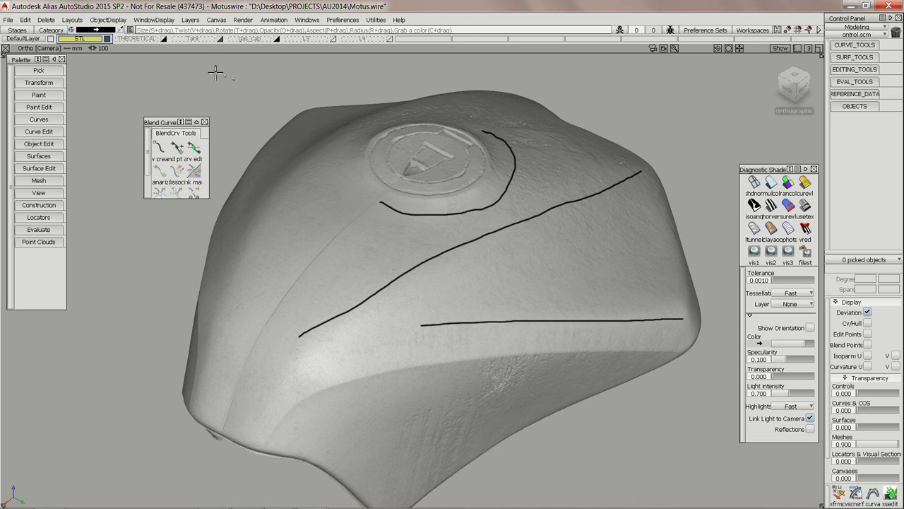
mouse_move(443, 173)
alt+shift+mouse_down()
mouse_move(452, 193)
mouse_move(440, 148)
mouse_move(452, 189)
alt+shift+mouse_up()
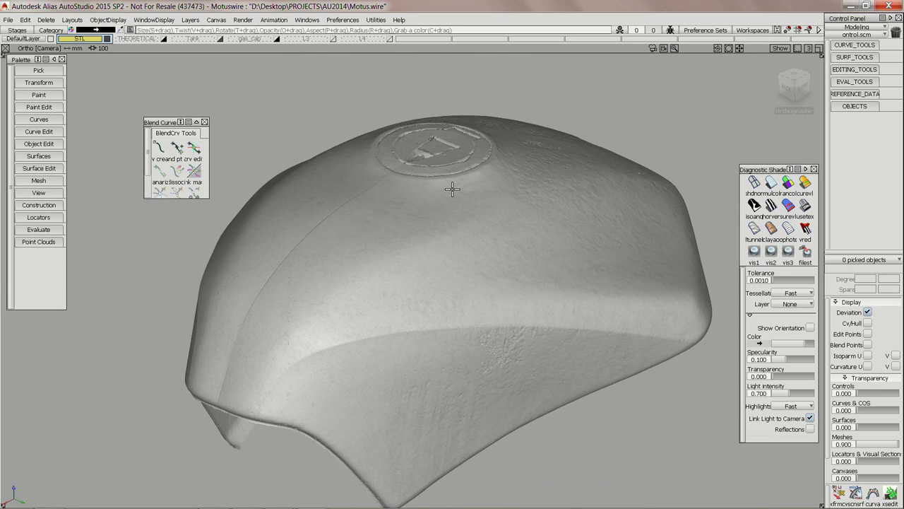
Step: Show the gas_cap layer together with the STL layer and inspect the cap geometry against the scan up close
click(261, 39)
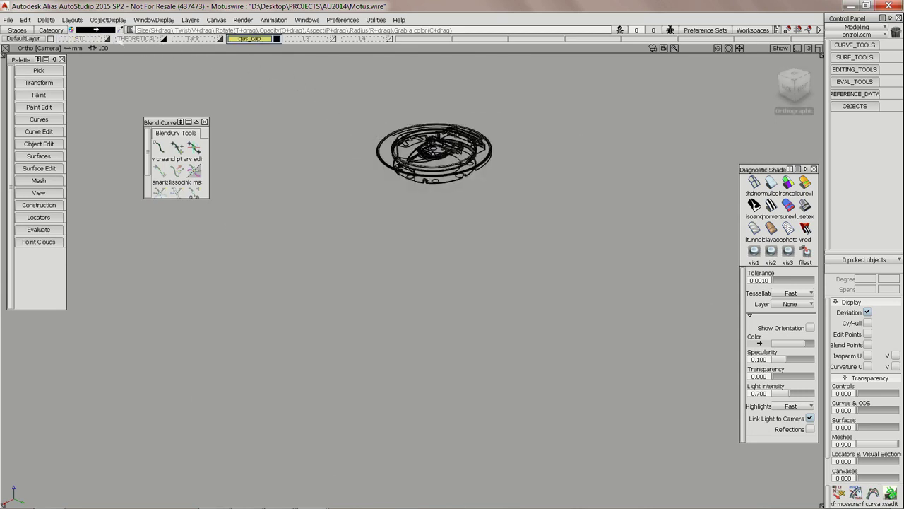
click(106, 38)
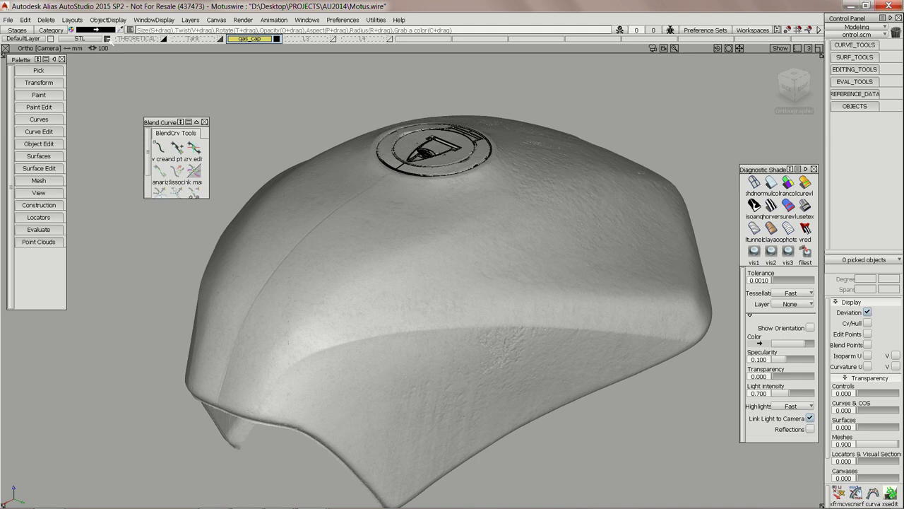
alt+shift+right_drag(260, 81, 415, 90)
alt+shift+middle_drag(415, 90, 427, 212)
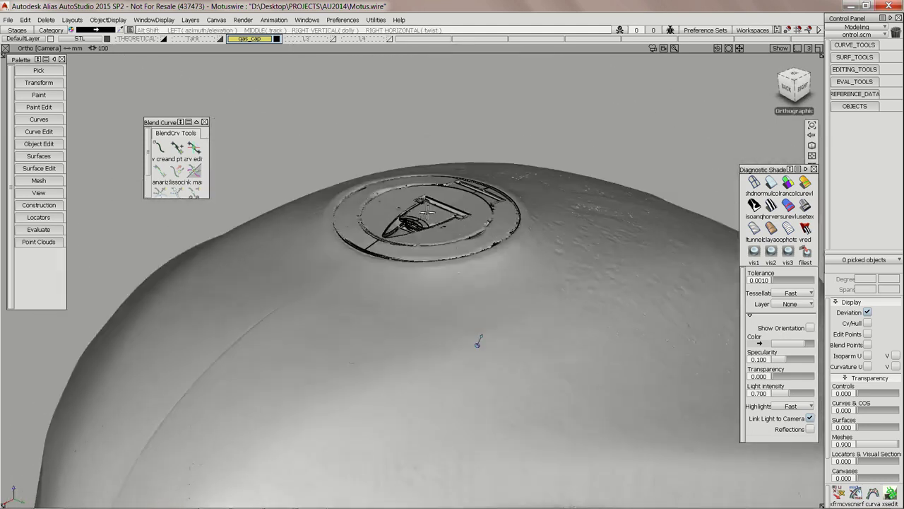
alt+shift+drag(428, 212, 432, 217)
alt+shift+right_drag(432, 217, 555, 220)
alt+shift+drag(554, 221, 543, 184)
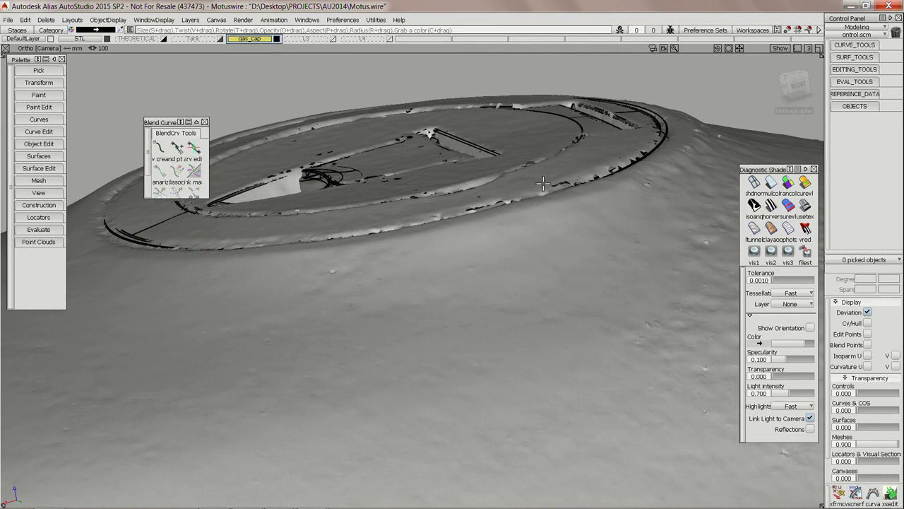
Step: Examine the gas cap rim and the tank's raised neck and side profile from the right side
alt+shift+drag(673, 115, 587, 226)
alt+shift+drag(457, 195, 443, 286)
alt+shift+right_drag(443, 286, 525, 313)
alt+shift+drag(525, 313, 589, 213)
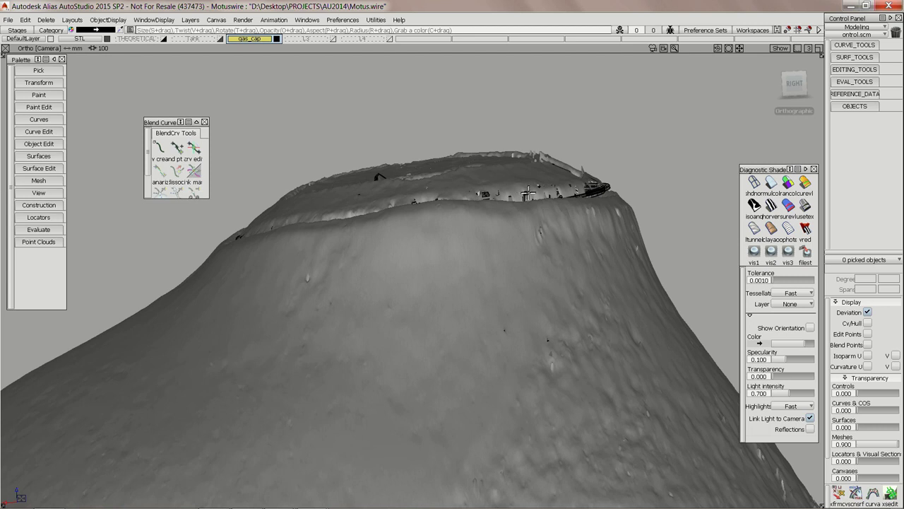
alt+shift+drag(531, 193, 493, 295)
alt+shift+middle_drag(494, 295, 628, 78)
ctrl+shift+drag(530, 286, 530, 223)
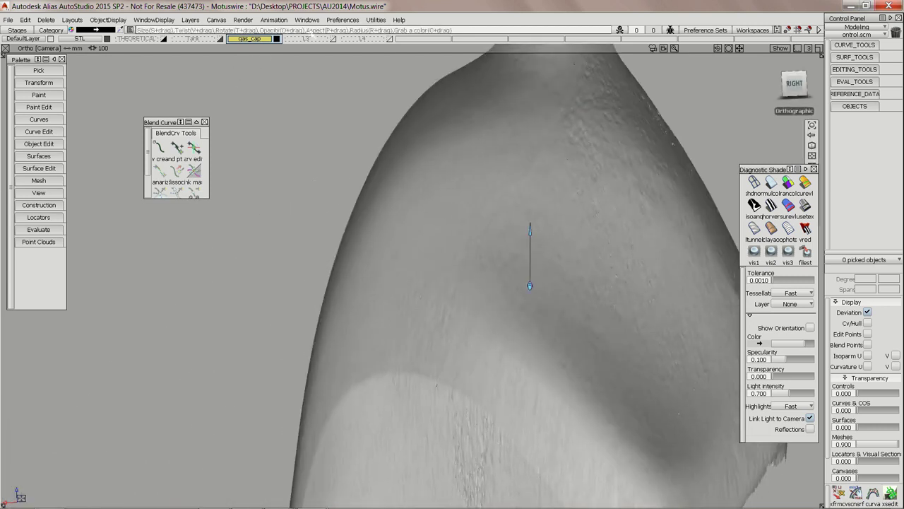
Step: Move the Diagnostic Shade window clear of the view controls and bring the whole tank back into view
alt+shift+click(811, 135)
alt+shift+click(812, 135)
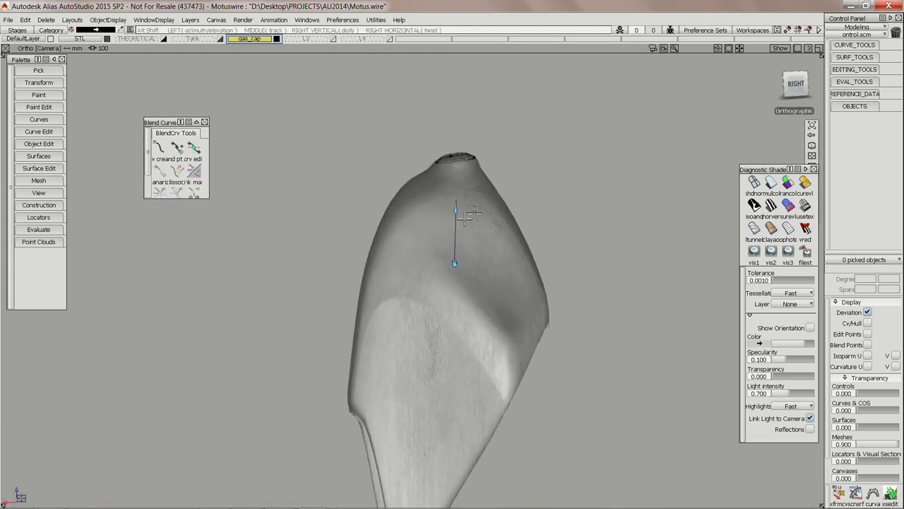
drag(779, 170, 776, 186)
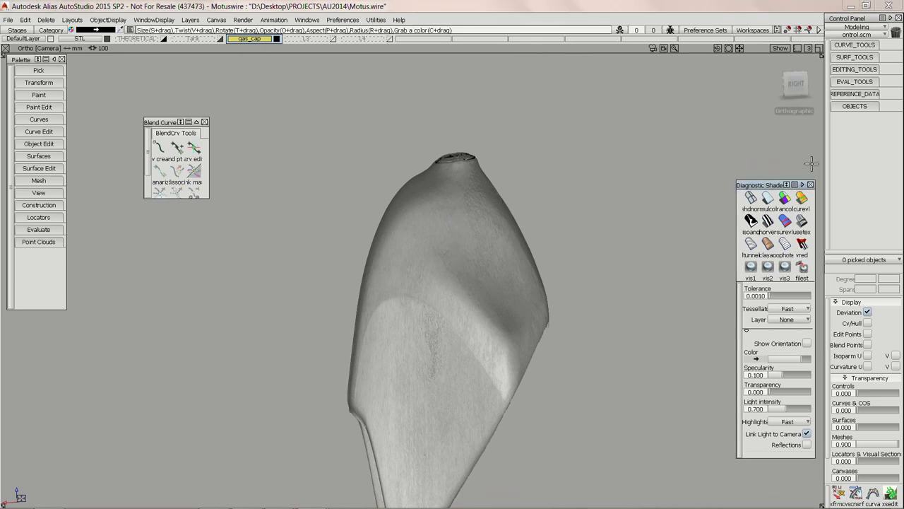
alt+shift+drag(766, 140, 754, 141)
alt+shift+click(812, 166)
alt+shift+drag(474, 206, 693, 210)
alt+shift+right_drag(471, 201, 463, 142)
alt+shift+middle_drag(463, 141, 508, 34)
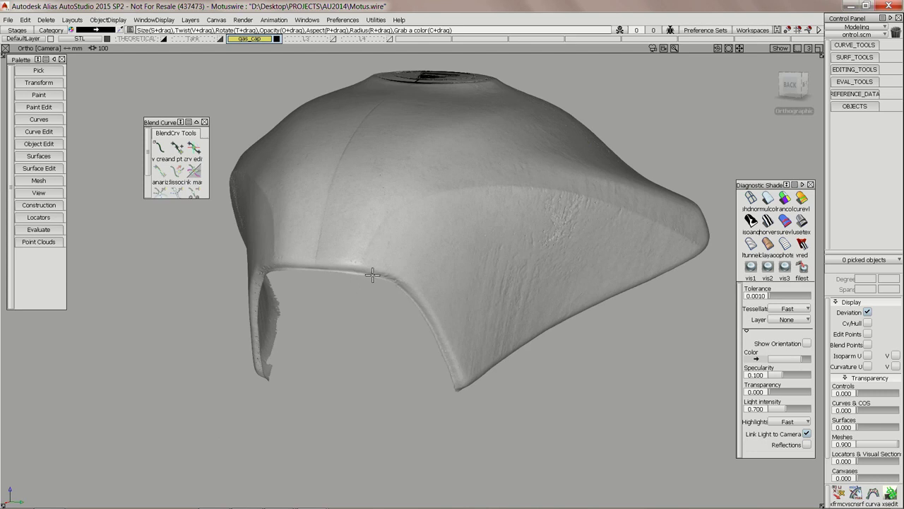
Step: Examine the tank scan's arched opening, side panel and lower edge from the side and the back
alt+shift+drag(454, 367, 315, 268)
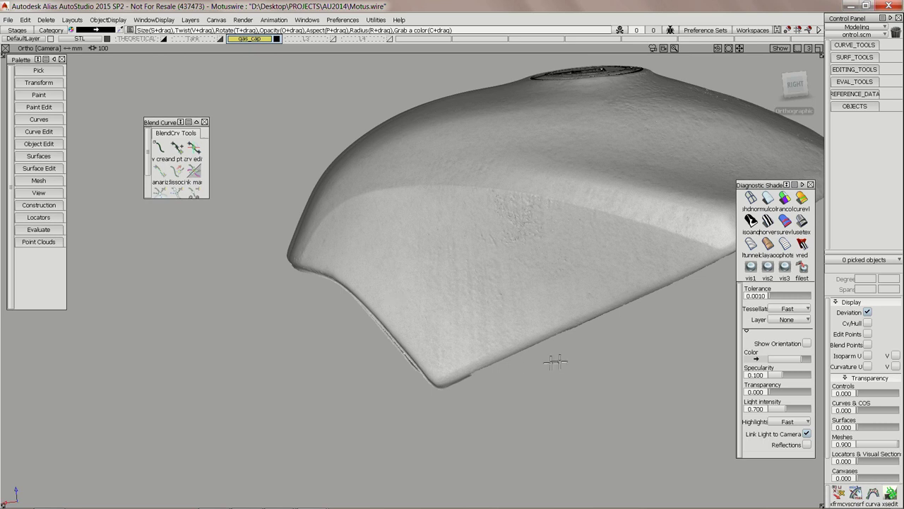
alt+shift+middle_drag(638, 300, 449, 323)
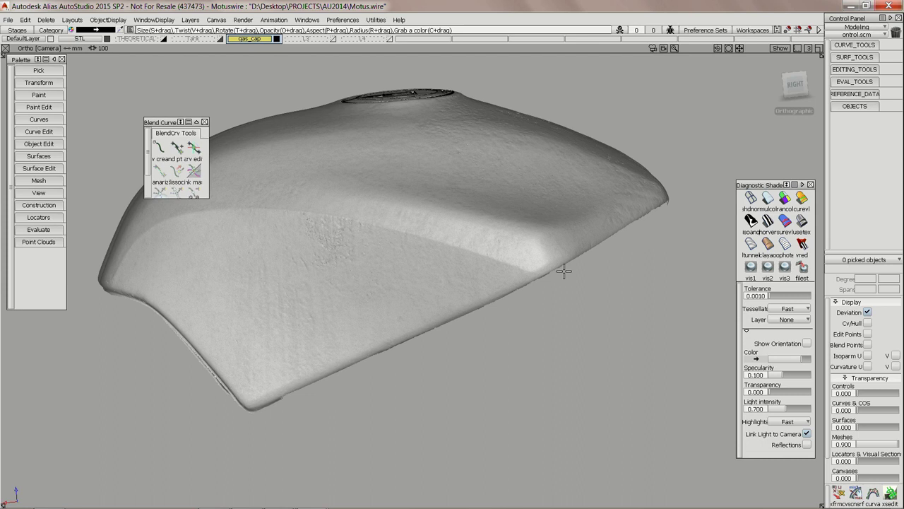
alt+shift+drag(513, 319, 433, 321)
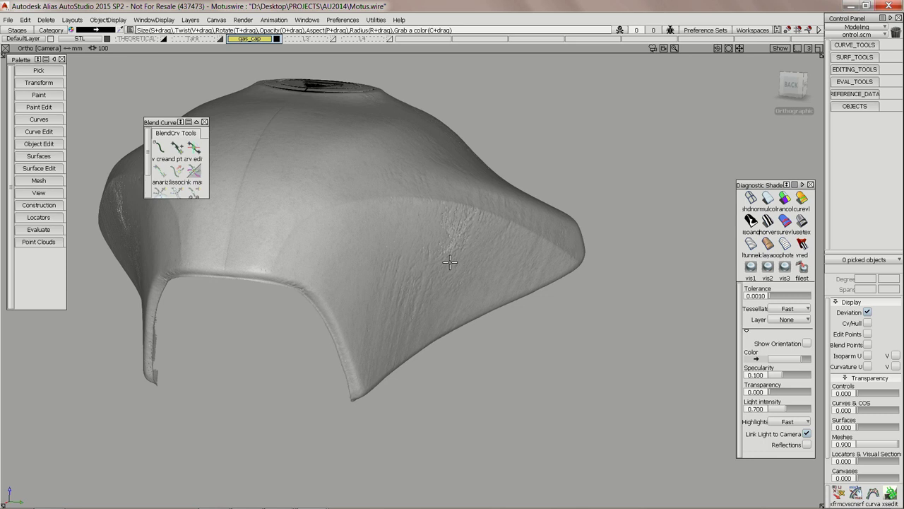
alt+shift+drag(497, 182, 395, 212)
Step: Display the THEORETICAL layer's surfaces over the tank scan and hide the gas_cap layer
click(154, 39)
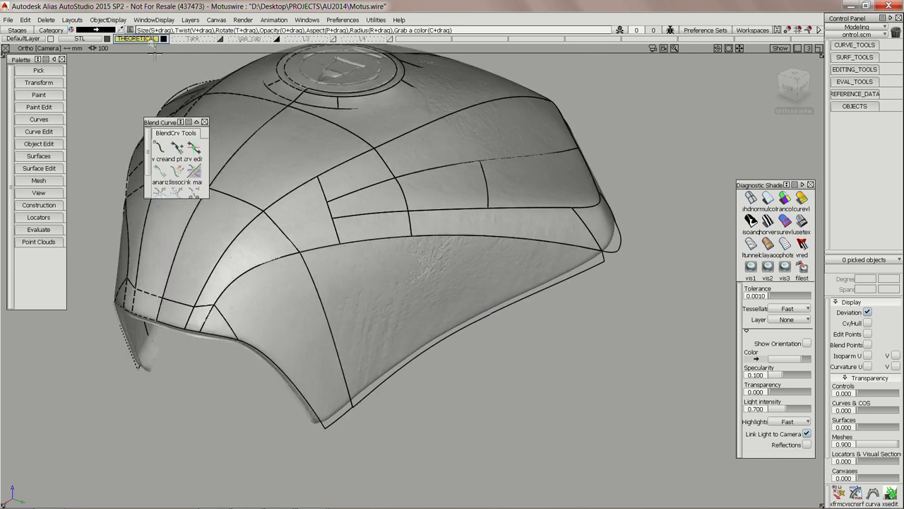
alt+shift+middle_drag(447, 141, 486, 170)
alt+shift+drag(485, 170, 503, 186)
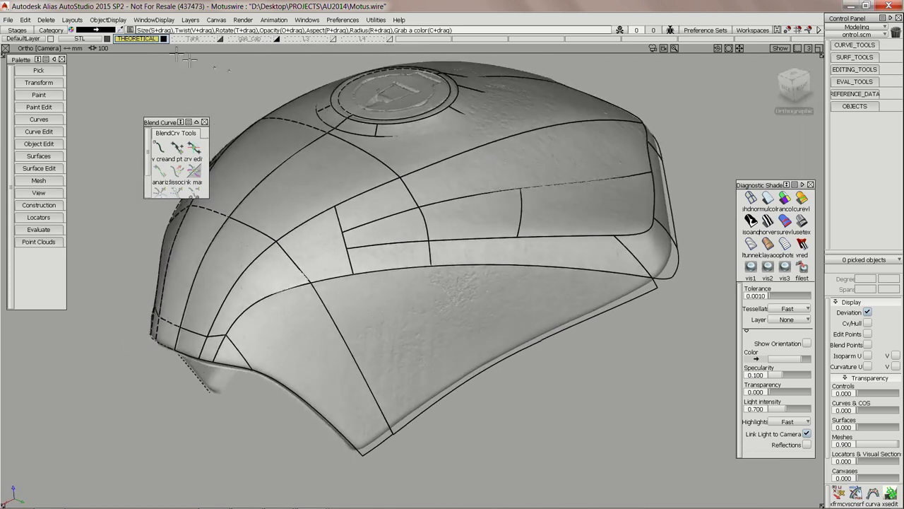
Step: Hide the STL layer and apply Random Color shading to the theoretical surfaces
click(106, 41)
mouse_move(390, 206)
alt+shift+mouse_down()
mouse_move(428, 280)
mouse_move(459, 293)
mouse_move(487, 261)
mouse_move(513, 191)
mouse_move(735, 170)
alt+shift+mouse_up()
click(785, 198)
mouse_move(541, 196)
alt+shift+mouse_down()
mouse_move(492, 258)
mouse_move(513, 278)
mouse_move(547, 275)
mouse_move(540, 262)
mouse_move(555, 259)
alt+shift+mouse_up()
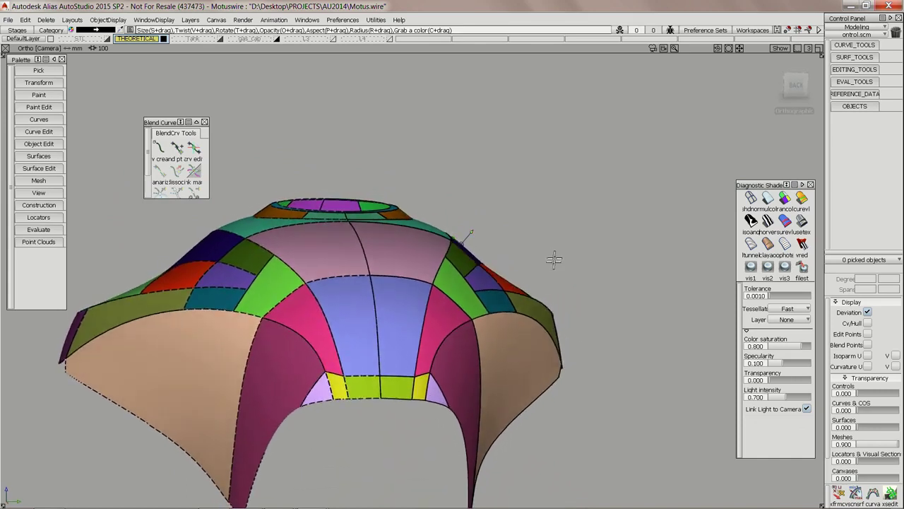
Step: Inspect the theoretical patch layout near the arched opening up close and move the Diagnostic Shade window off the model
alt+shift+right_drag(551, 258, 545, 222)
alt+shift+middle_drag(552, 235, 466, 238)
alt+shift+click(451, 277)
mouse_move(410, 296)
alt+shift+mouse_down()
mouse_move(466, 315)
mouse_move(440, 304)
alt+shift+mouse_up()
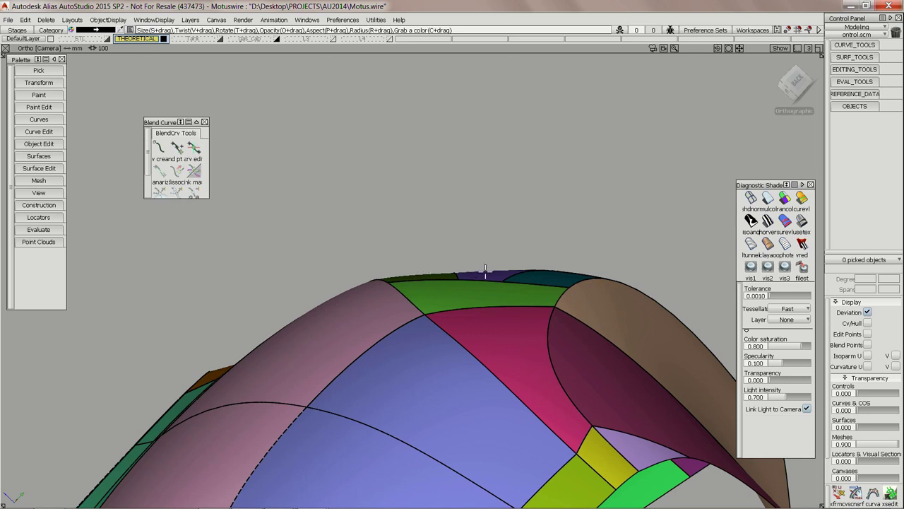
mouse_move(763, 185)
mouse_down()
mouse_move(718, 126)
mouse_move(710, 73)
mouse_up()
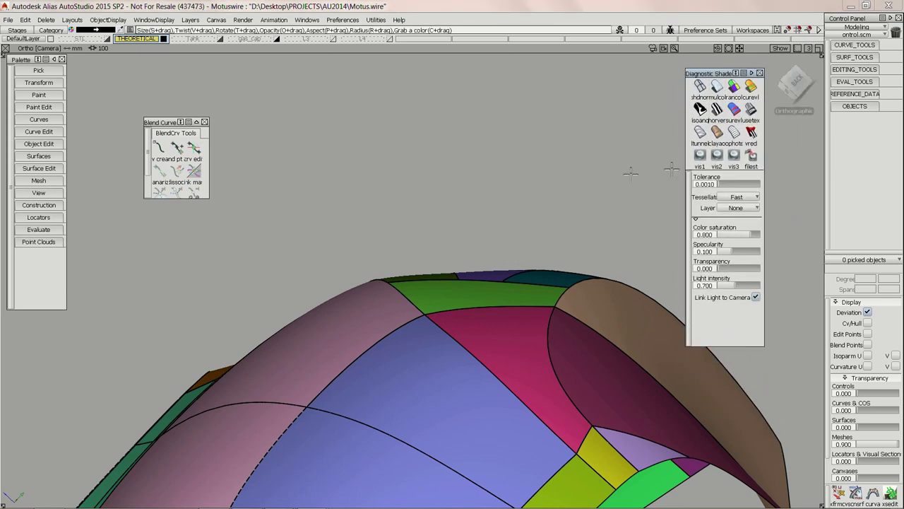
Step: Examine the theoretical patch layout along the tank's upper crown, side panel and large side opening from several angles
alt+shift+right_drag(540, 163, 536, 187)
alt+shift+middle_drag(536, 187, 534, 167)
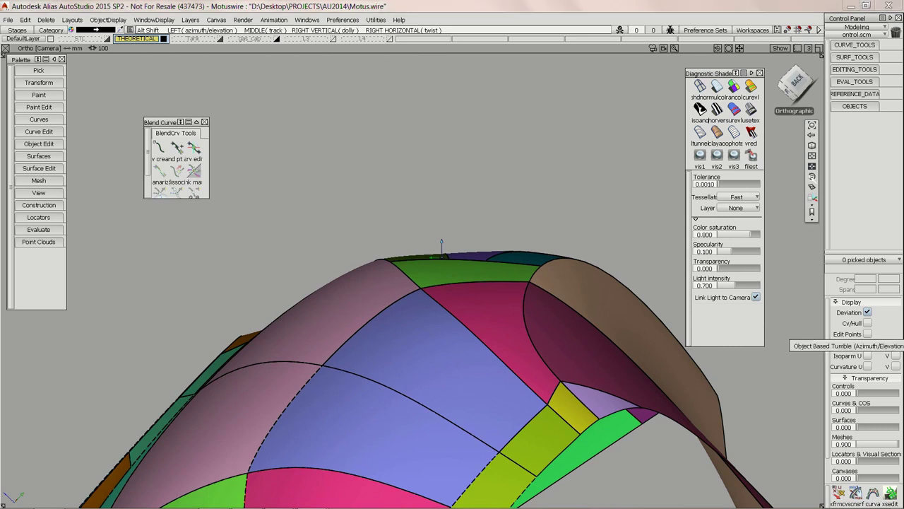
mouse_move(478, 200)
alt+shift+mouse_down()
mouse_move(487, 205)
mouse_move(460, 203)
mouse_move(519, 197)
mouse_move(471, 199)
mouse_move(451, 286)
alt+shift+mouse_up()
alt+shift+right_drag(451, 286, 453, 244)
alt+shift+drag(454, 244, 513, 263)
alt+shift+right_drag(513, 262, 523, 300)
alt+shift+middle_drag(523, 299, 436, 228)
alt+shift+drag(436, 228, 473, 287)
alt+shift+right_drag(473, 287, 472, 240)
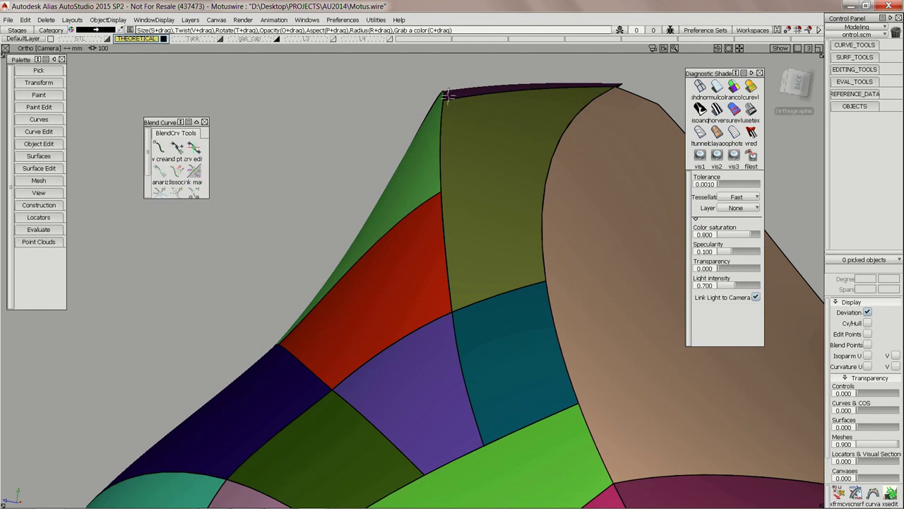
key(shift+alt)
alt+shift+drag(570, 370, 478, 328)
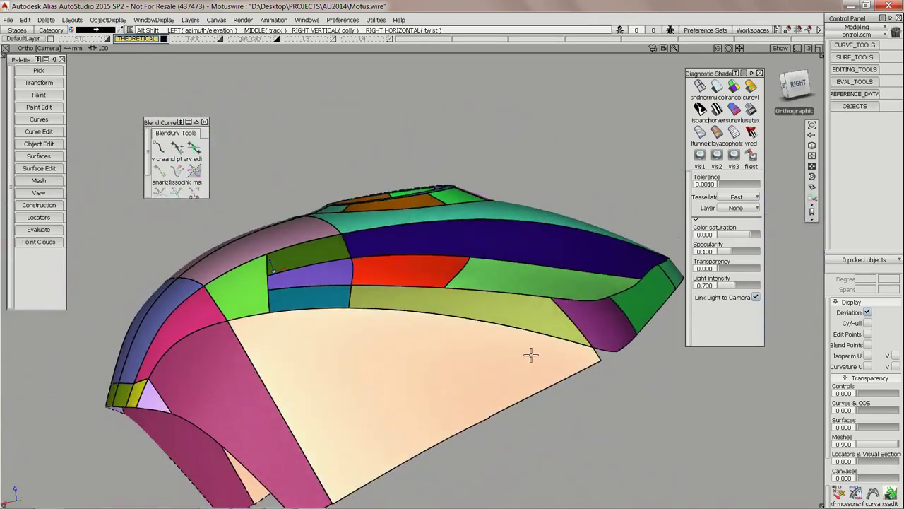
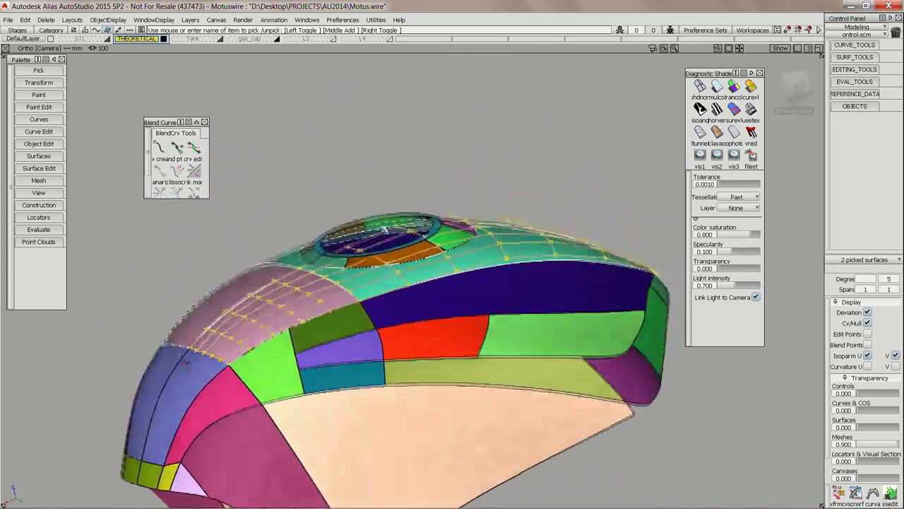
Step: Clear the surface selection, display the Tank layer as the active layer and hide the THEORETICAL layer
ctrl+shift+drag(297, 206, 279, 126)
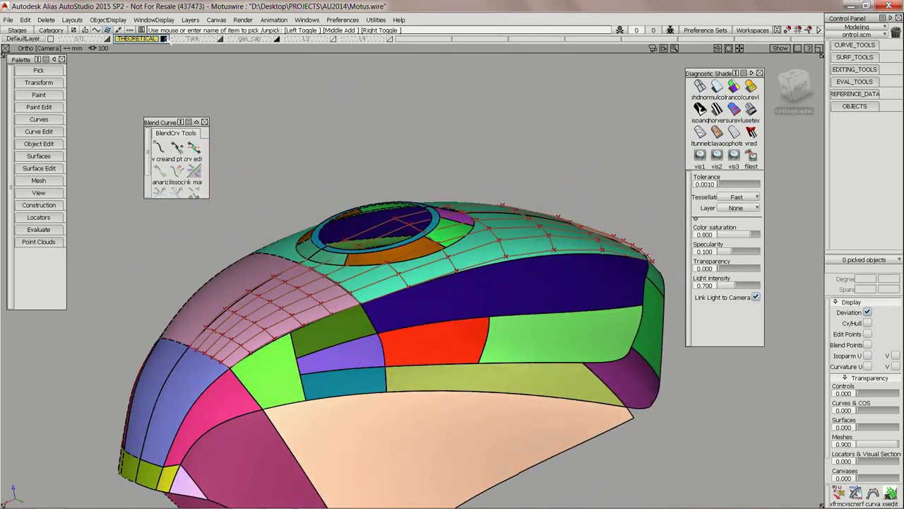
click(220, 39)
right_click(151, 39)
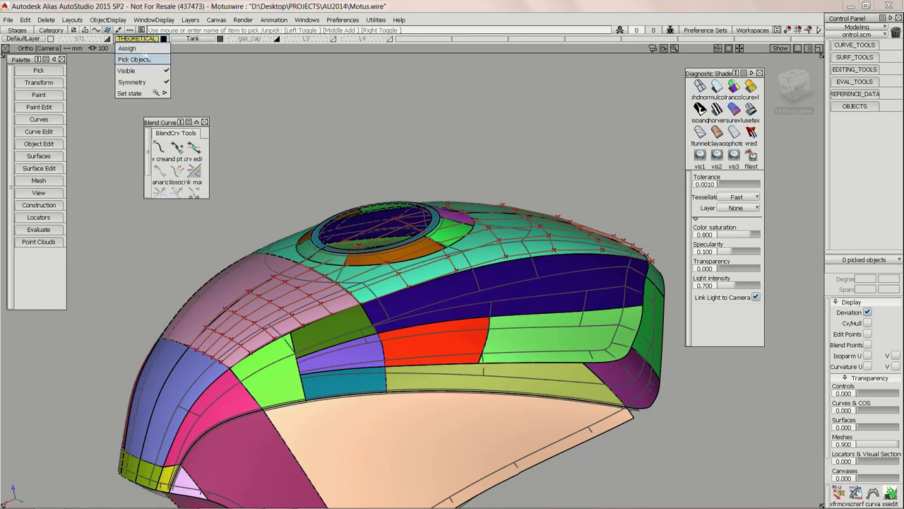
click(145, 68)
alt+shift+drag(307, 184, 300, 203)
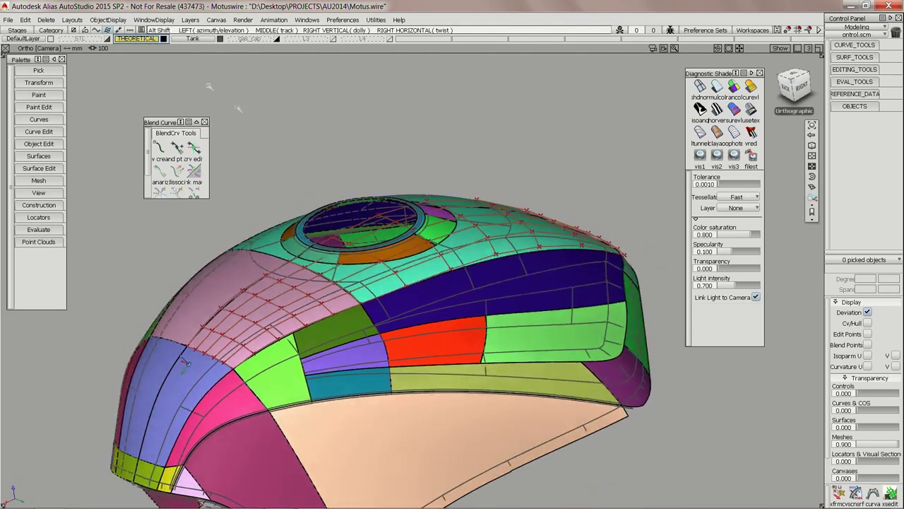
click(194, 39)
Step: Apply Random Color shading to the Tank layer's surfaces
alt+shift+middle_drag(436, 268, 480, 216)
alt+shift+drag(481, 216, 549, 219)
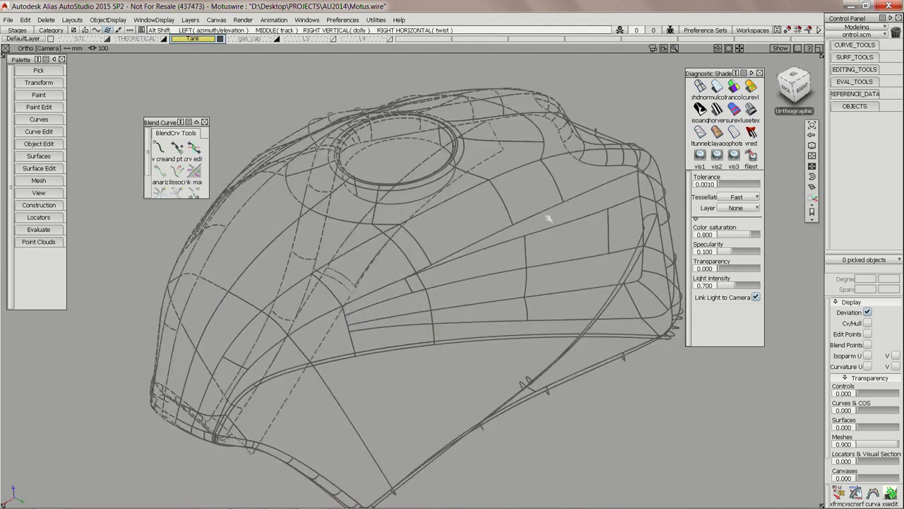
alt+shift+middle_drag(505, 236, 498, 251)
click(734, 87)
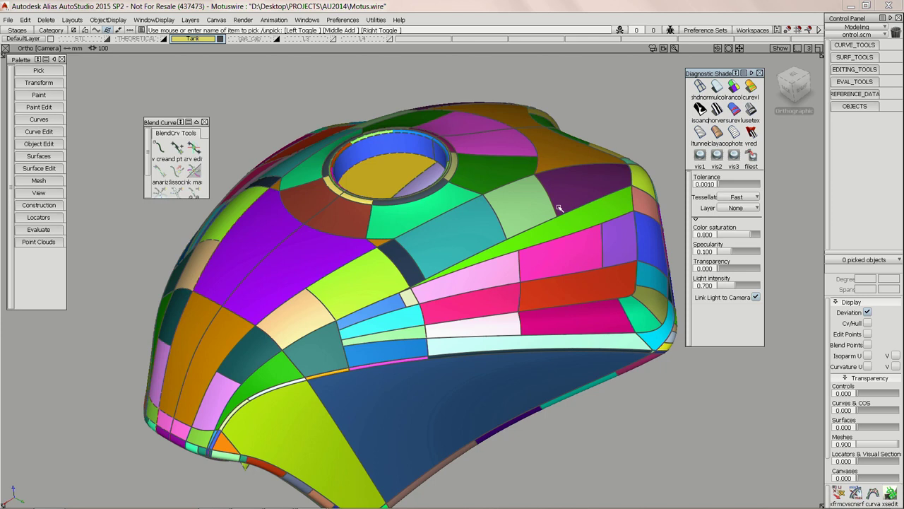
Step: Open the Surface Fillet options, check the choices for specifying the radius and move the options window clear of the tool palette
click(38, 155)
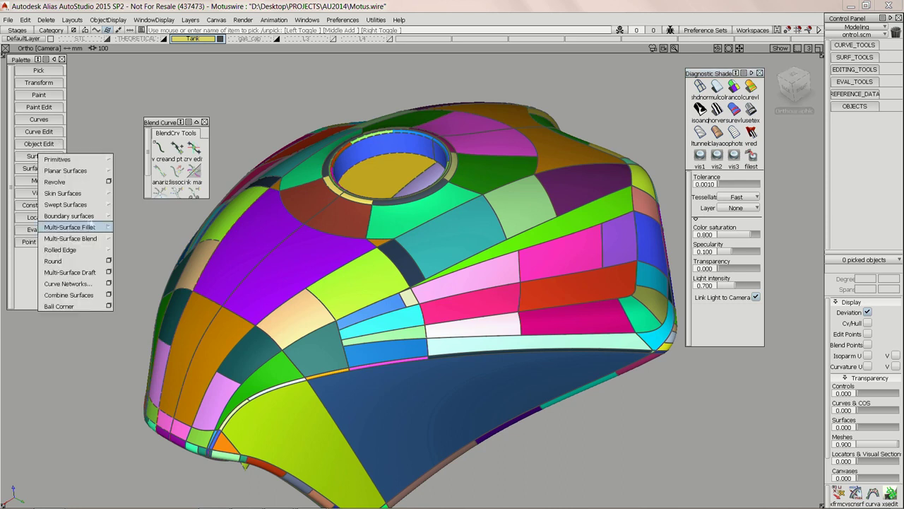
mouse_move(88, 226)
click(138, 226)
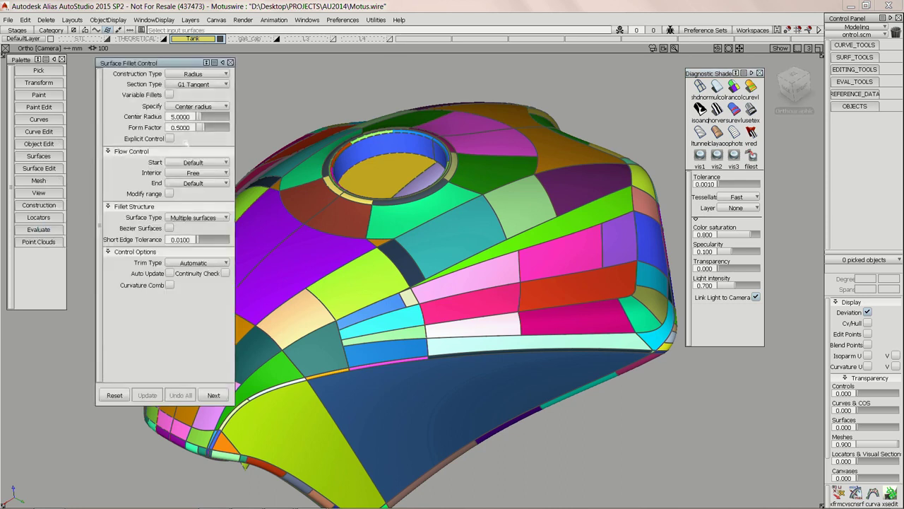
click(201, 107)
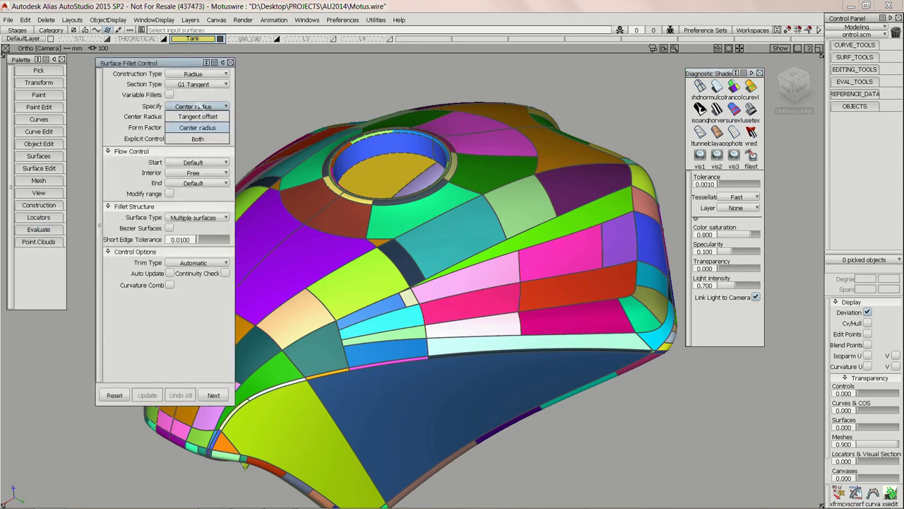
click(143, 106)
drag(172, 65, 306, 105)
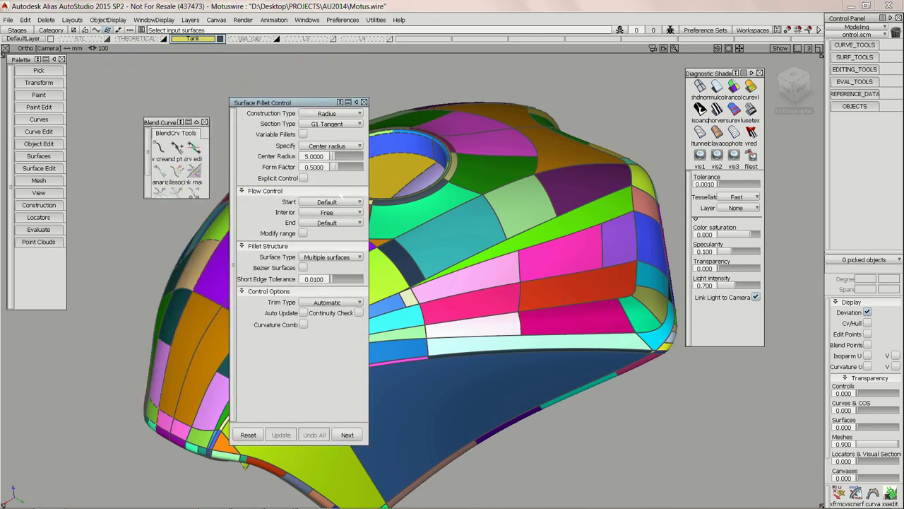
Step: Set the surface fillet's section type to G2 Curvature and its form factor to 0.9, and close the options
click(327, 115)
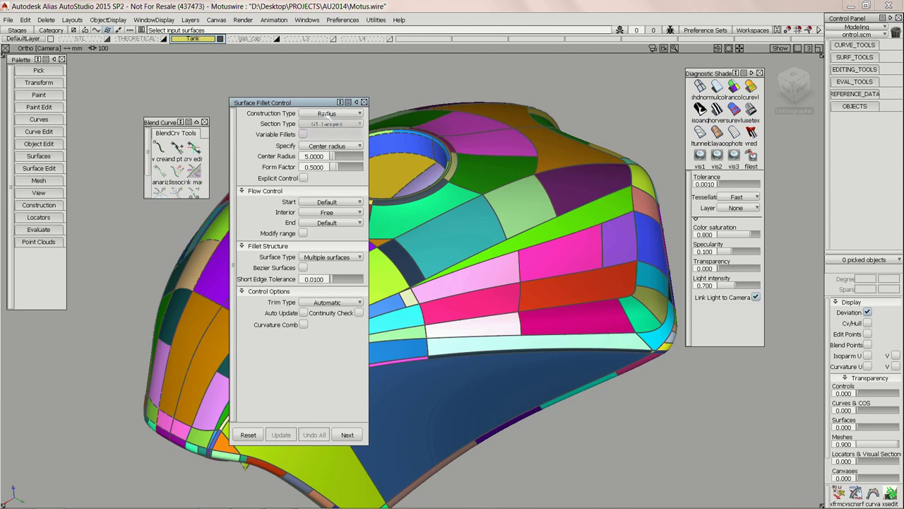
click(331, 124)
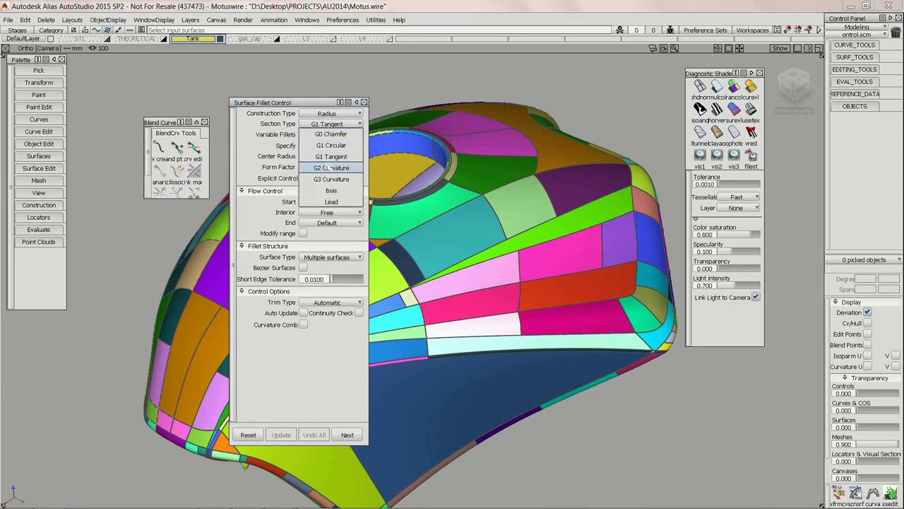
click(328, 167)
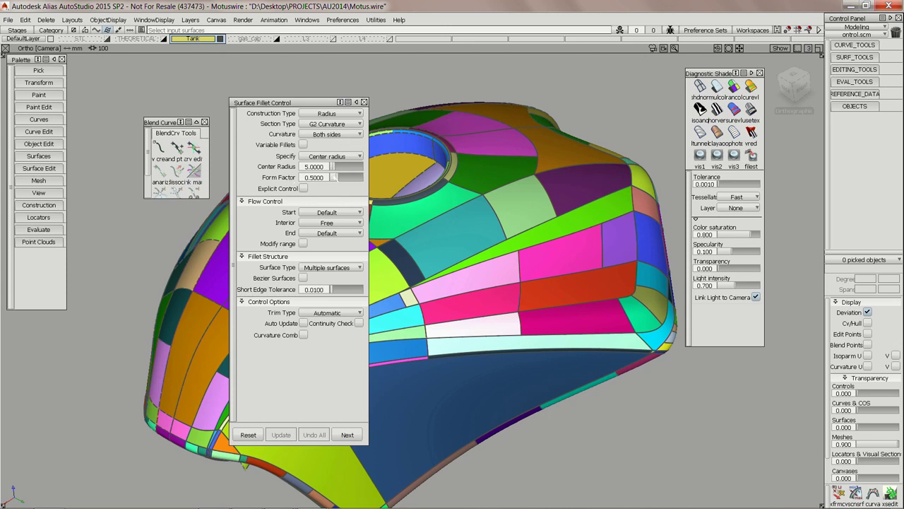
drag(333, 177, 345, 179)
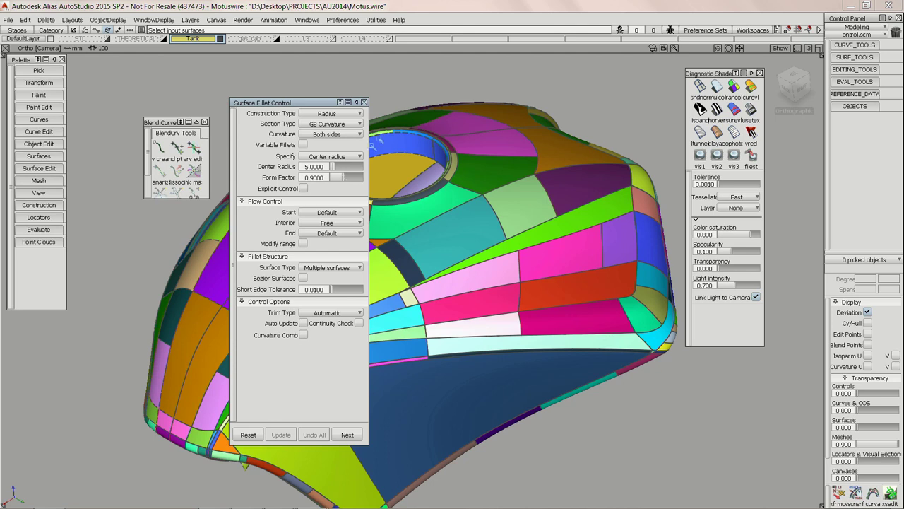
click(365, 102)
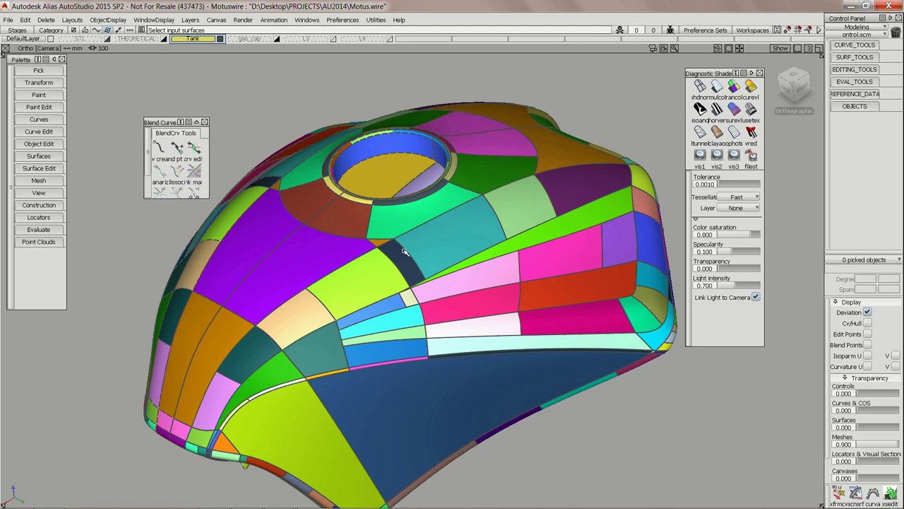
Step: Examine the finished tank's fillet and transition patches along the side, lower edge and rear corner
alt+shift+right_drag(387, 237, 353, 271)
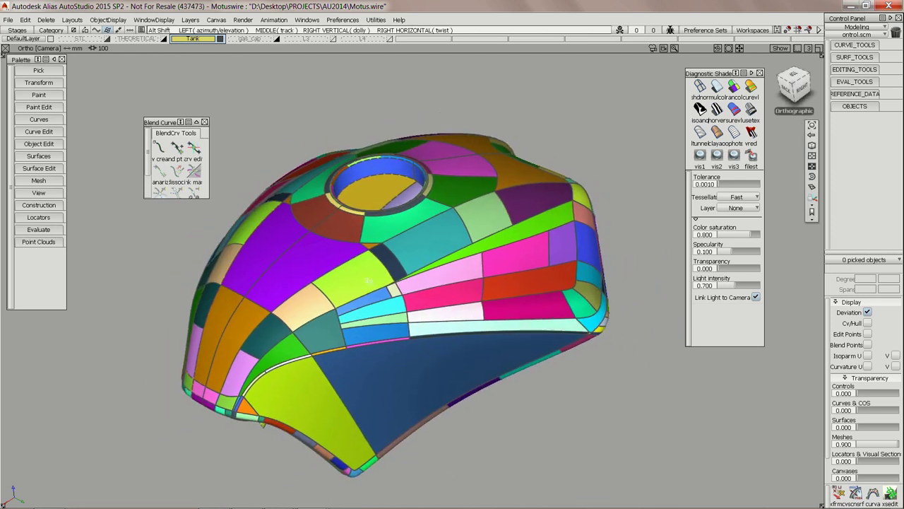
alt+shift+drag(353, 271, 357, 262)
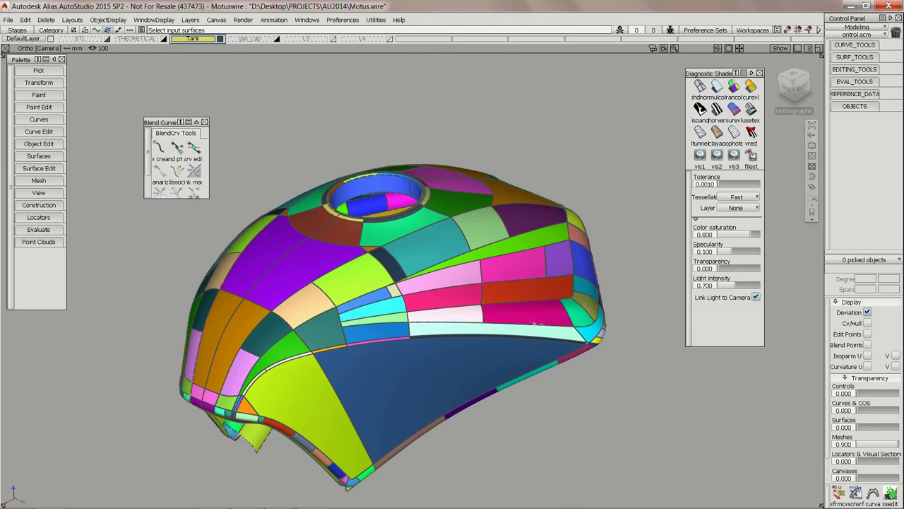
alt+shift+middle_drag(622, 346, 511, 309)
alt+shift+drag(495, 321, 385, 349)
alt+shift+right_drag(328, 305, 450, 292)
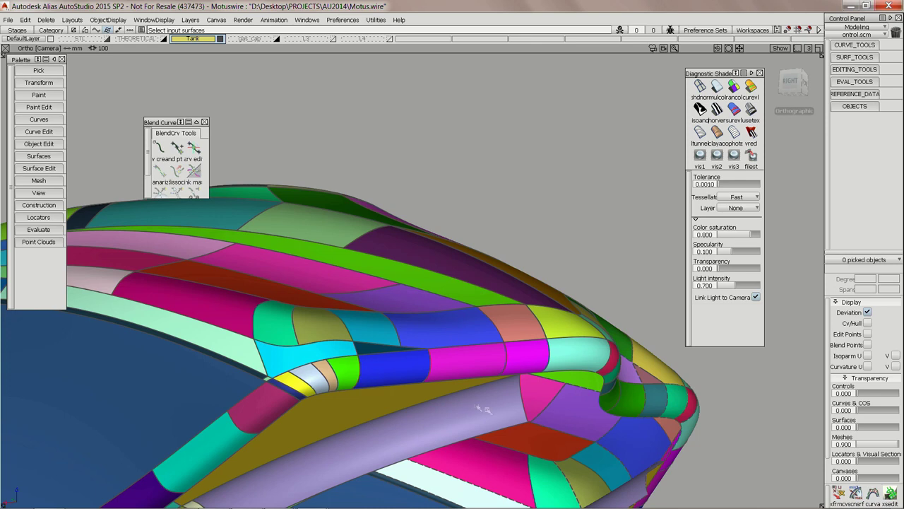
alt+shift+drag(462, 394, 351, 307)
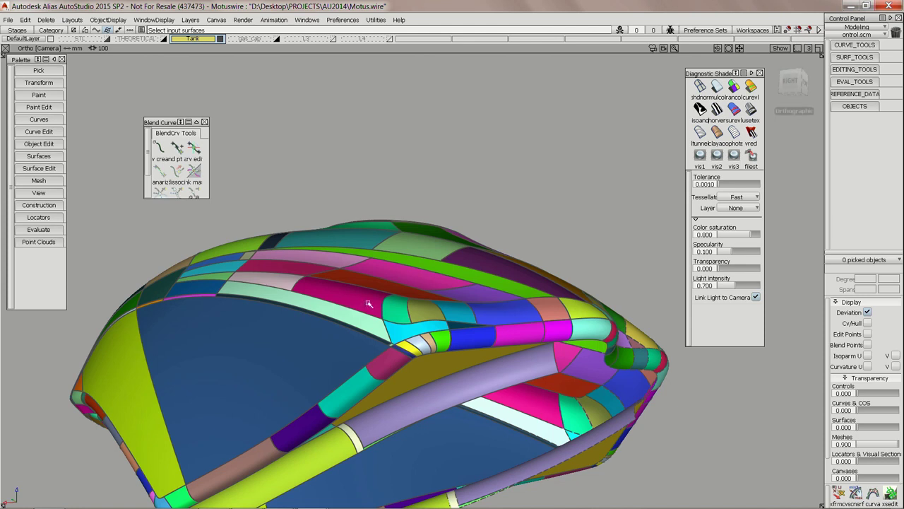
alt+shift+drag(360, 261, 477, 305)
alt+shift+drag(508, 252, 489, 267)
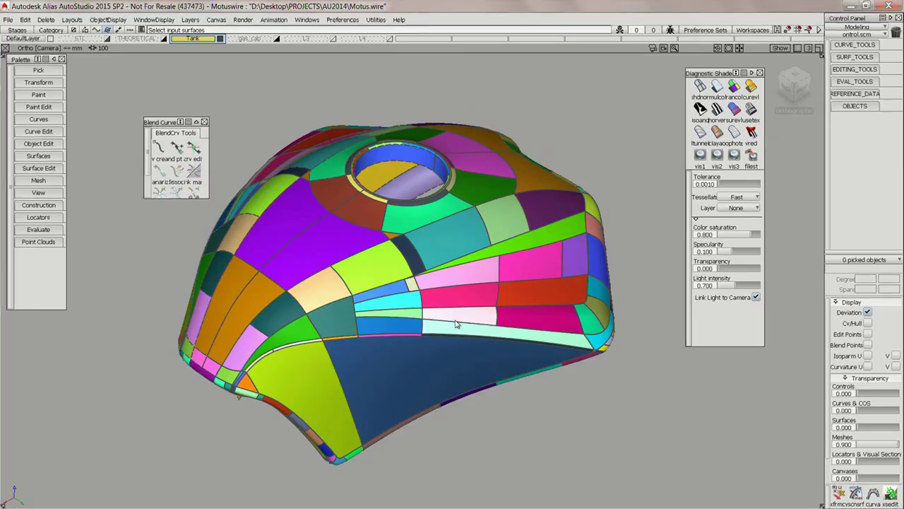
Step: Switch to the presentation and advance from the Surface Layout slide to the Session Feedback slide
key(super+Tab)
key(super+Tab)
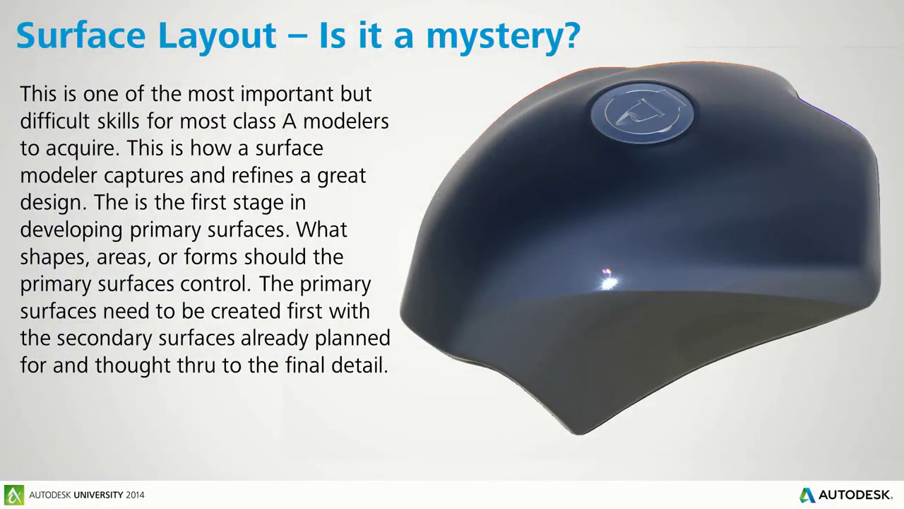
key(Right)
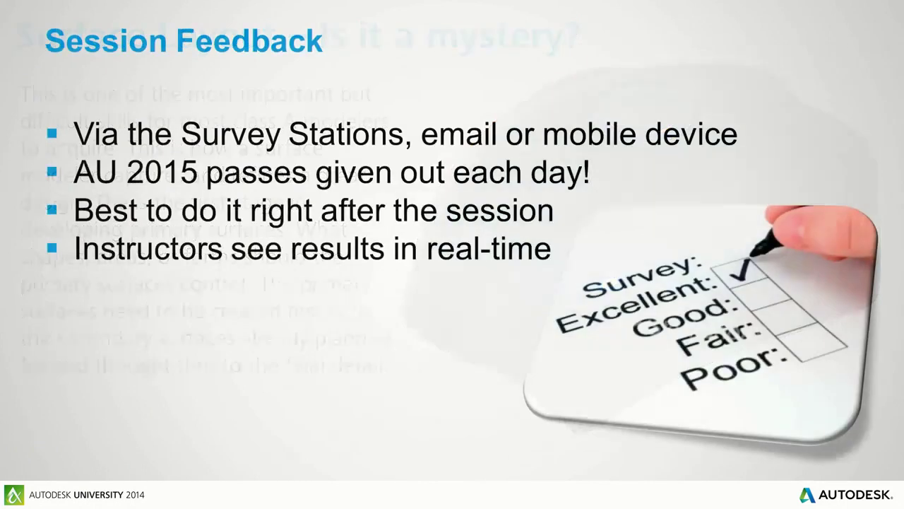